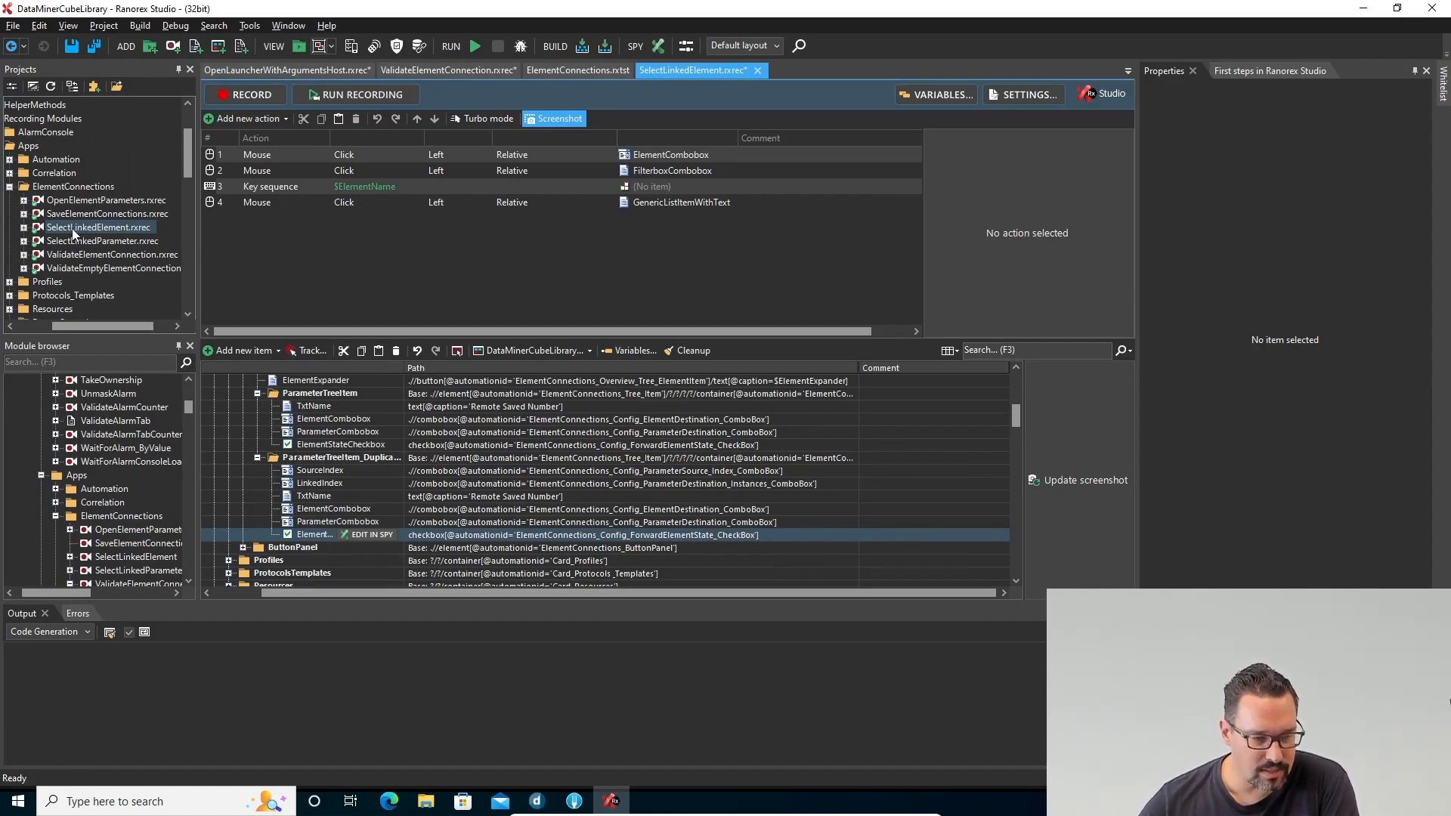
{"action": "left_click", "coordinate": [72, 229]}
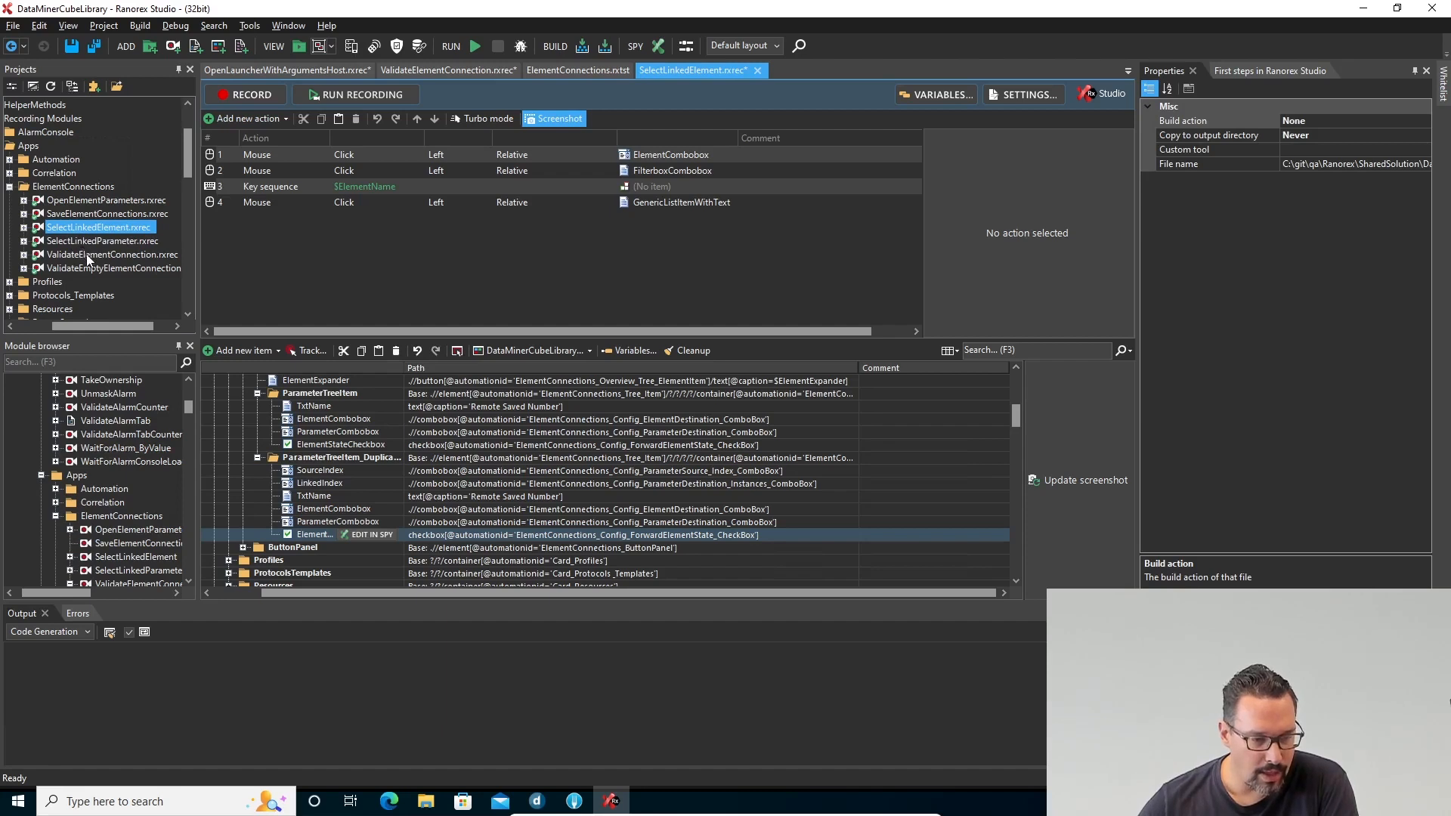
{"action": "left_click", "coordinate": [66, 255]}
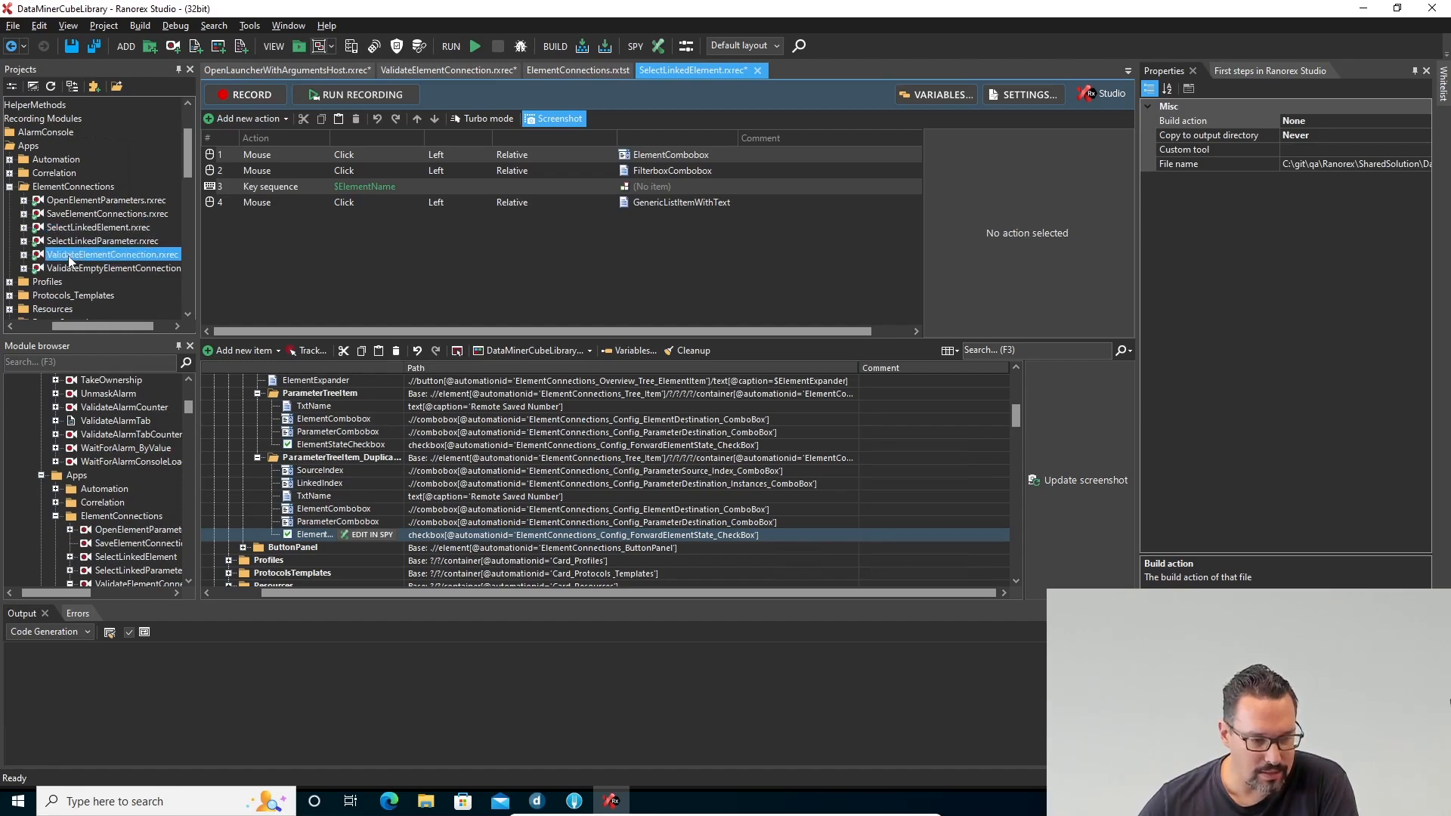
{"action": "left_click", "coordinate": [72, 268]}
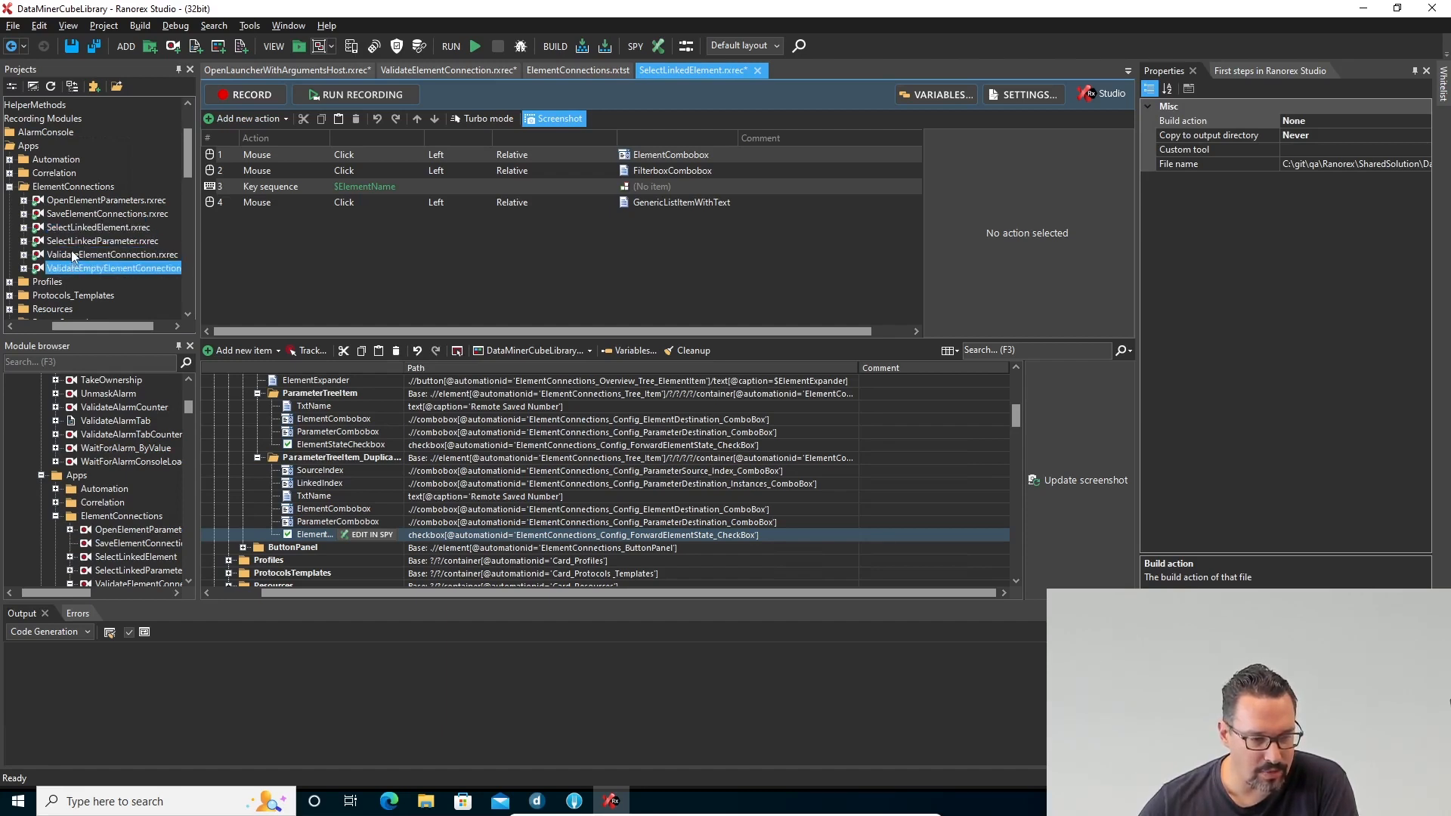
{"action": "left_click", "coordinate": [72, 241]}
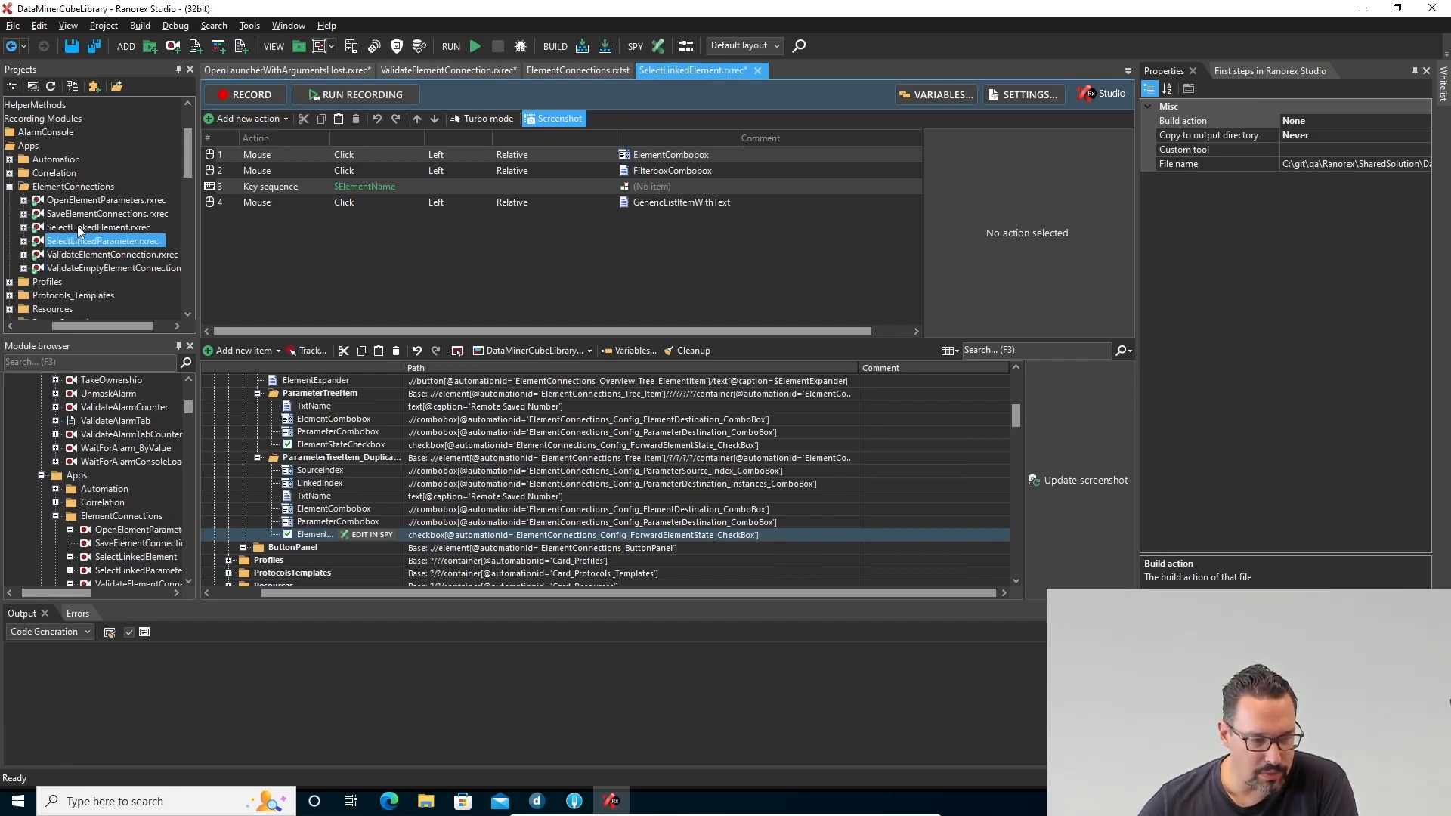
{"action": "left_click", "coordinate": [76, 225]}
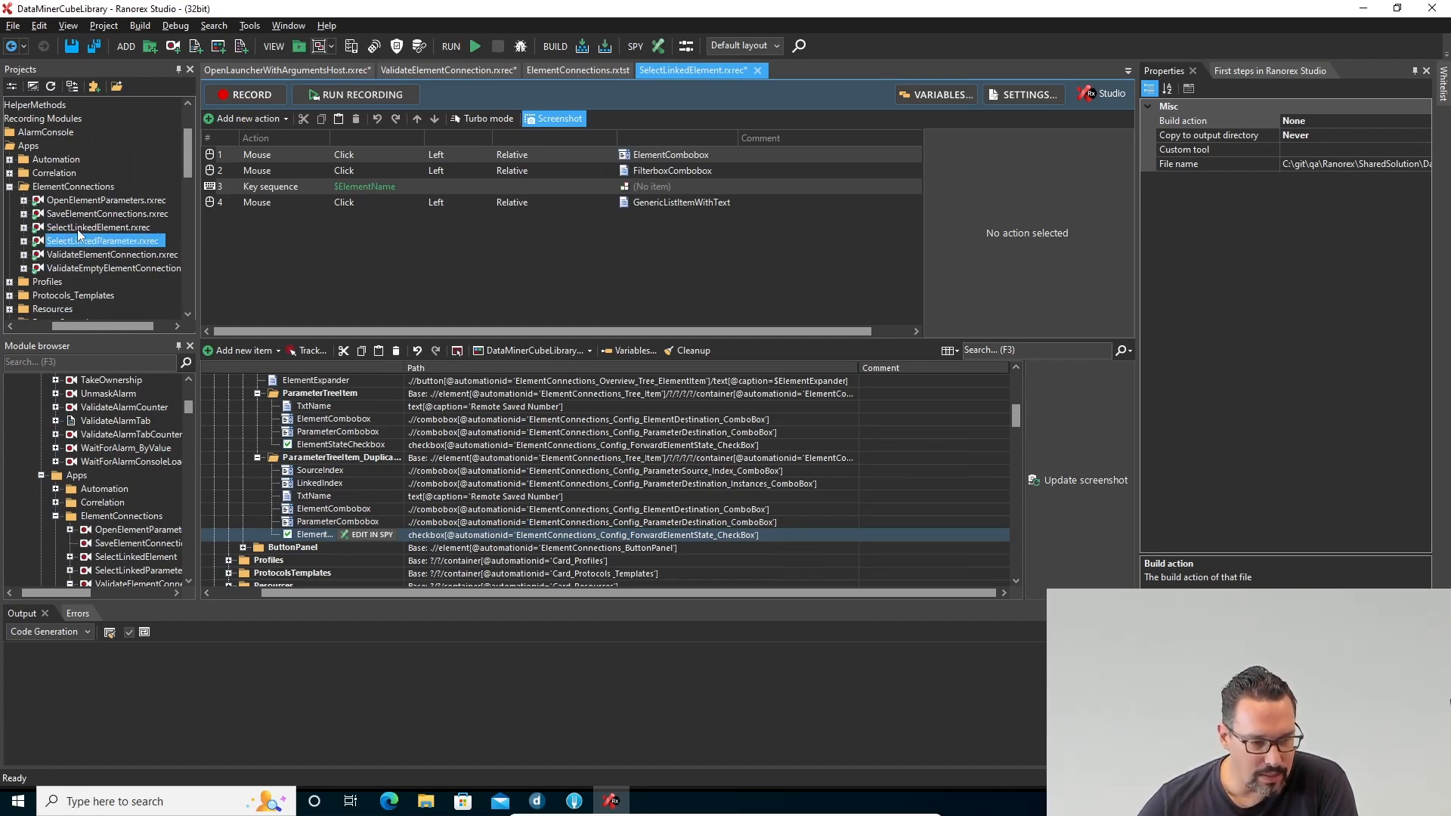
{"action": "left_click", "coordinate": [77, 243]}
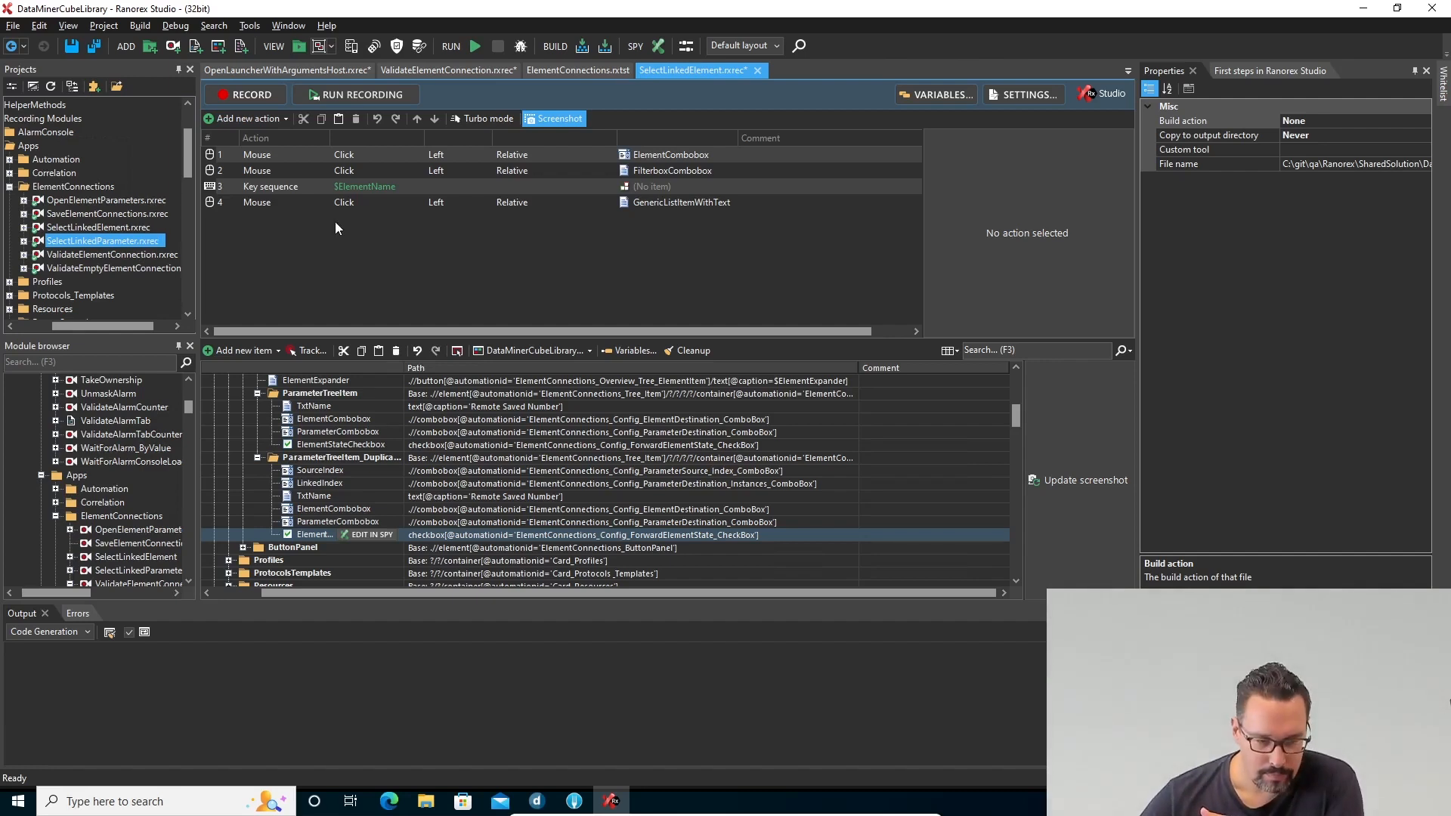
Step: Create a new recording module named SelectLinkedTableElement in the ElementConnections folder
{"action": "left_click", "coordinate": [98, 225]}
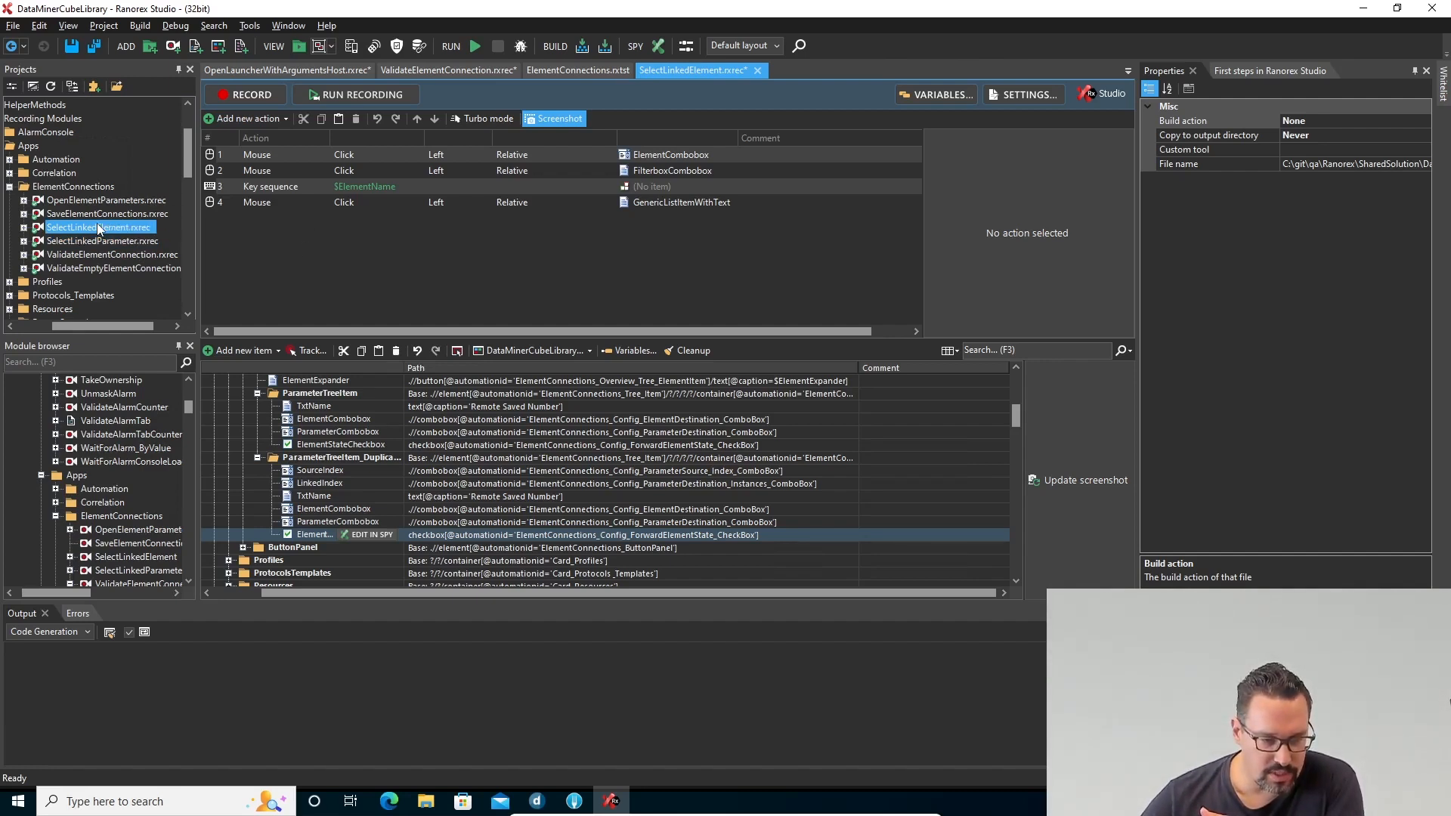
{"action": "right_click", "coordinate": [43, 231]}
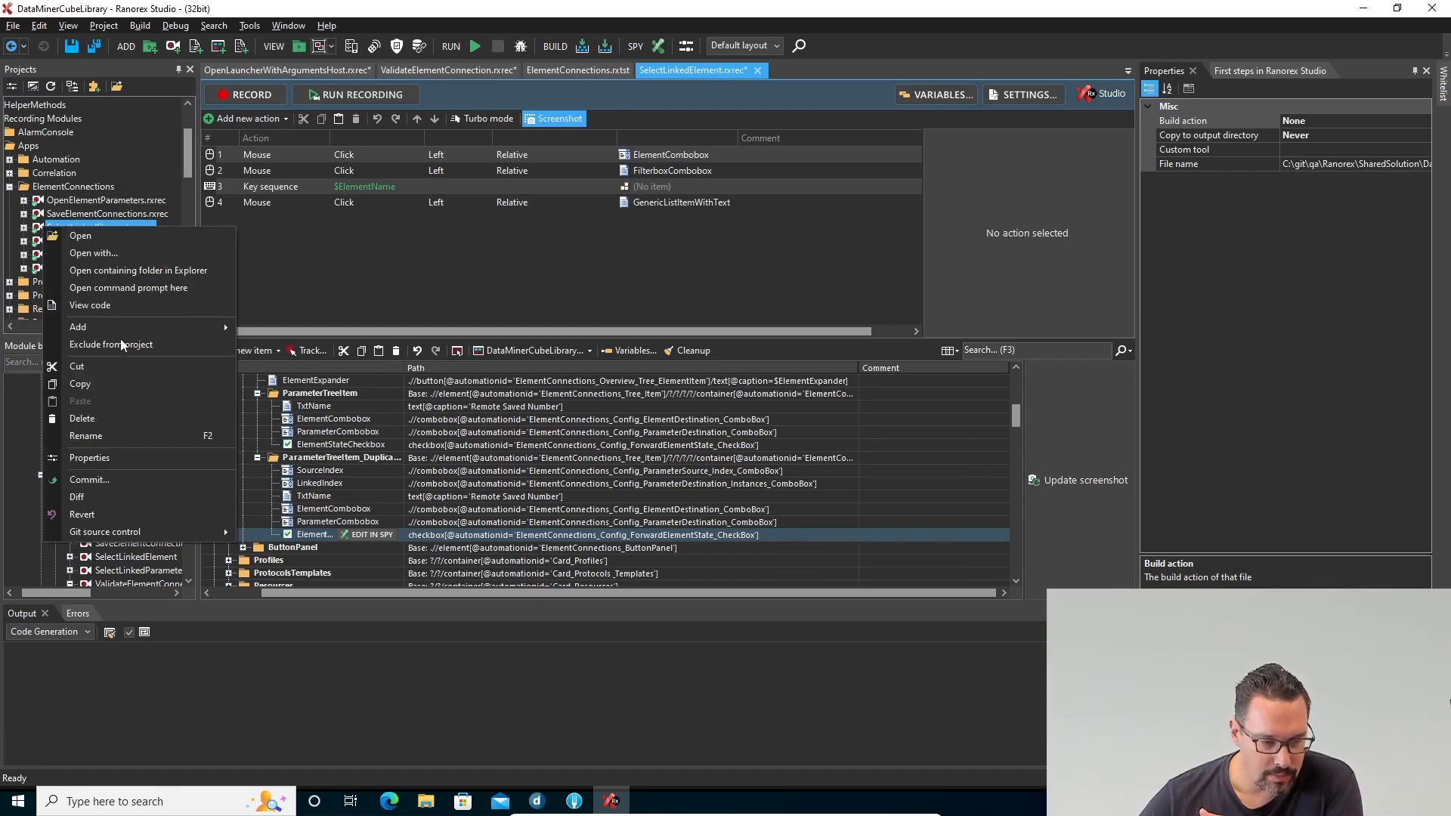
{"action": "mouse_move", "coordinate": [155, 331]}
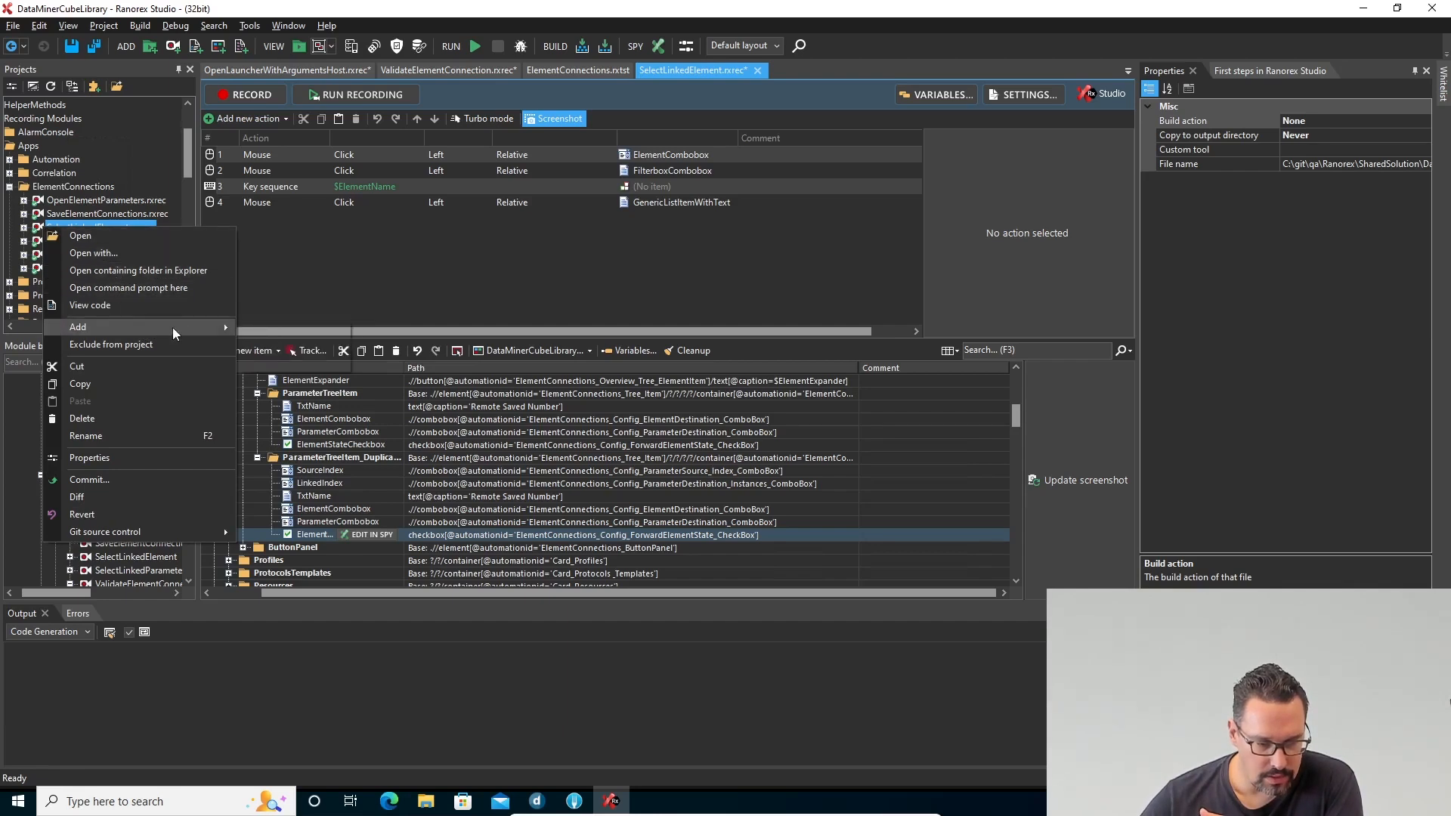
{"action": "left_click", "coordinate": [295, 331]}
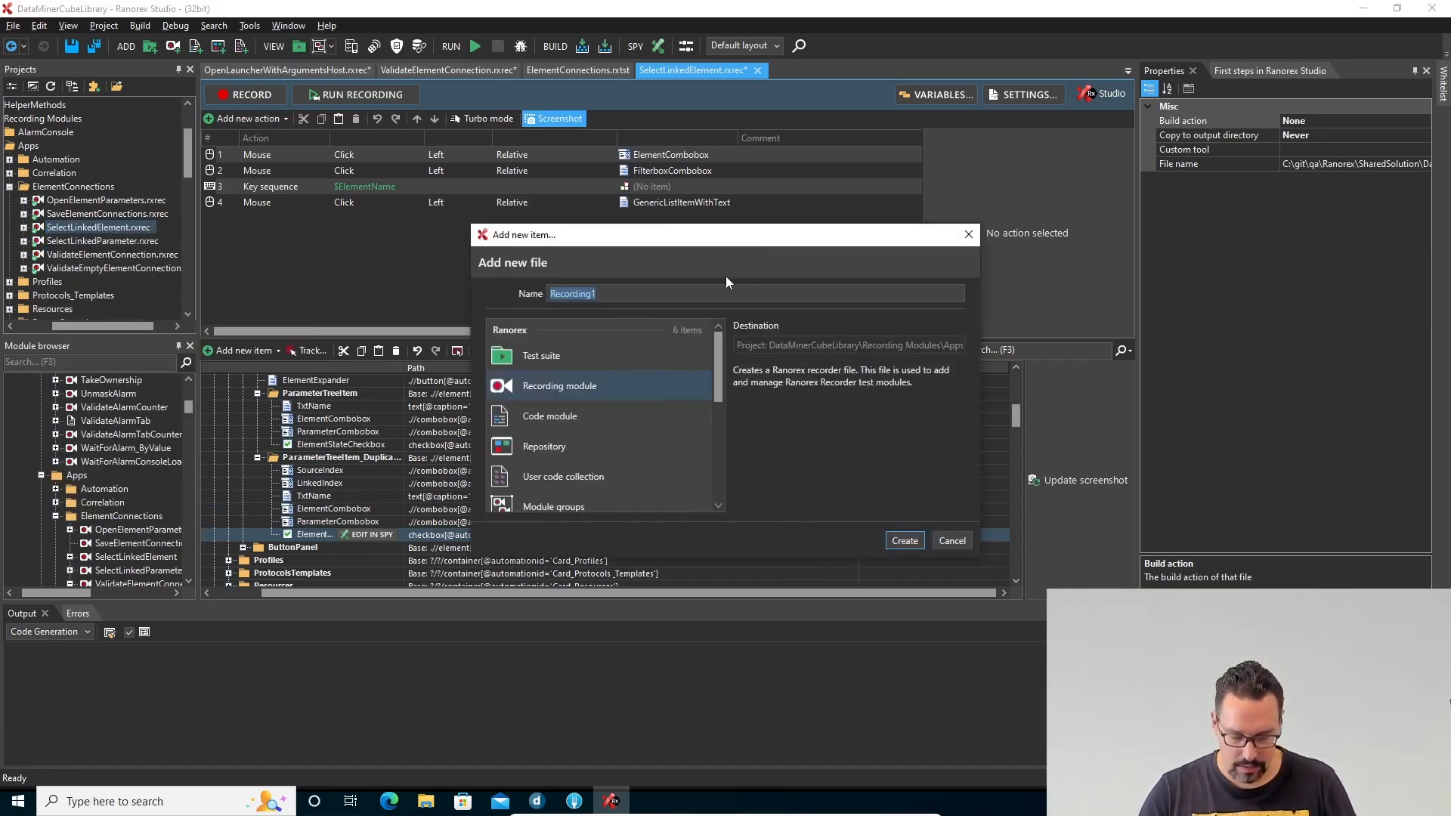
{"action": "type", "text": "Se "}
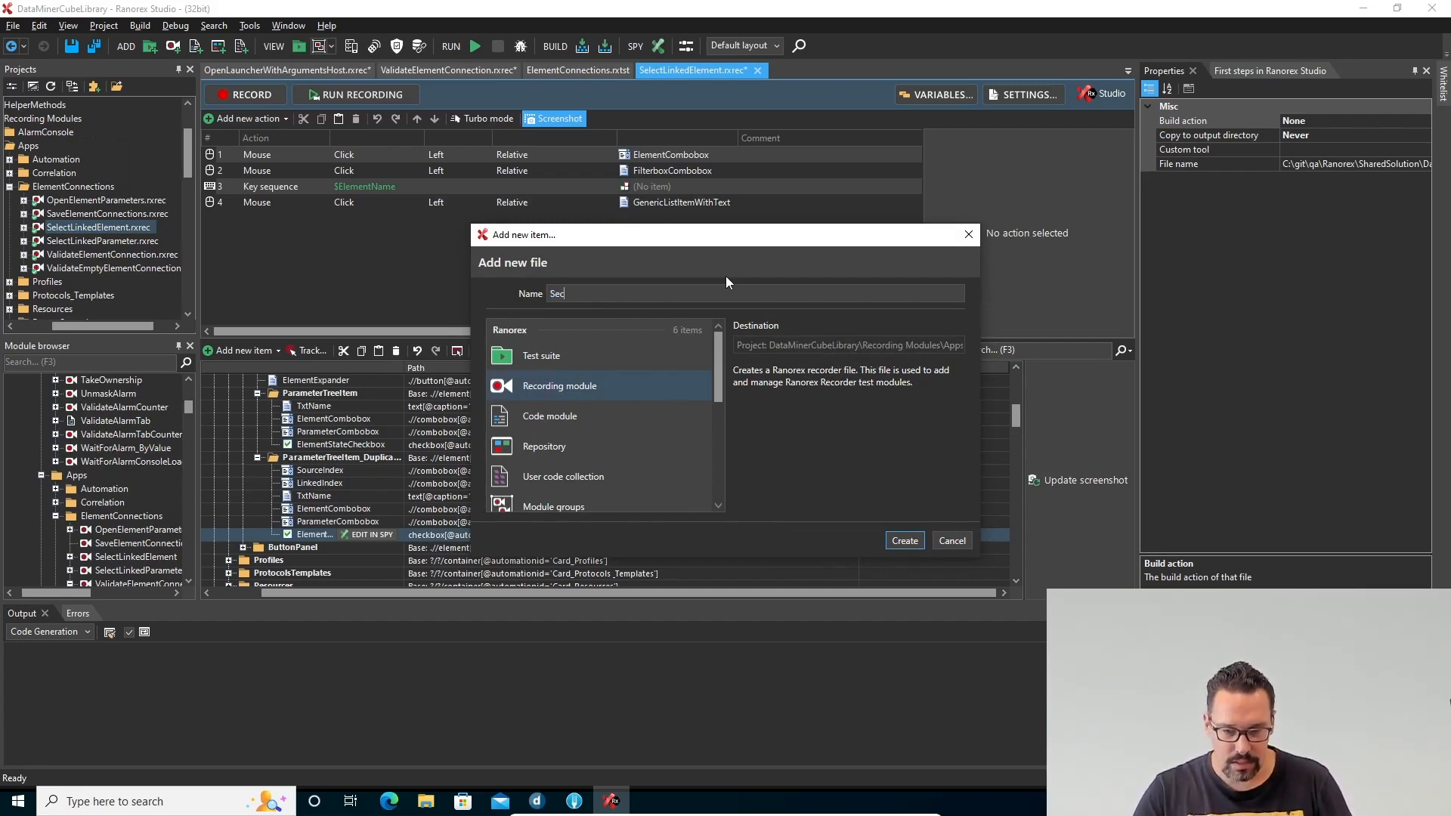
{"action": "type", "text": "le"}
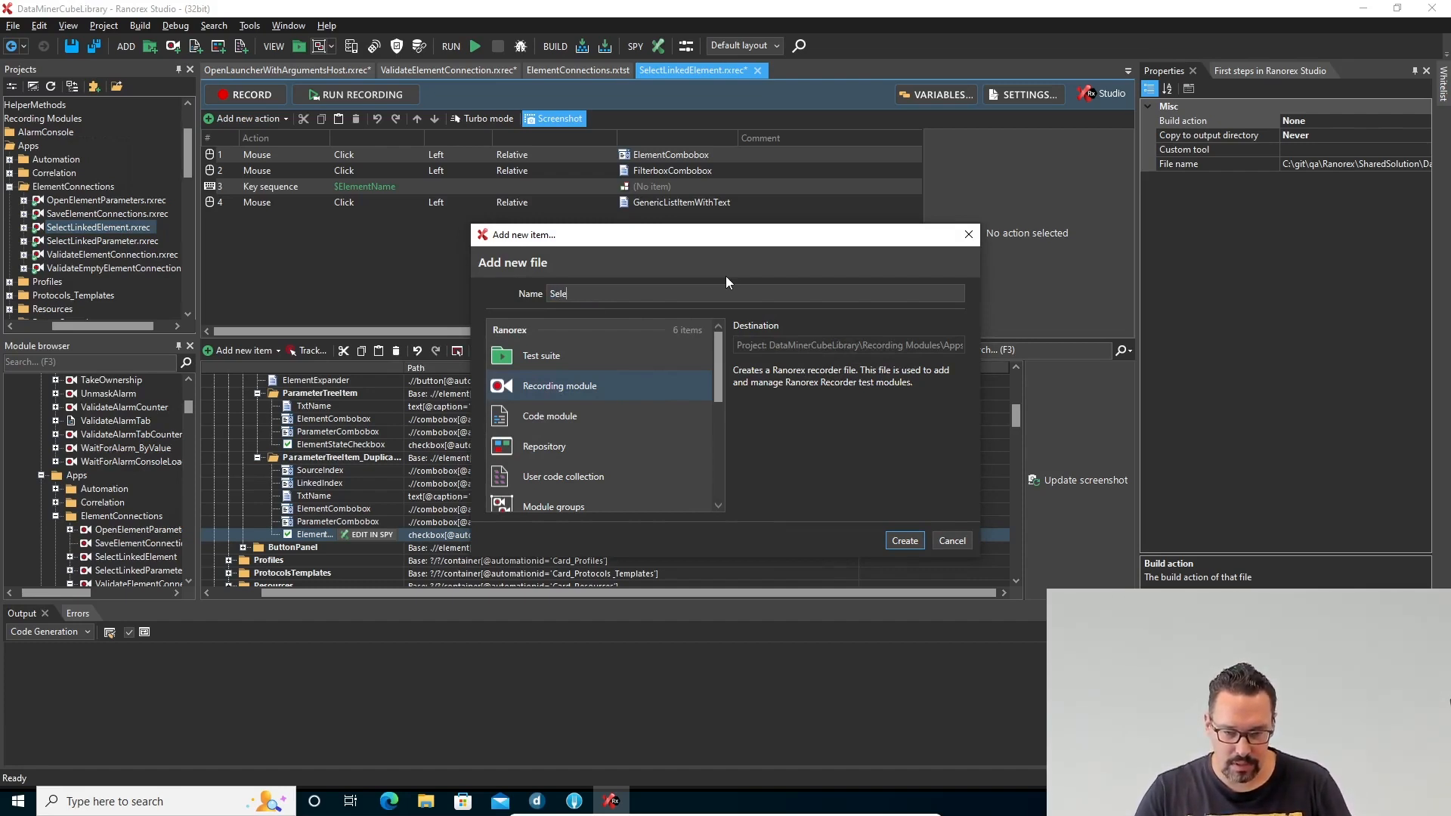
{"action": "type", "text": "ctLinkedT"}
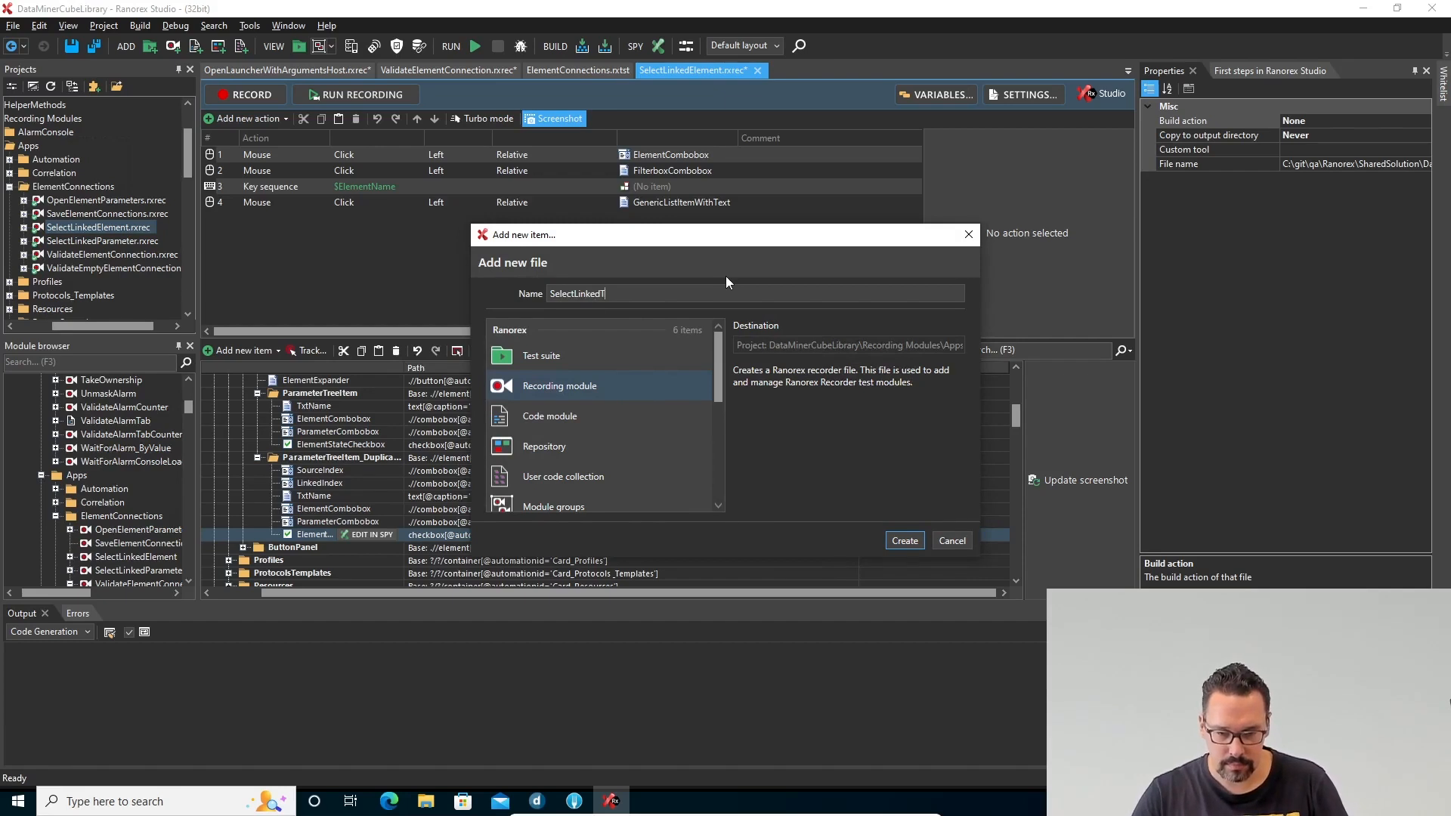
{"action": "type", "text": "ableElement"}
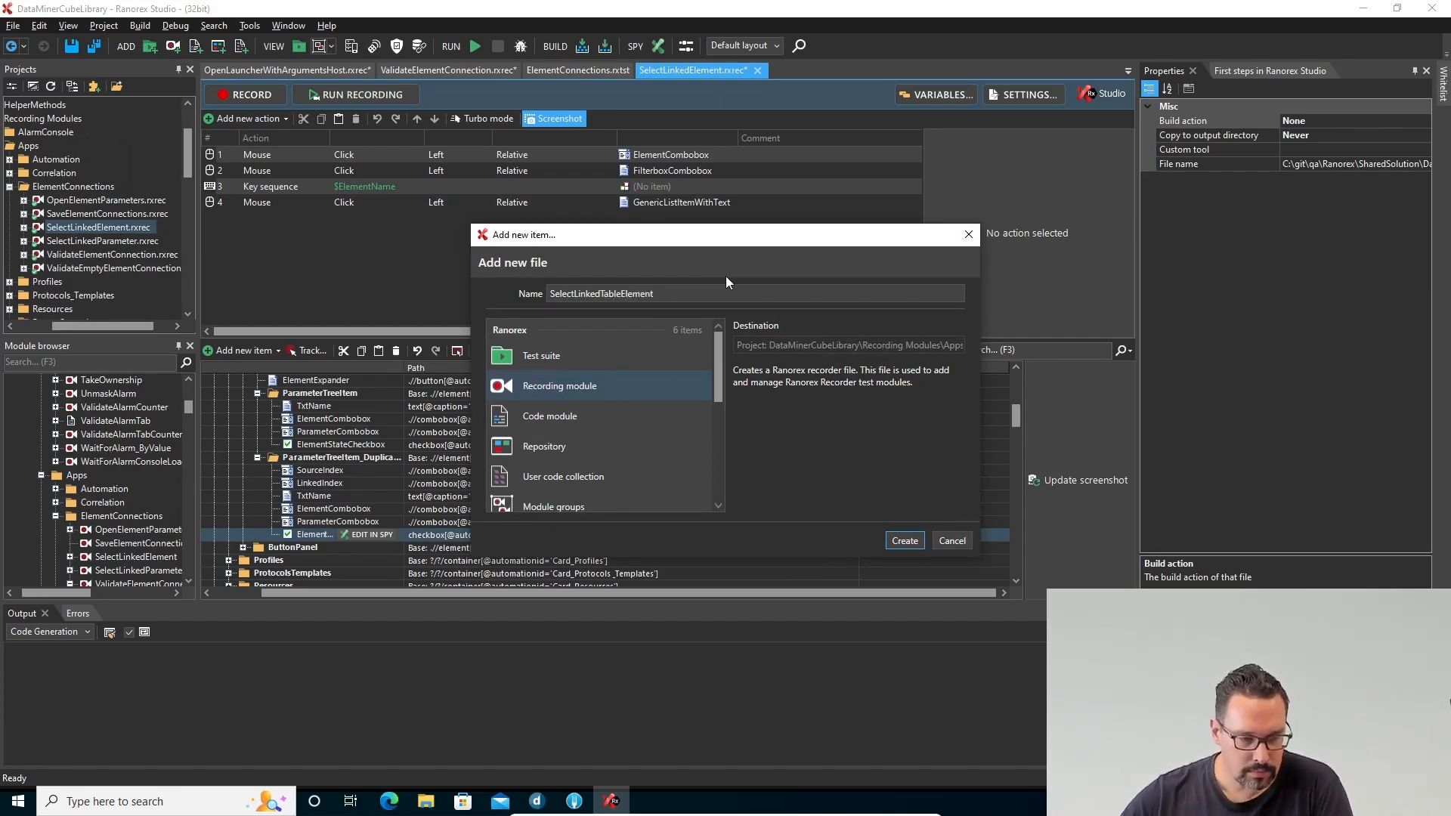
{"action": "left_click", "coordinate": [903, 541]}
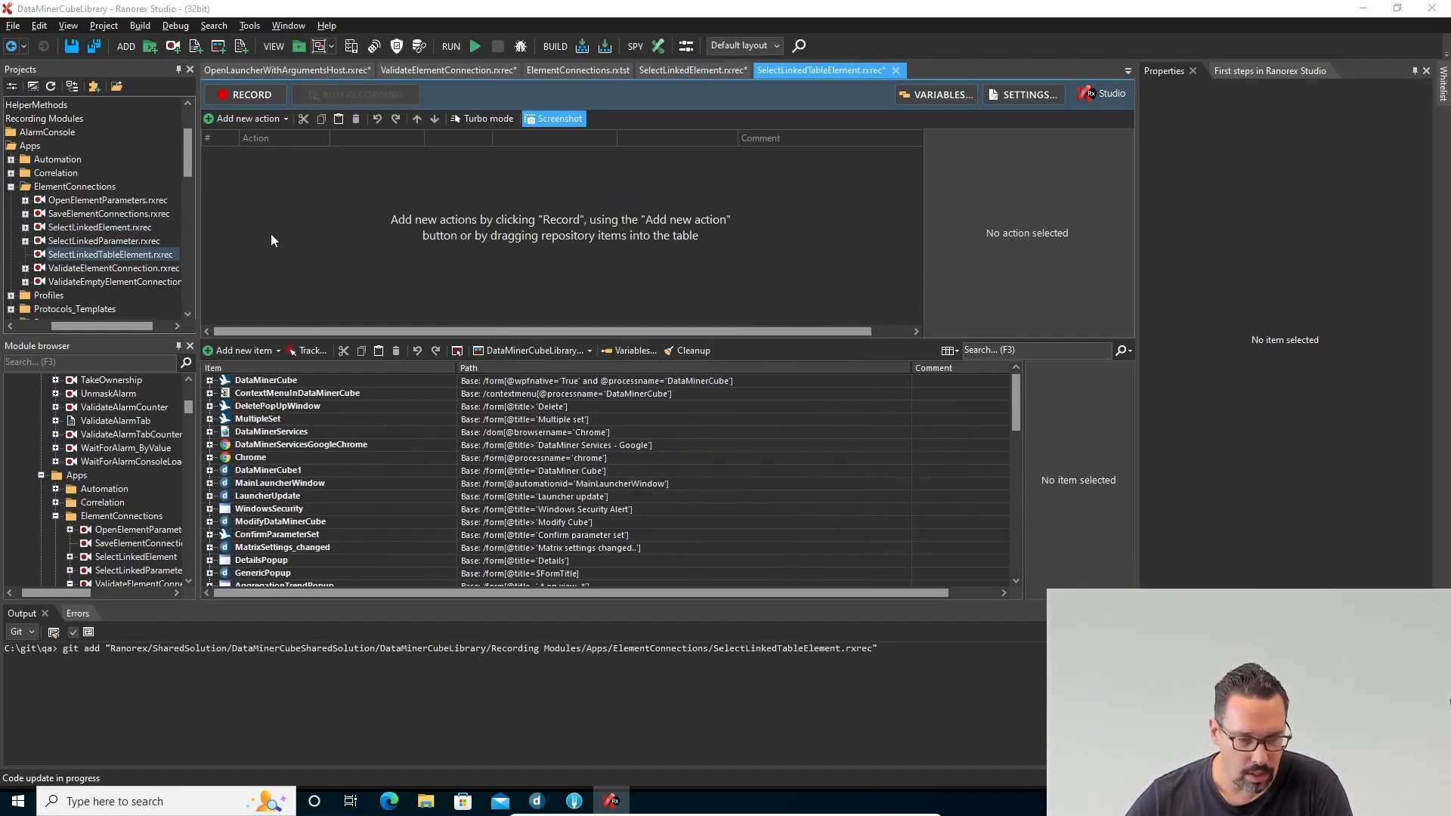
Step: Copy all four actions of the SelectLinkedElement recording into the empty SelectLinkedTableElement recording
{"action": "left_click", "coordinate": [82, 241]}
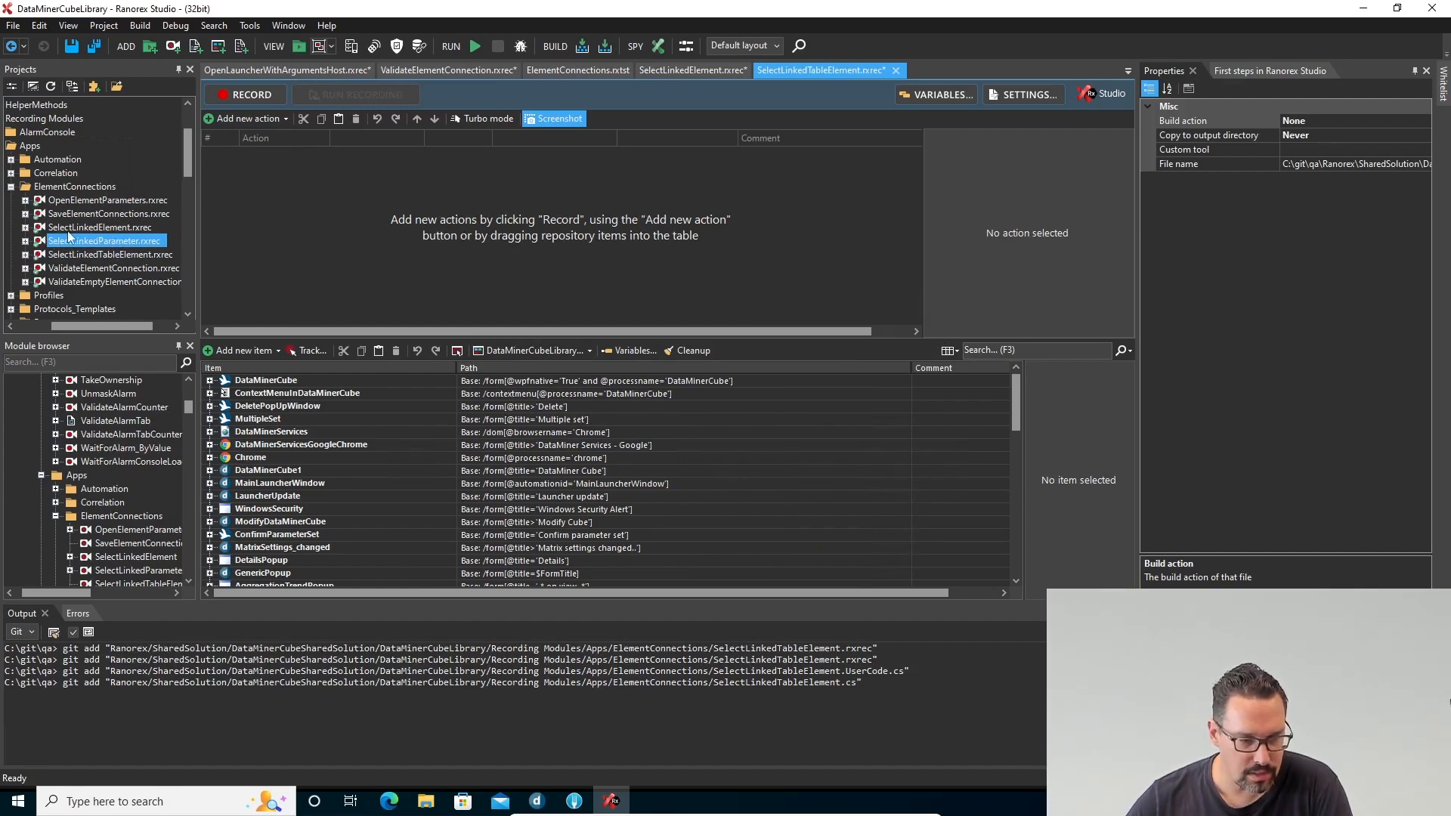
{"action": "left_click", "coordinate": [692, 69]}
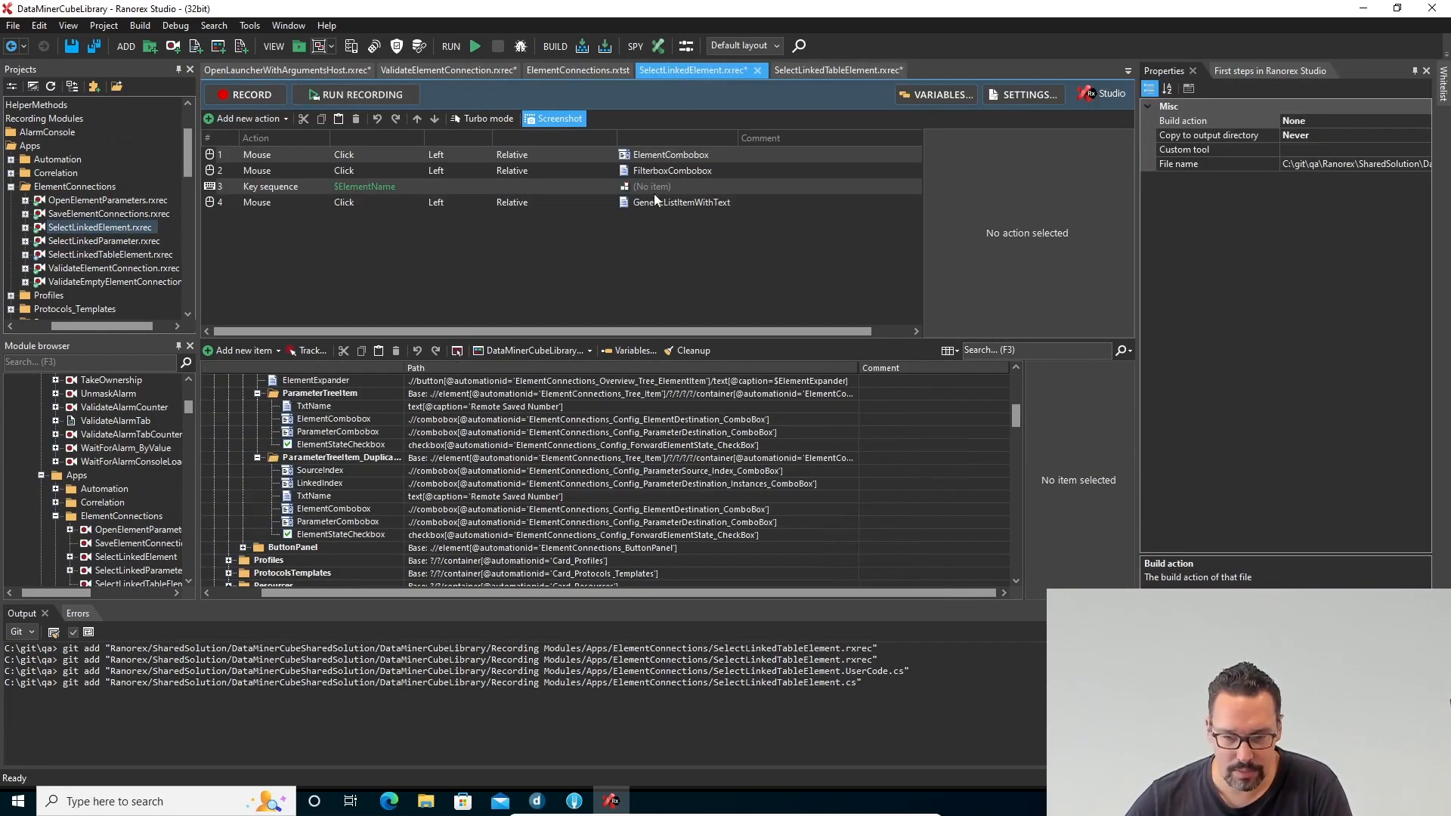
{"action": "key", "text": "ctrl+a"}
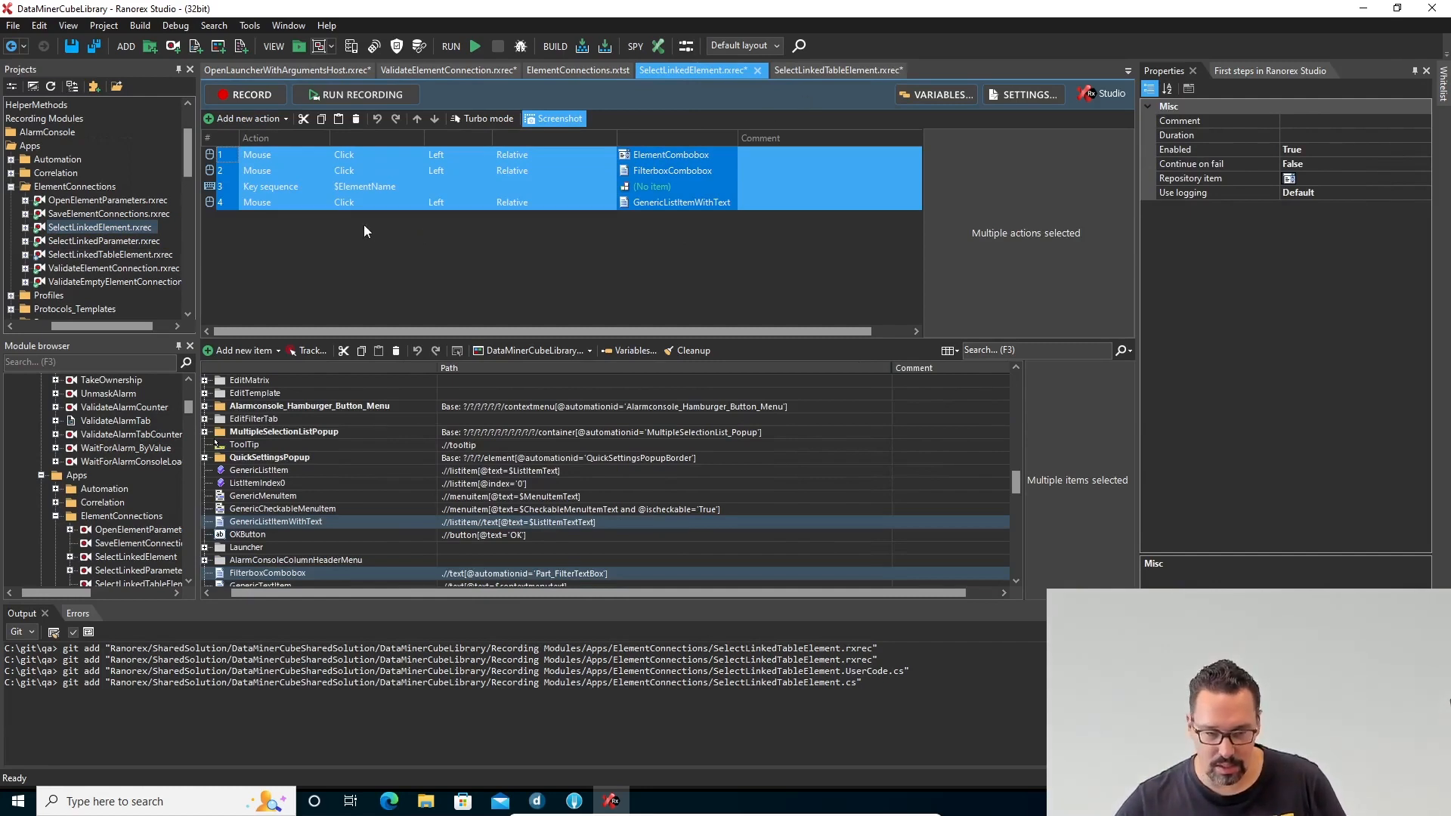
{"action": "left_click", "coordinate": [839, 69]}
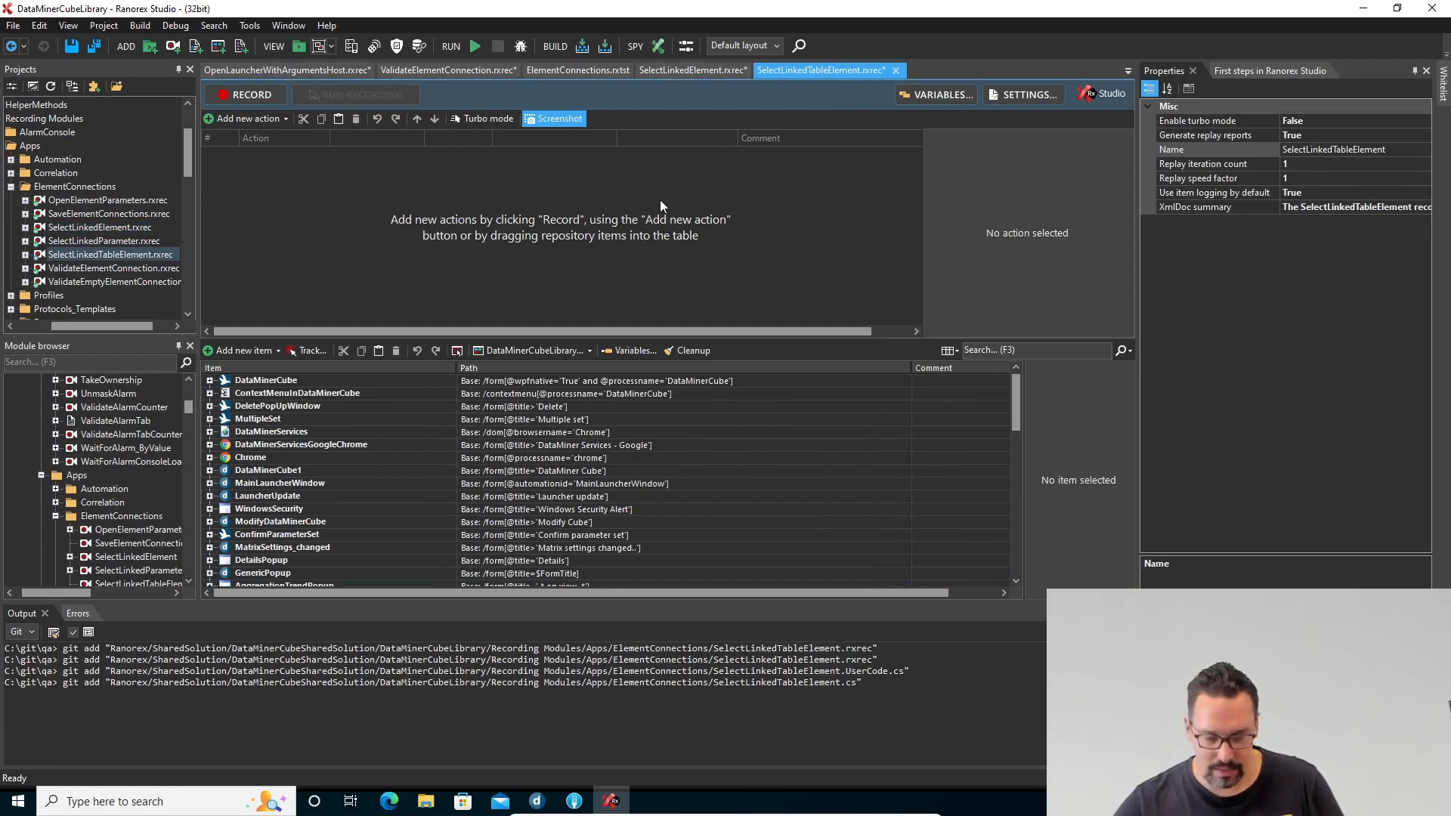
{"action": "key", "text": "ctrl+v"}
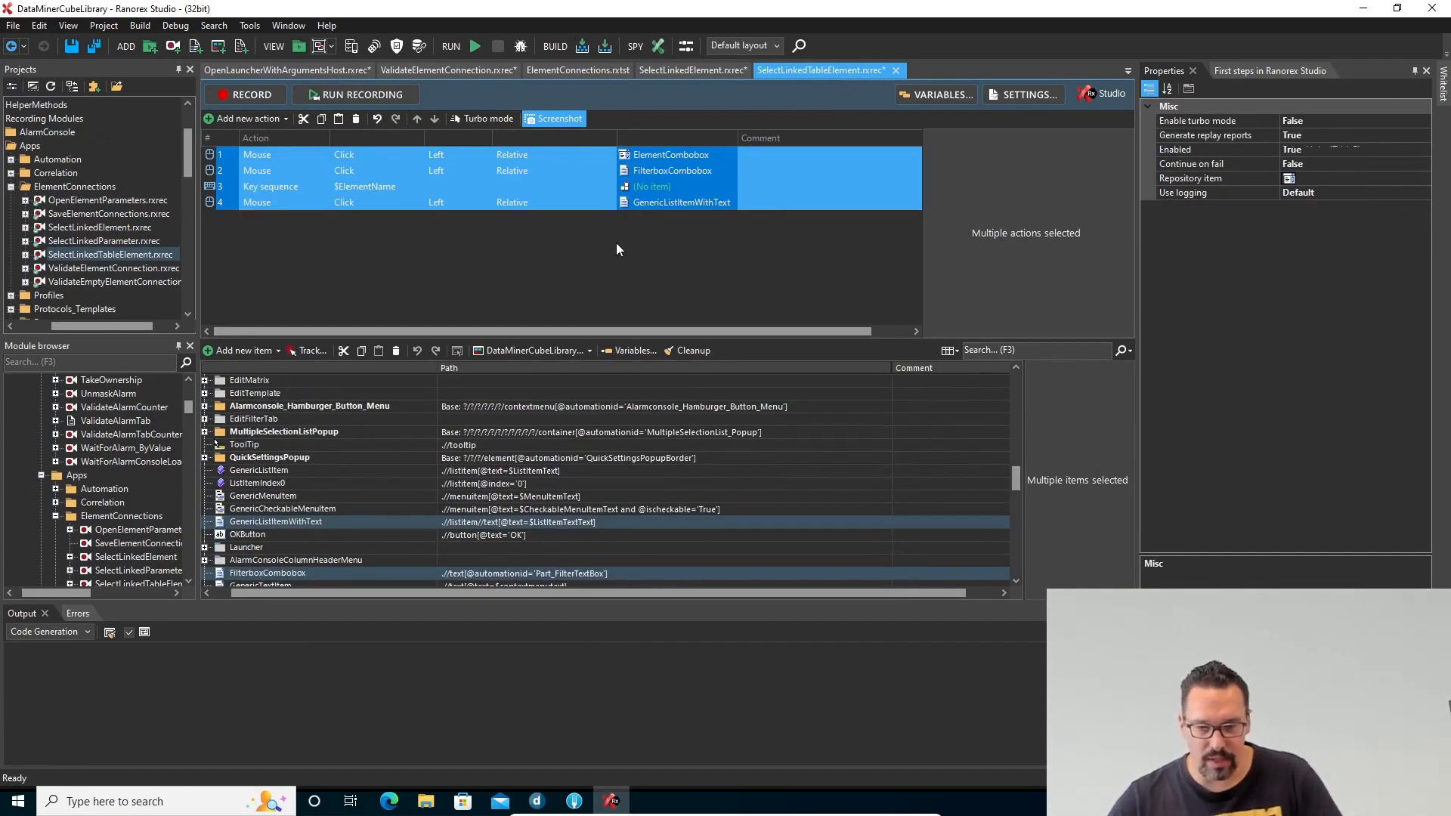
{"action": "left_click", "coordinate": [615, 243]}
Step: Link the first click action to the ElementCombobox item in the duplicate ParameterTreeItem repository folder and save all files
{"action": "left_click", "coordinate": [664, 156]}
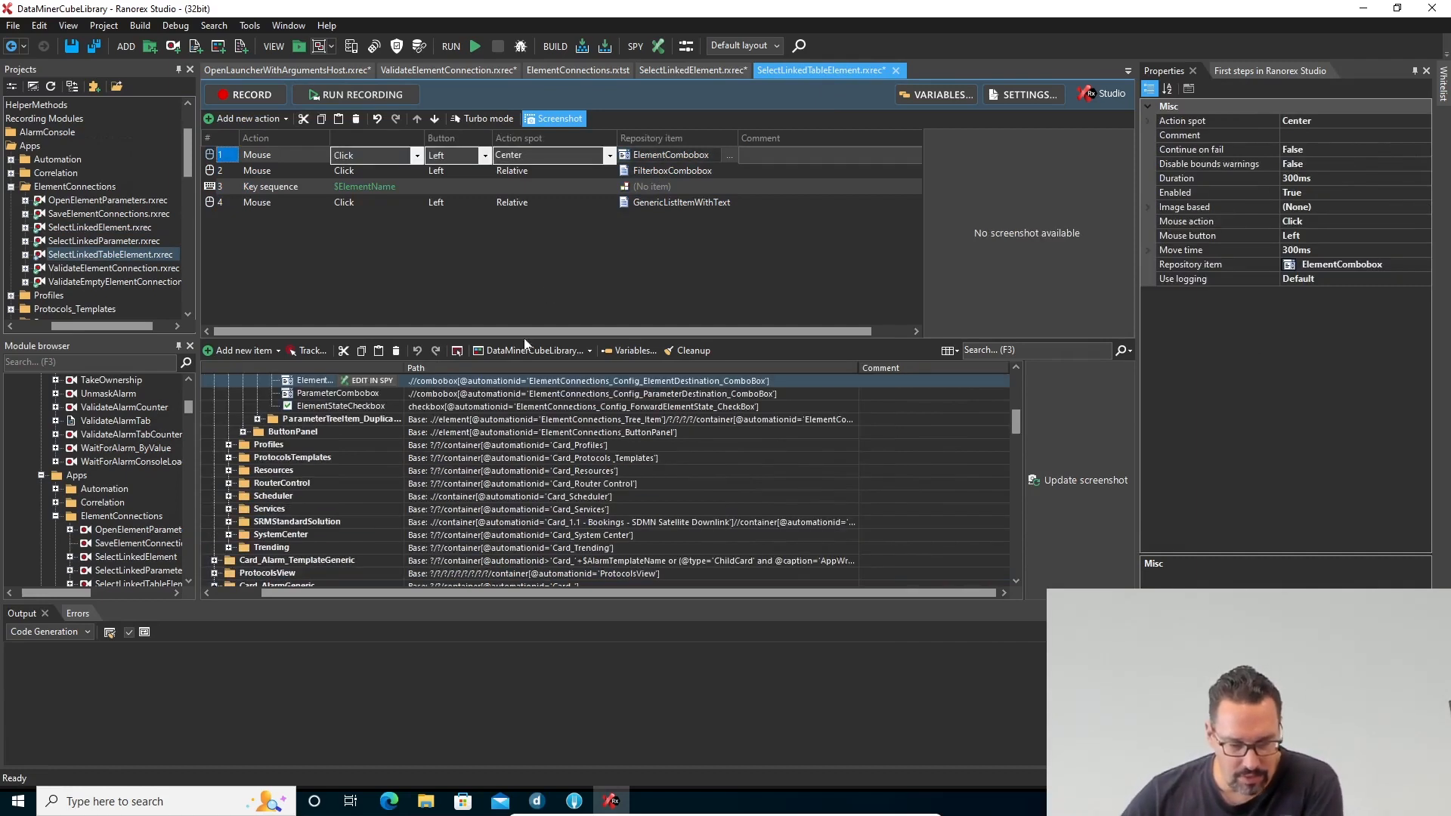
{"action": "scroll", "coordinate": [457, 478], "scroll_direction": "up", "scroll_amount": 2}
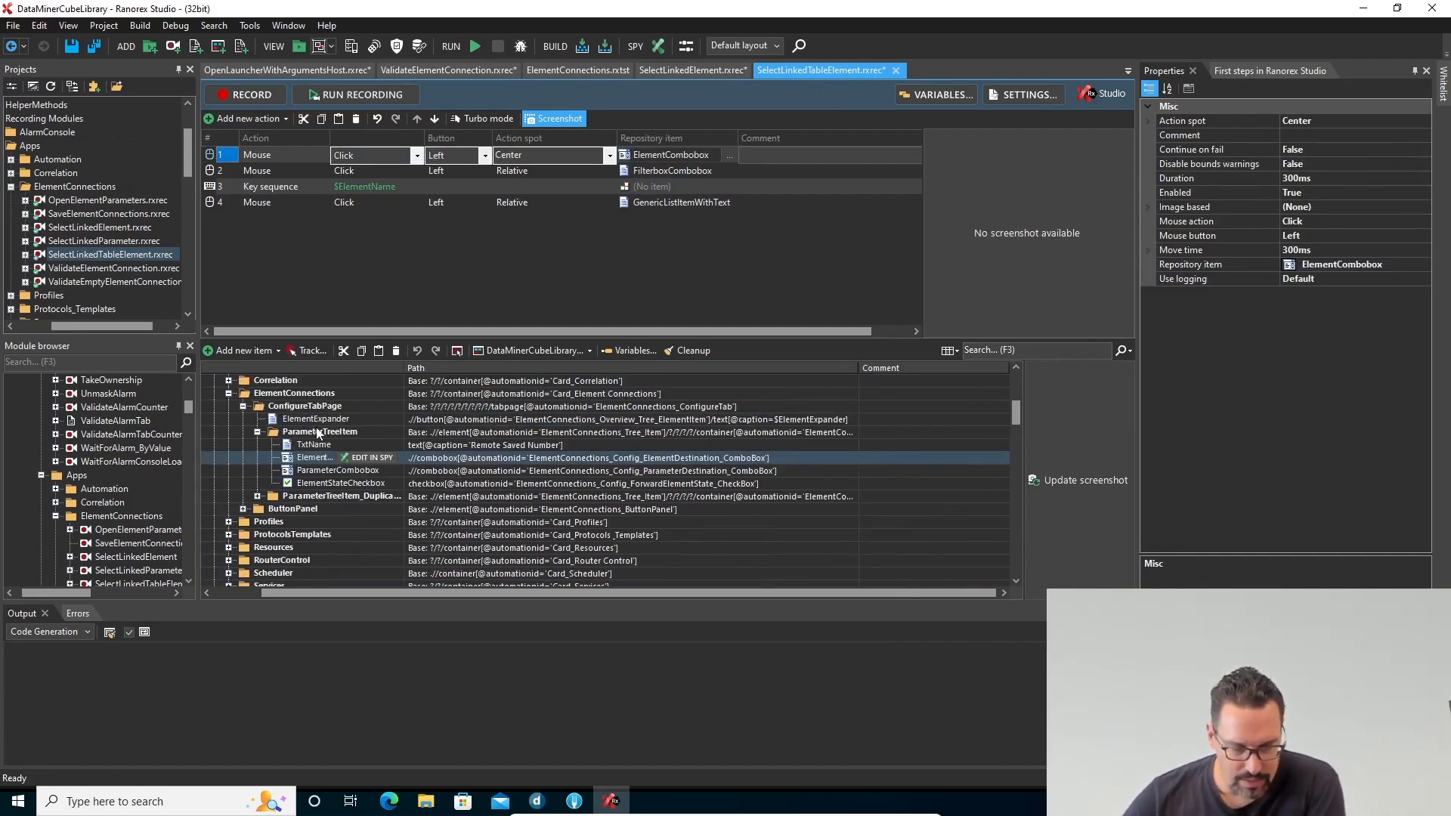
{"action": "left_click", "coordinate": [257, 496]}
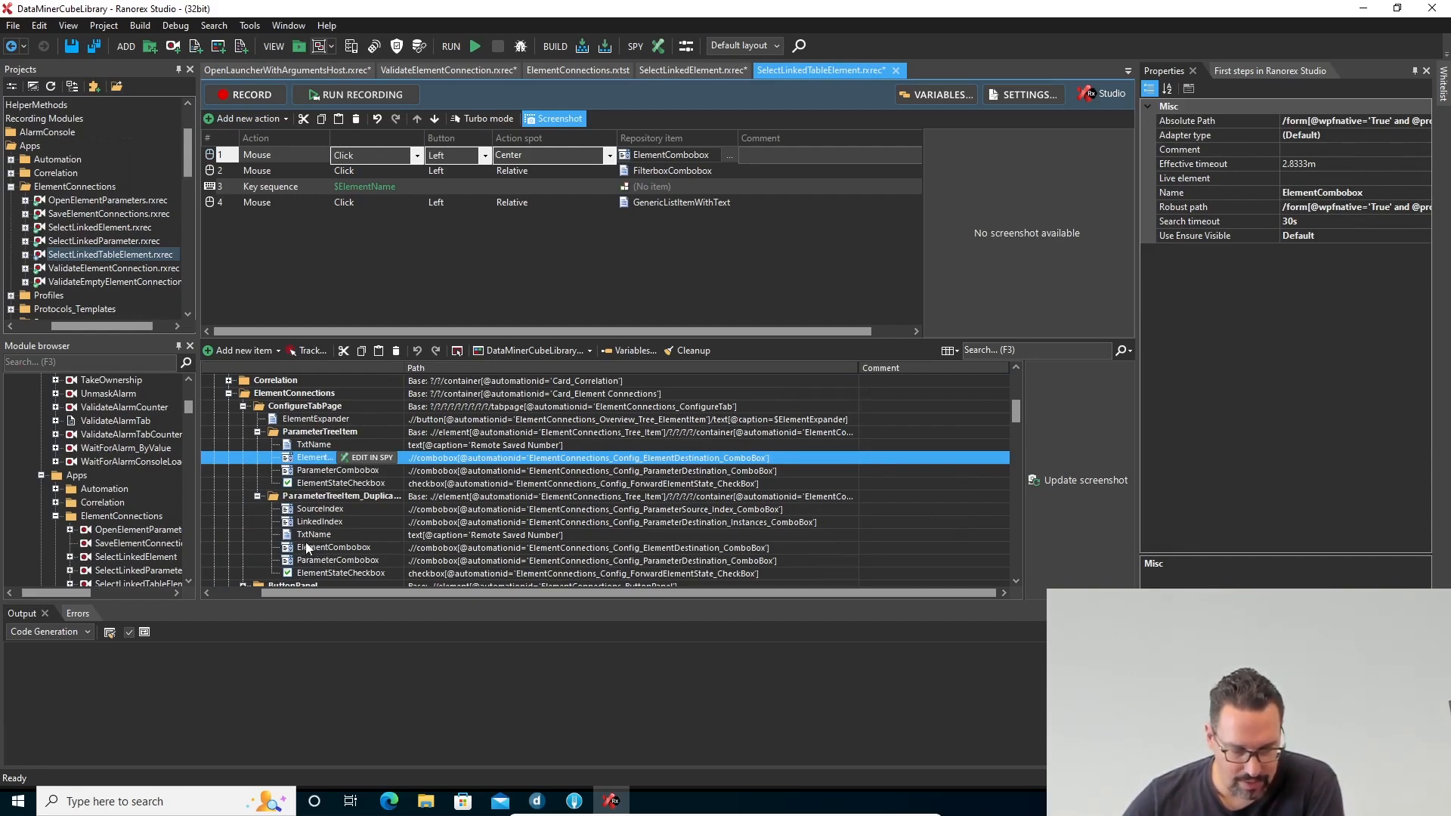
{"action": "left_click_drag", "start_coordinate": [307, 544], "coordinate": [680, 164]}
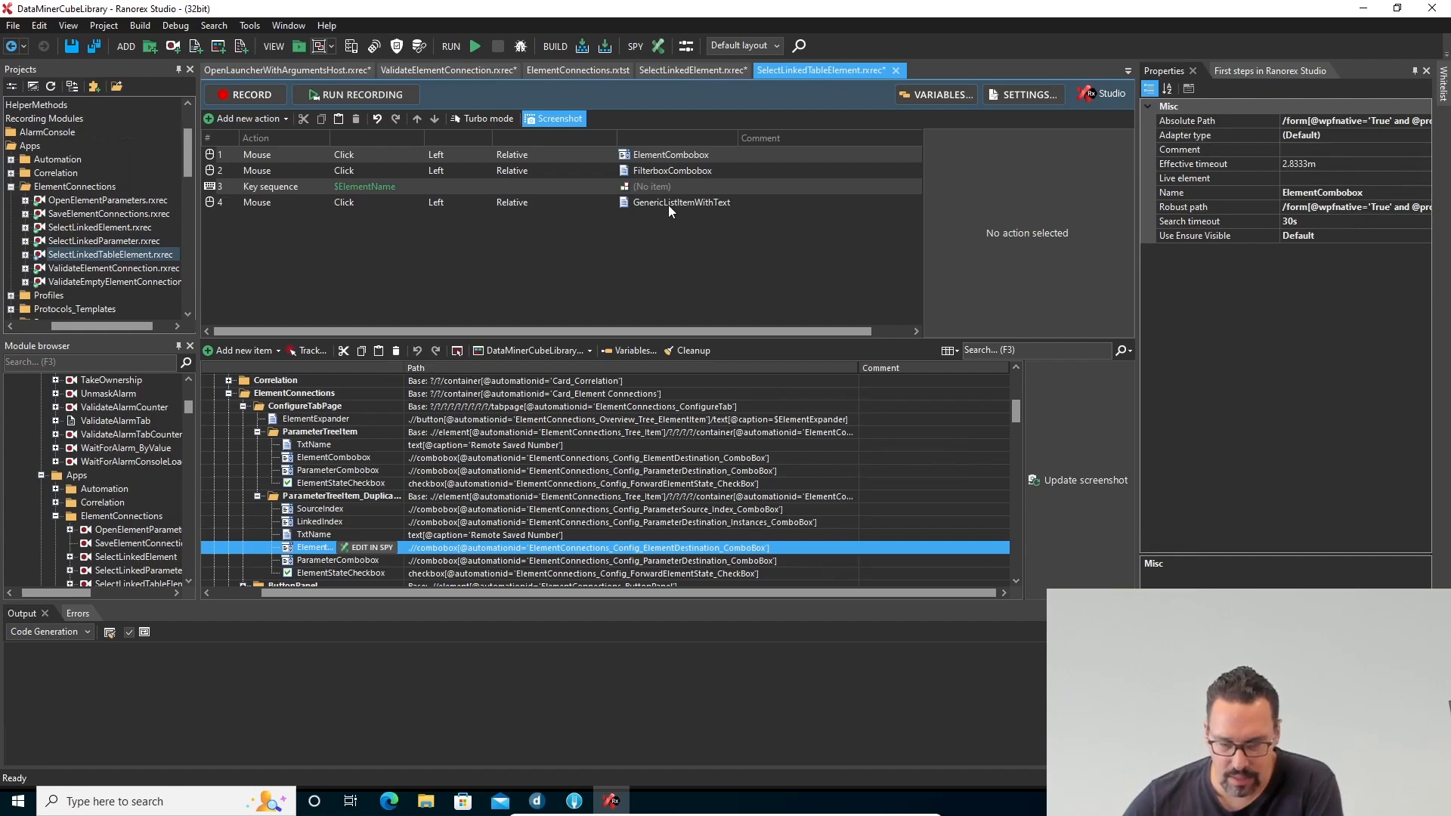
{"action": "left_click", "coordinate": [617, 276]}
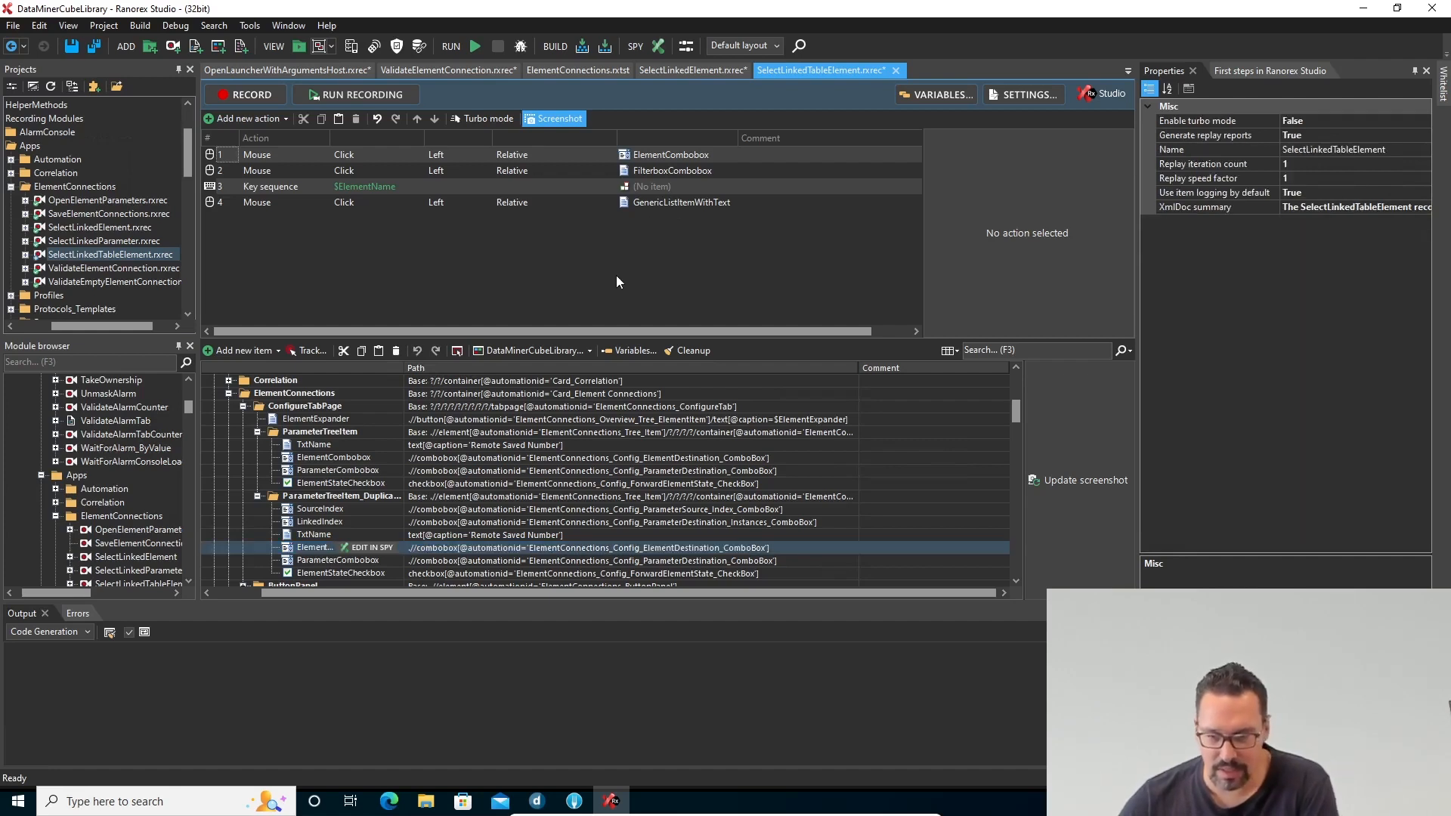
{"action": "key", "text": "ctrl+shift+s"}
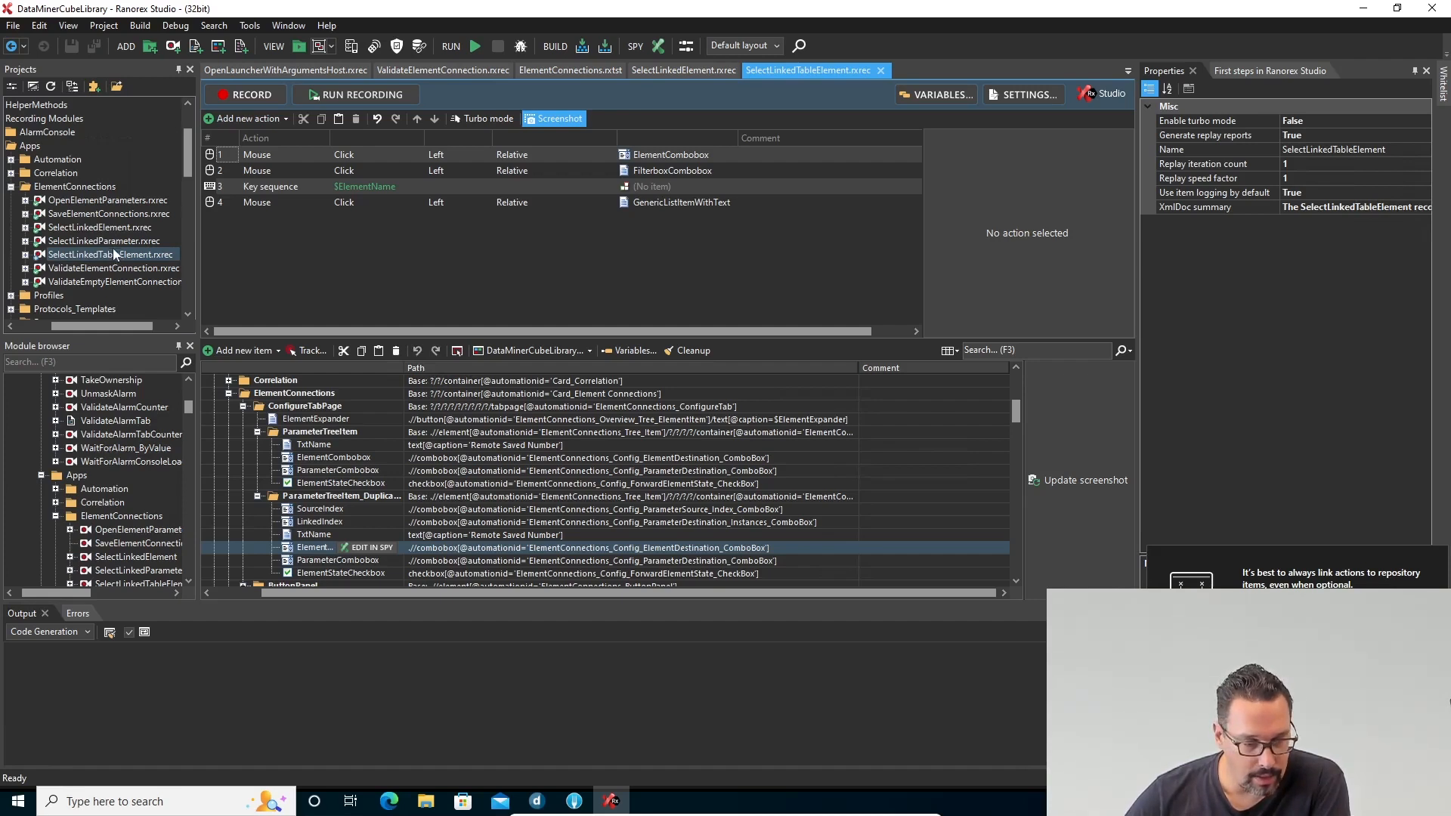
Step: Add a new recording module named SelectLinkedTableParameter to the ElementConnections folder
{"action": "left_click", "coordinate": [76, 189]}
{"action": "right_click", "coordinate": [76, 191]}
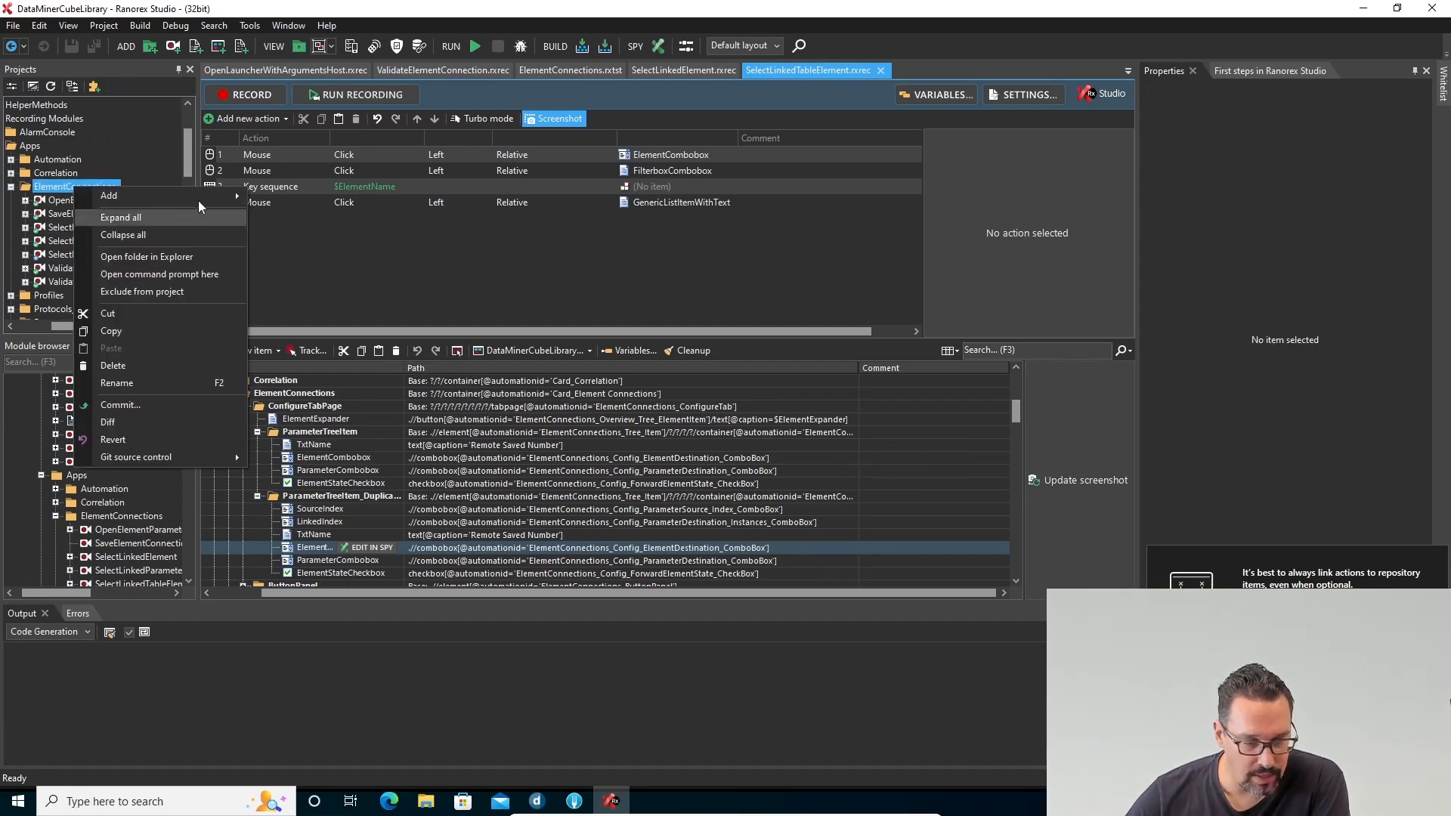
{"action": "mouse_move", "coordinate": [198, 199]}
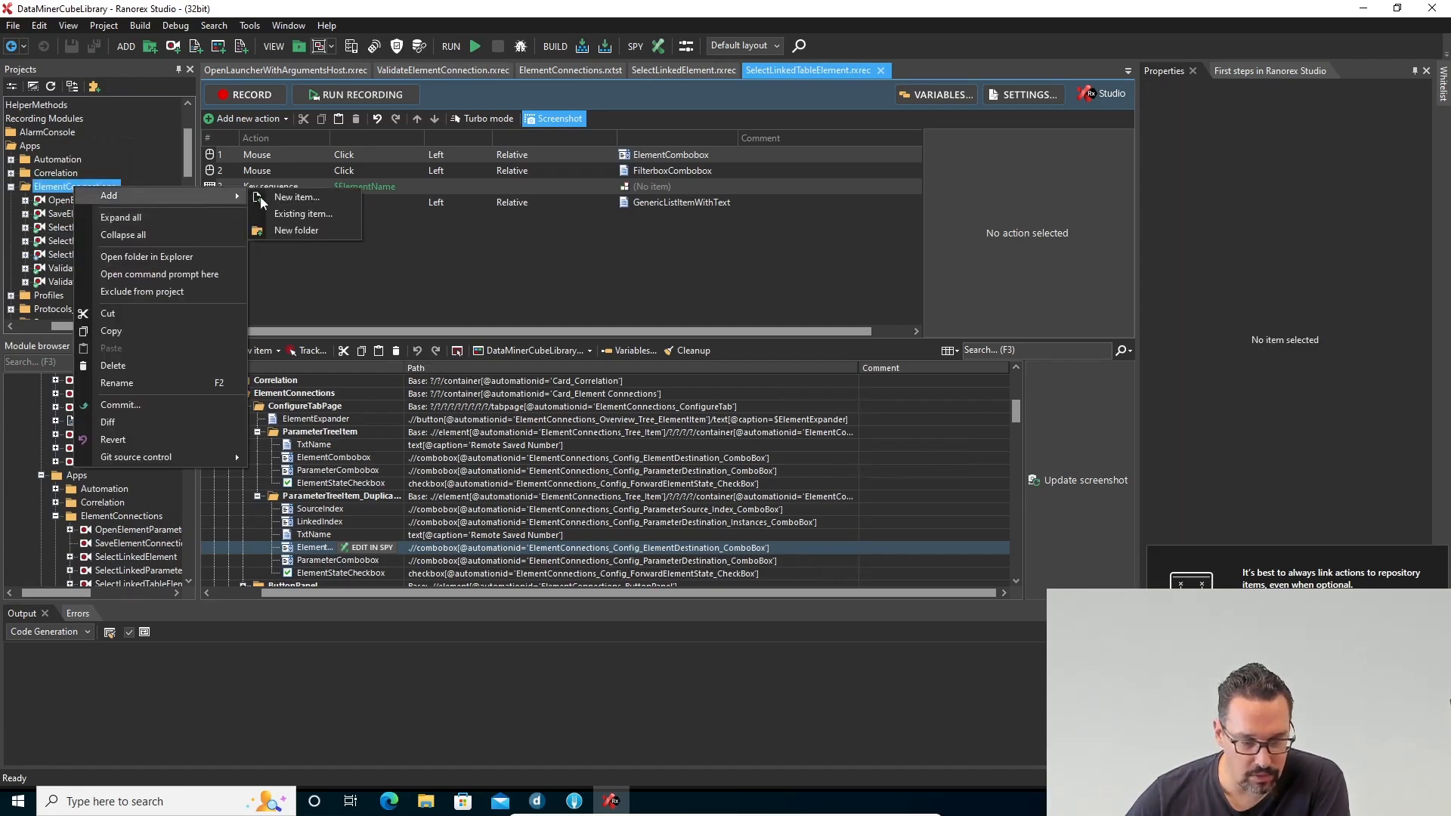
{"action": "left_click", "coordinate": [310, 198]}
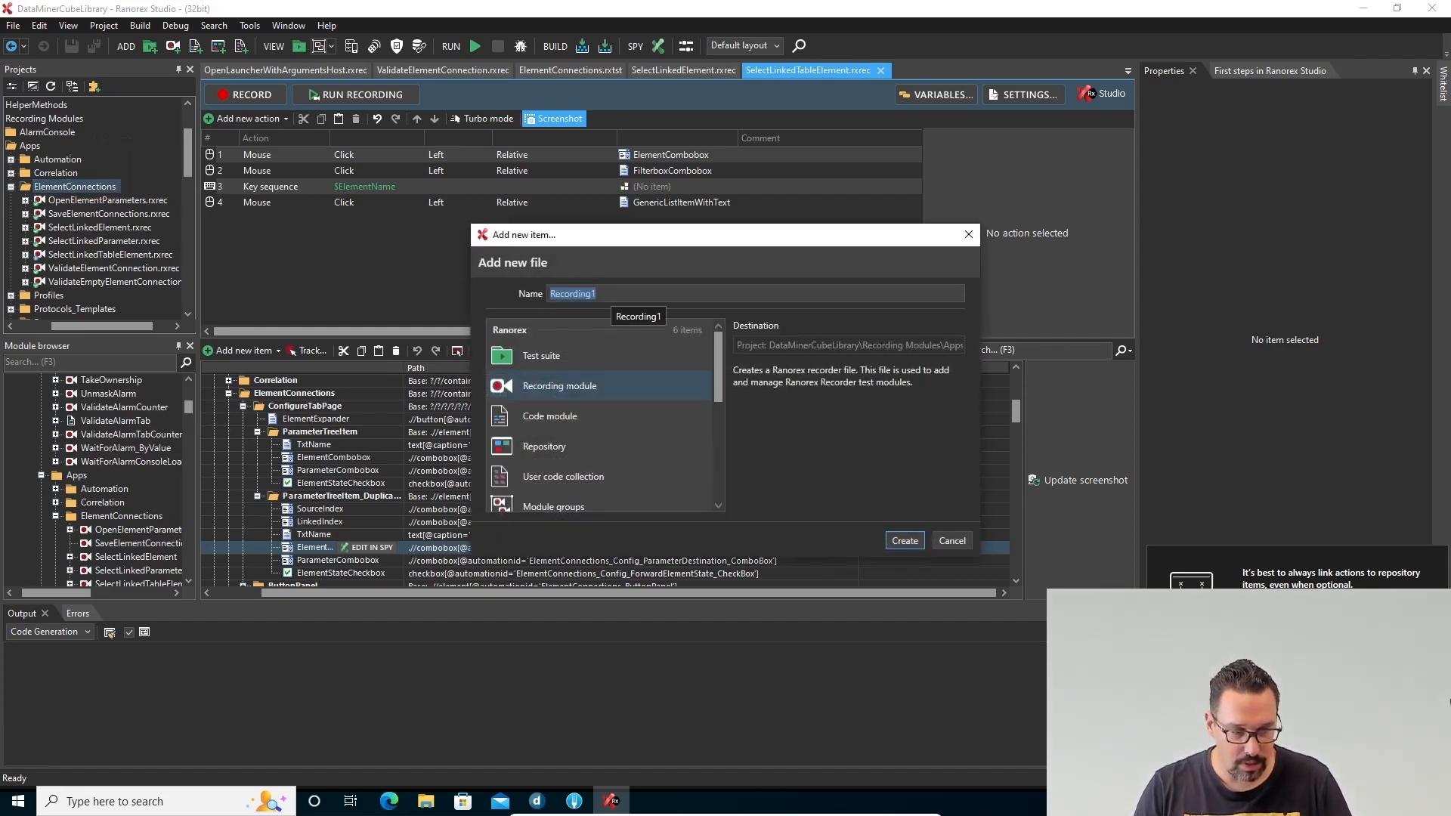
{"action": "type", "text": "Sele"}
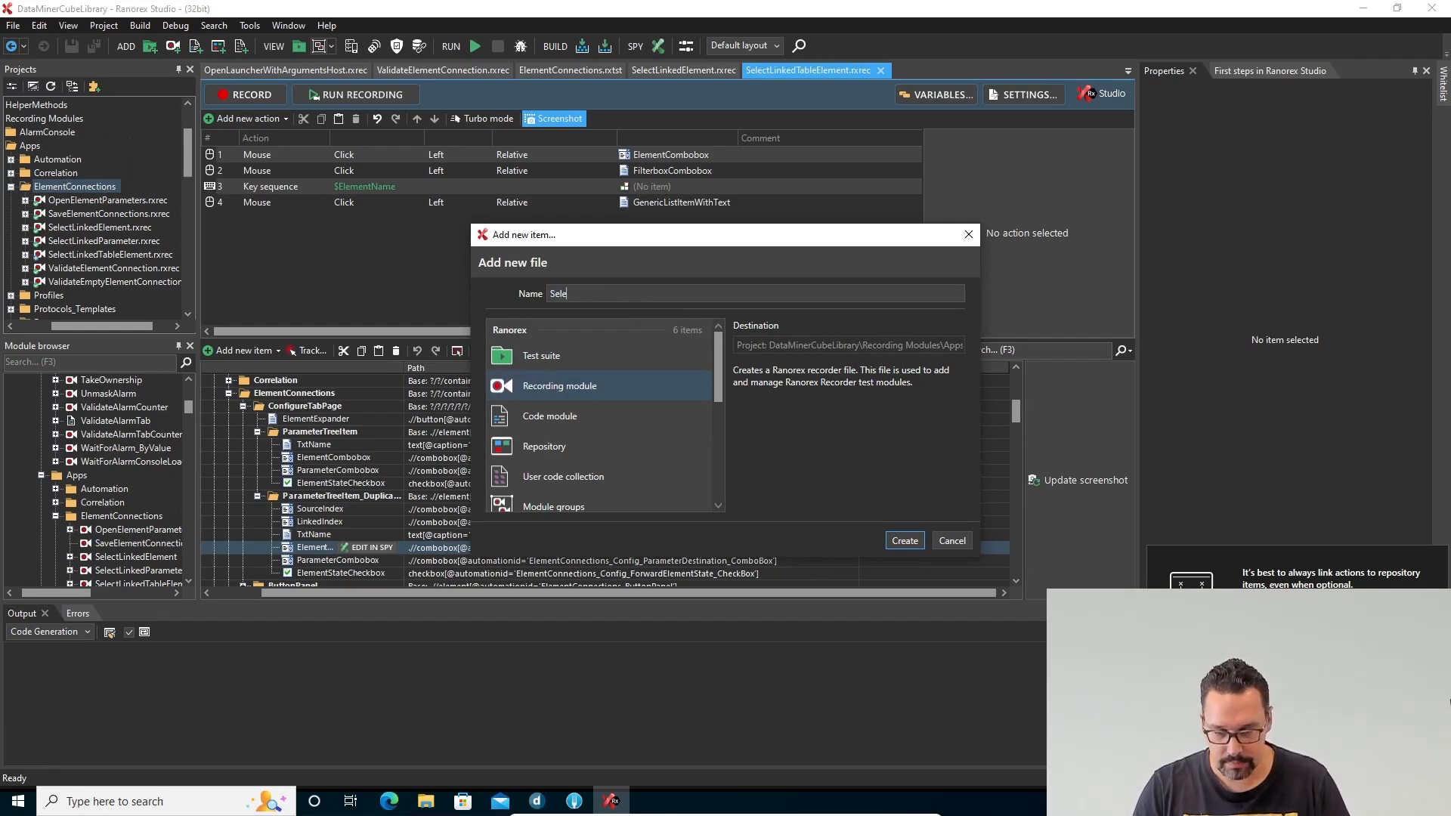
{"action": "type", "text": "ctLink"}
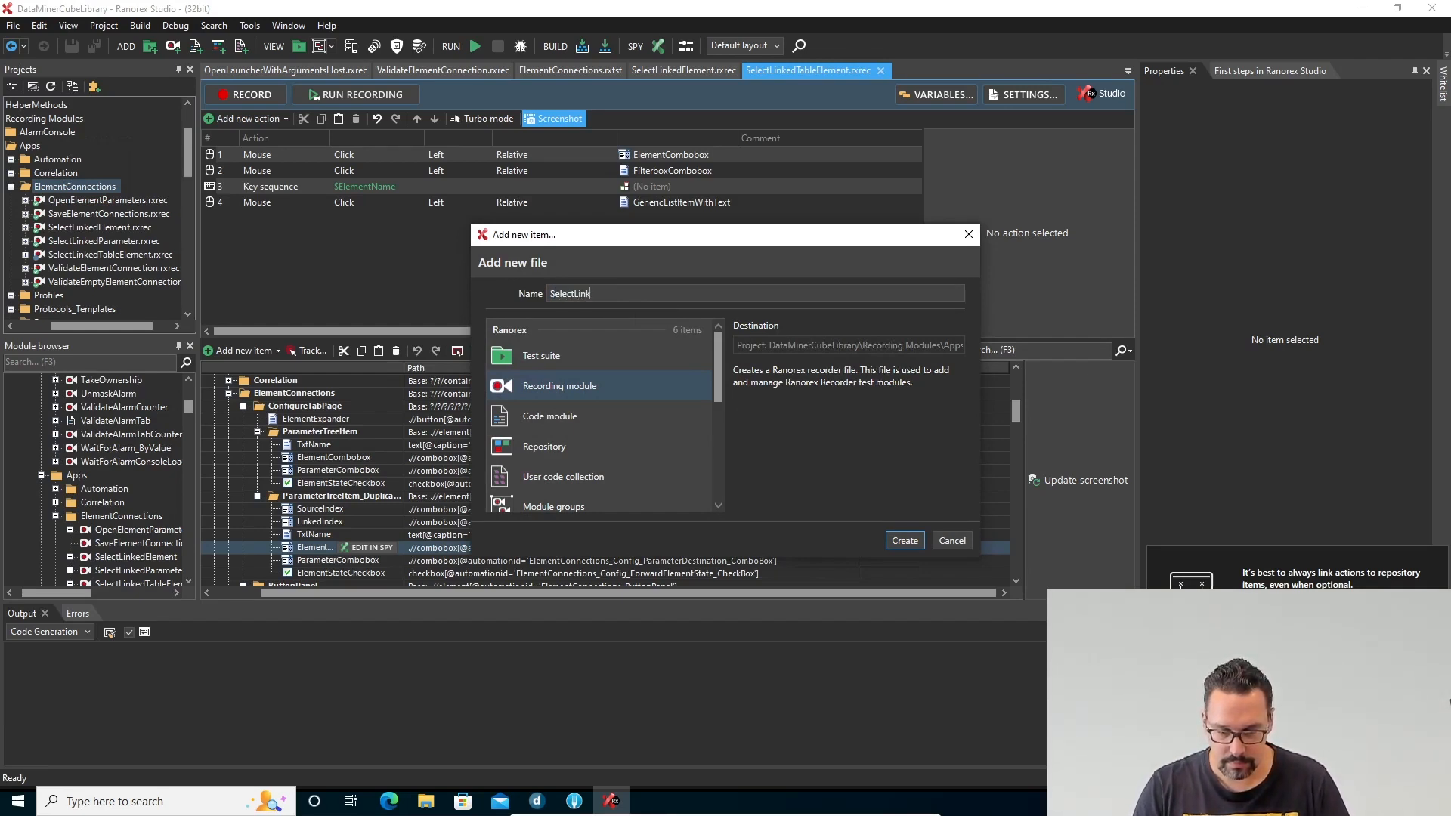
{"action": "type", "text": "edTableB"}
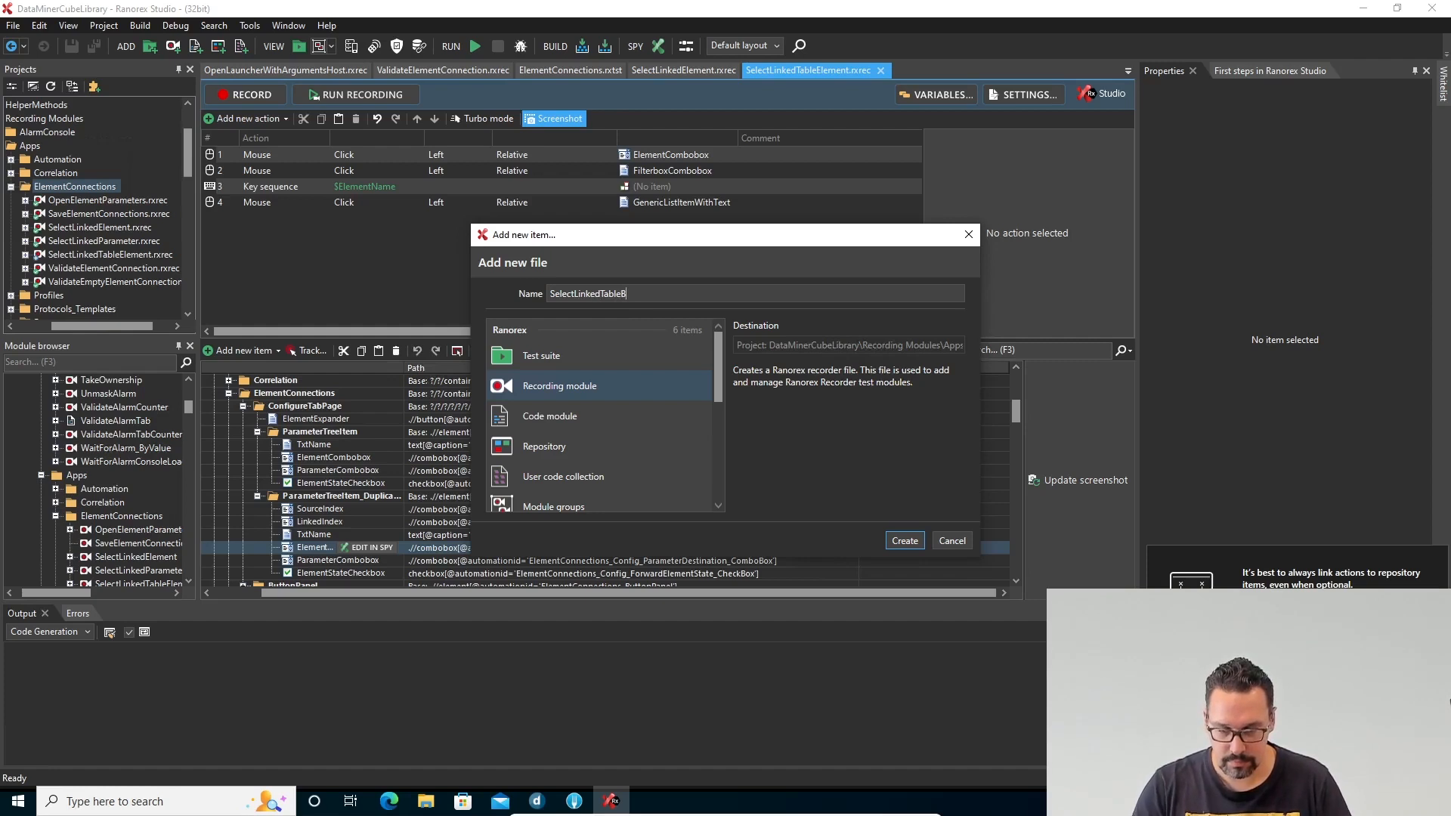
{"action": "key", "text": "BackSpace"}
{"action": "type", "text": "Parame"}
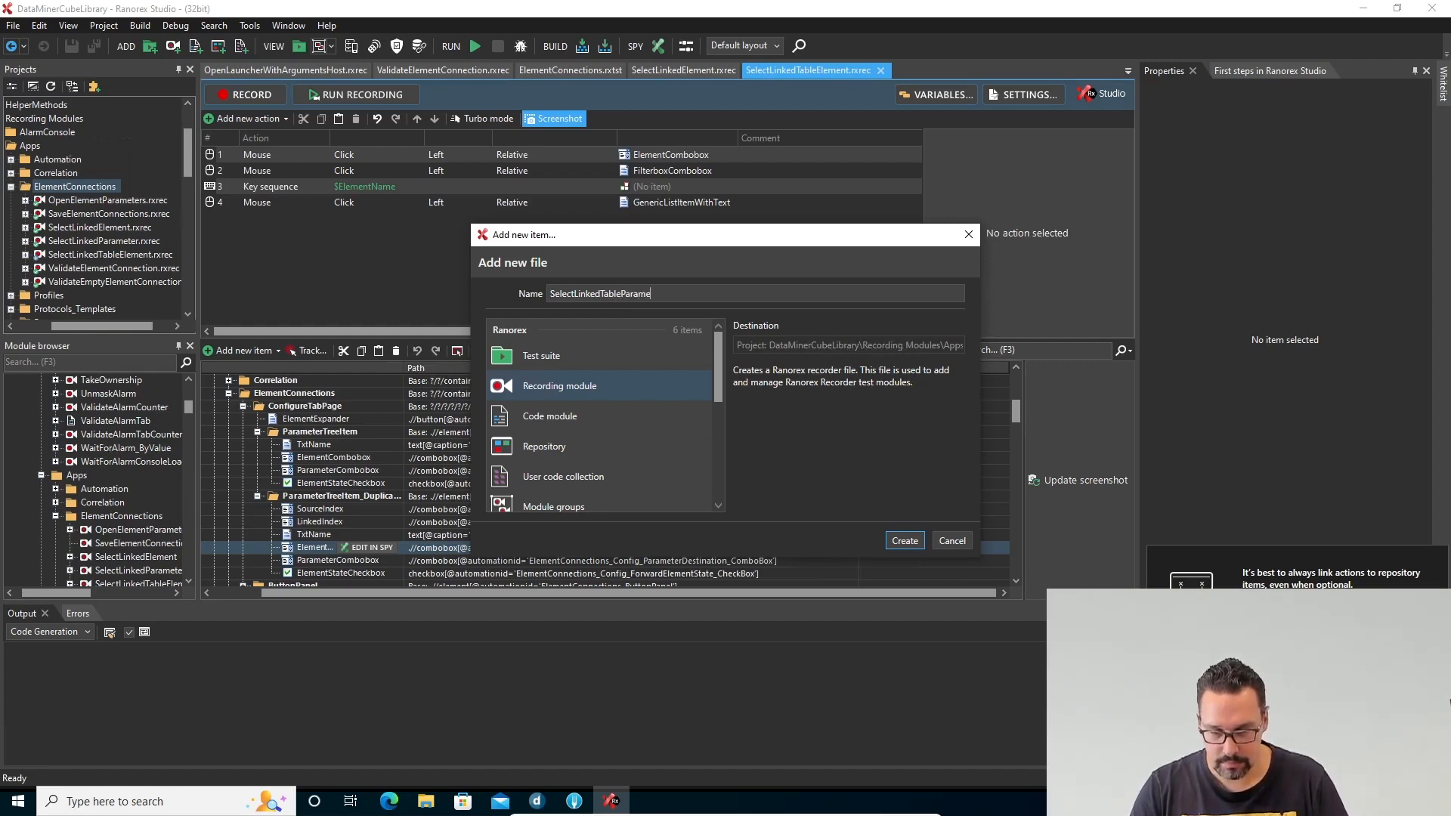
{"action": "type", "text": "ter"}
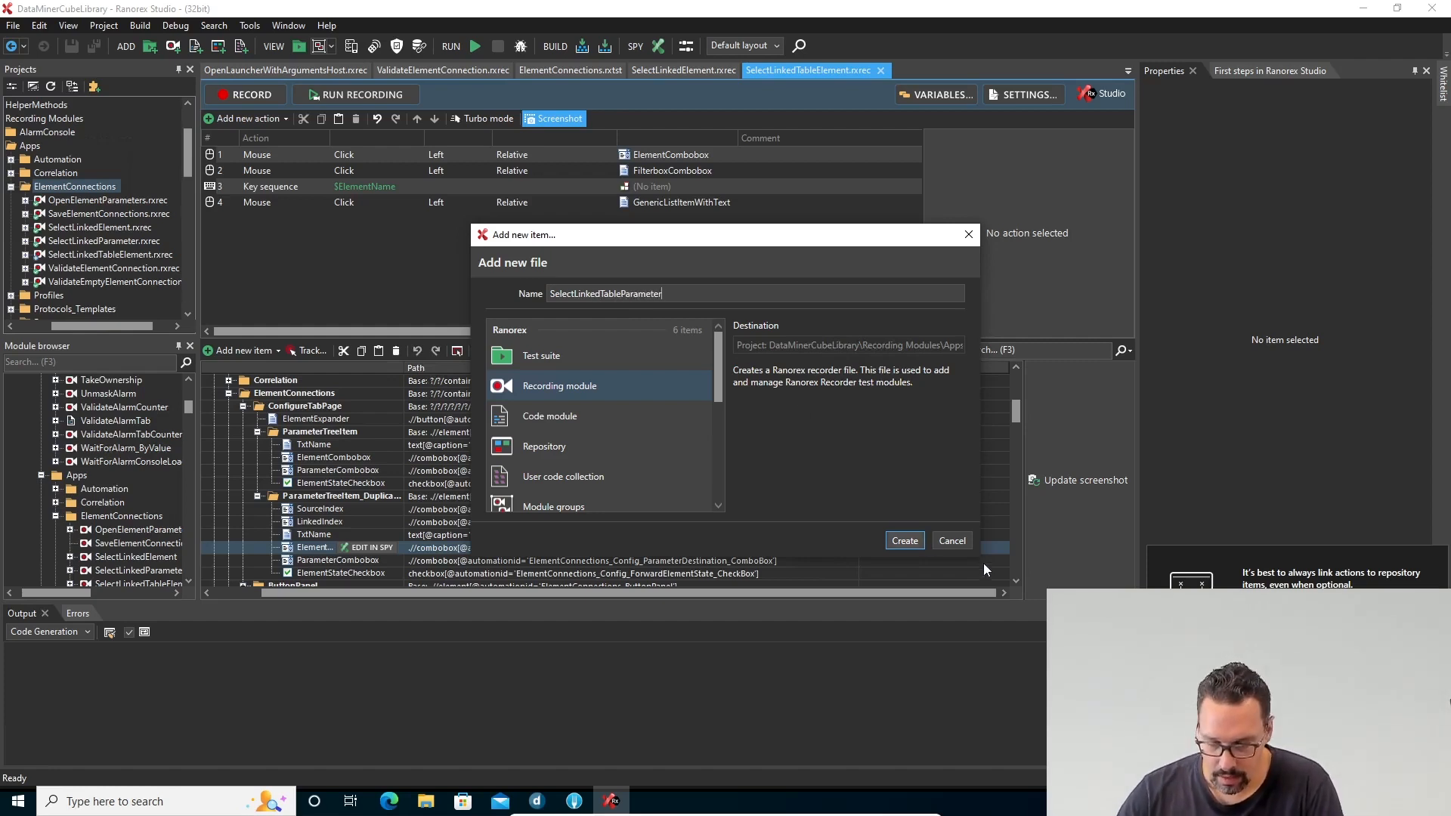
{"action": "left_click", "coordinate": [904, 540]}
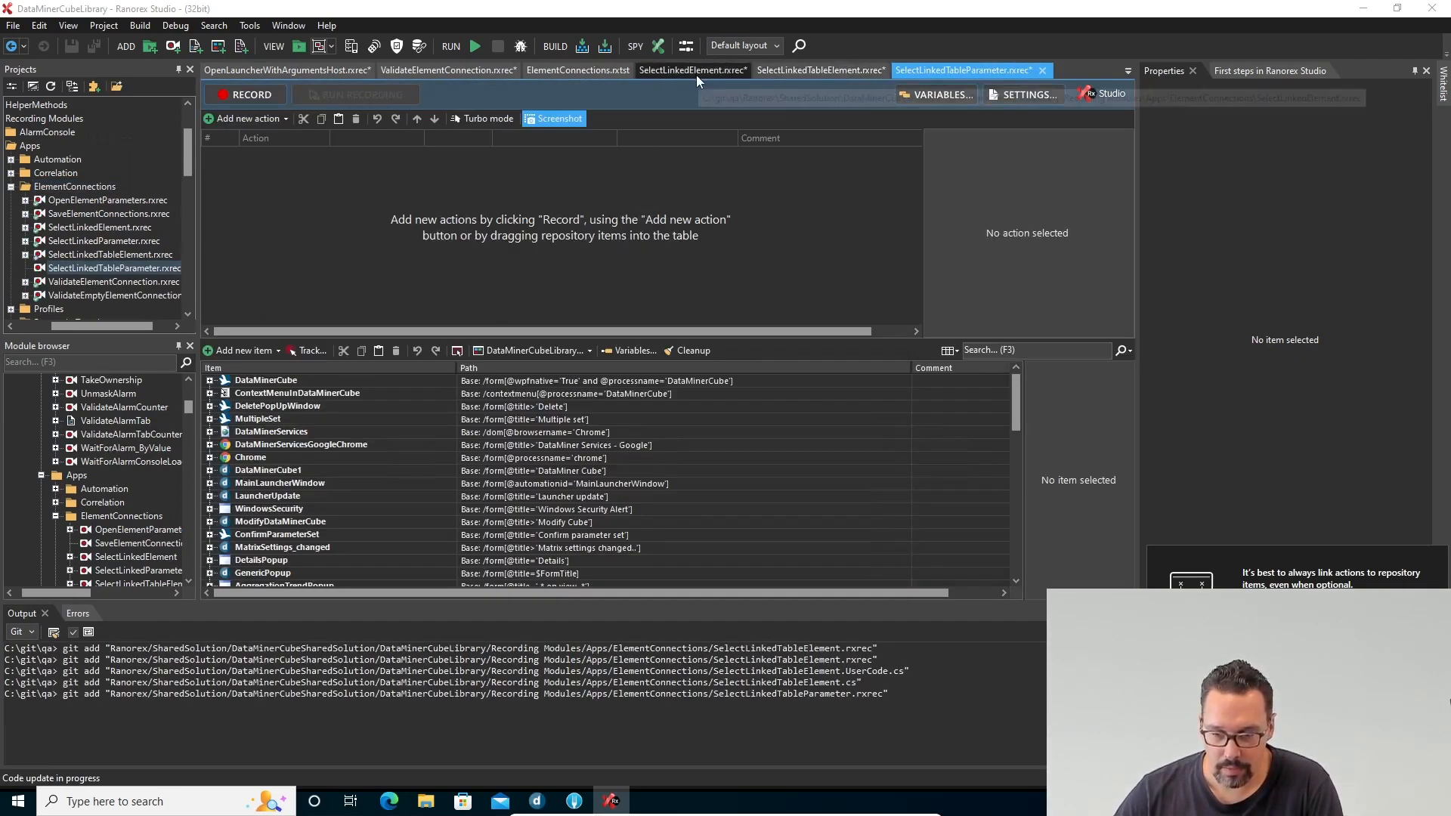
Step: Close the SelectLinkedElement and SelectLinkedTableElement recordings
{"action": "left_click", "coordinate": [702, 72]}
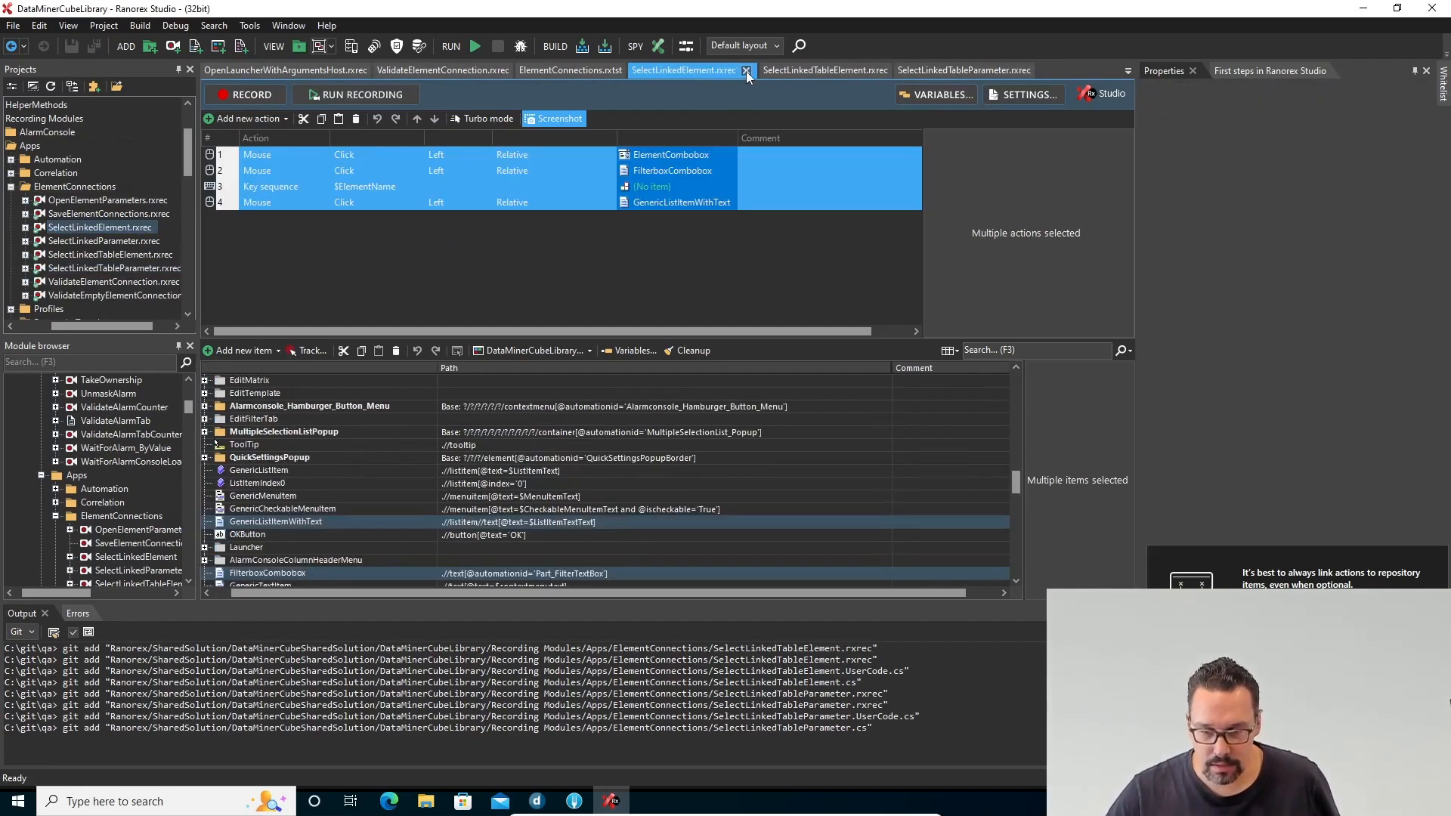
{"action": "left_click", "coordinate": [746, 70]}
{"action": "left_click", "coordinate": [739, 71]}
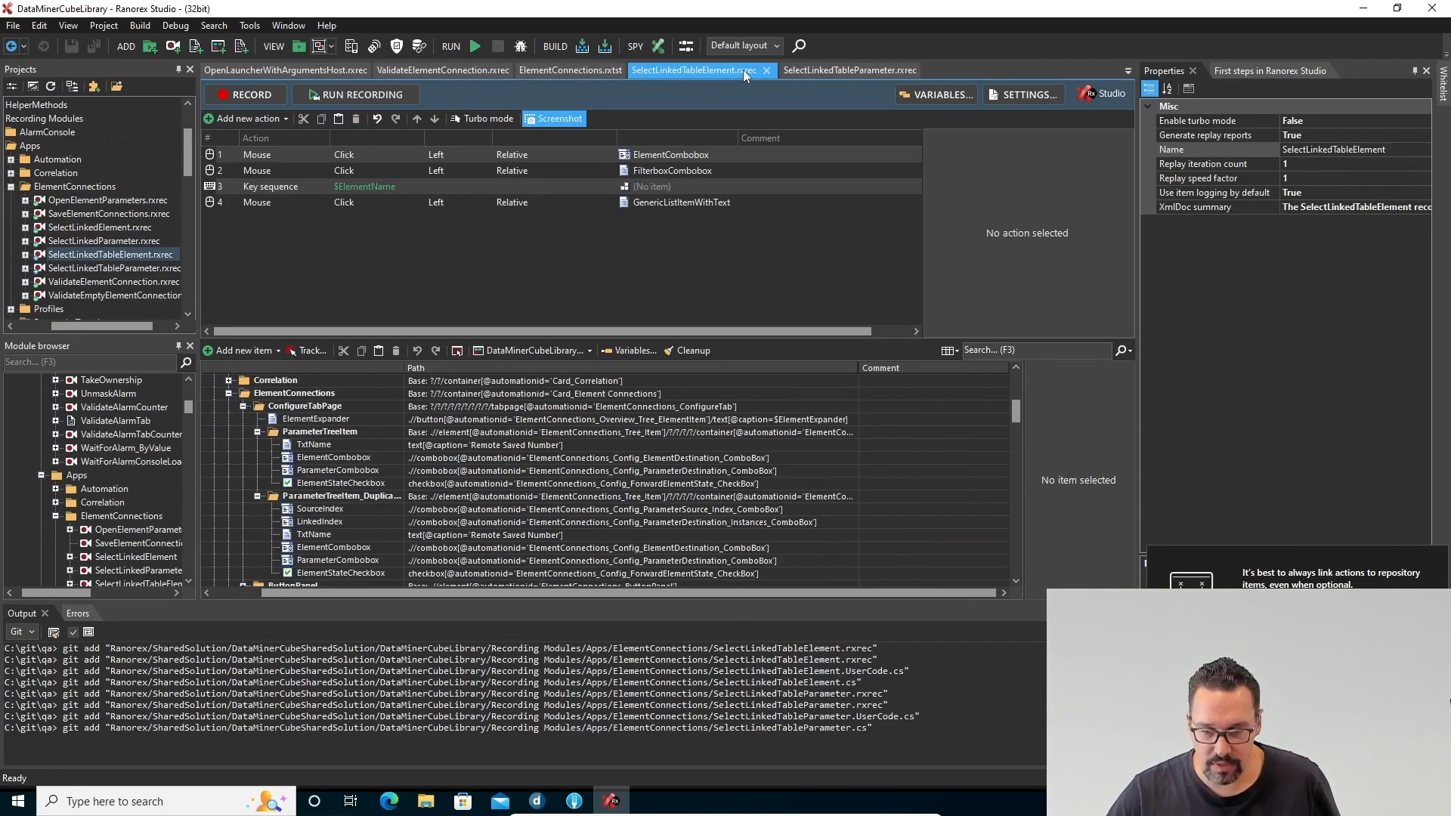
{"action": "left_click", "coordinate": [767, 70]}
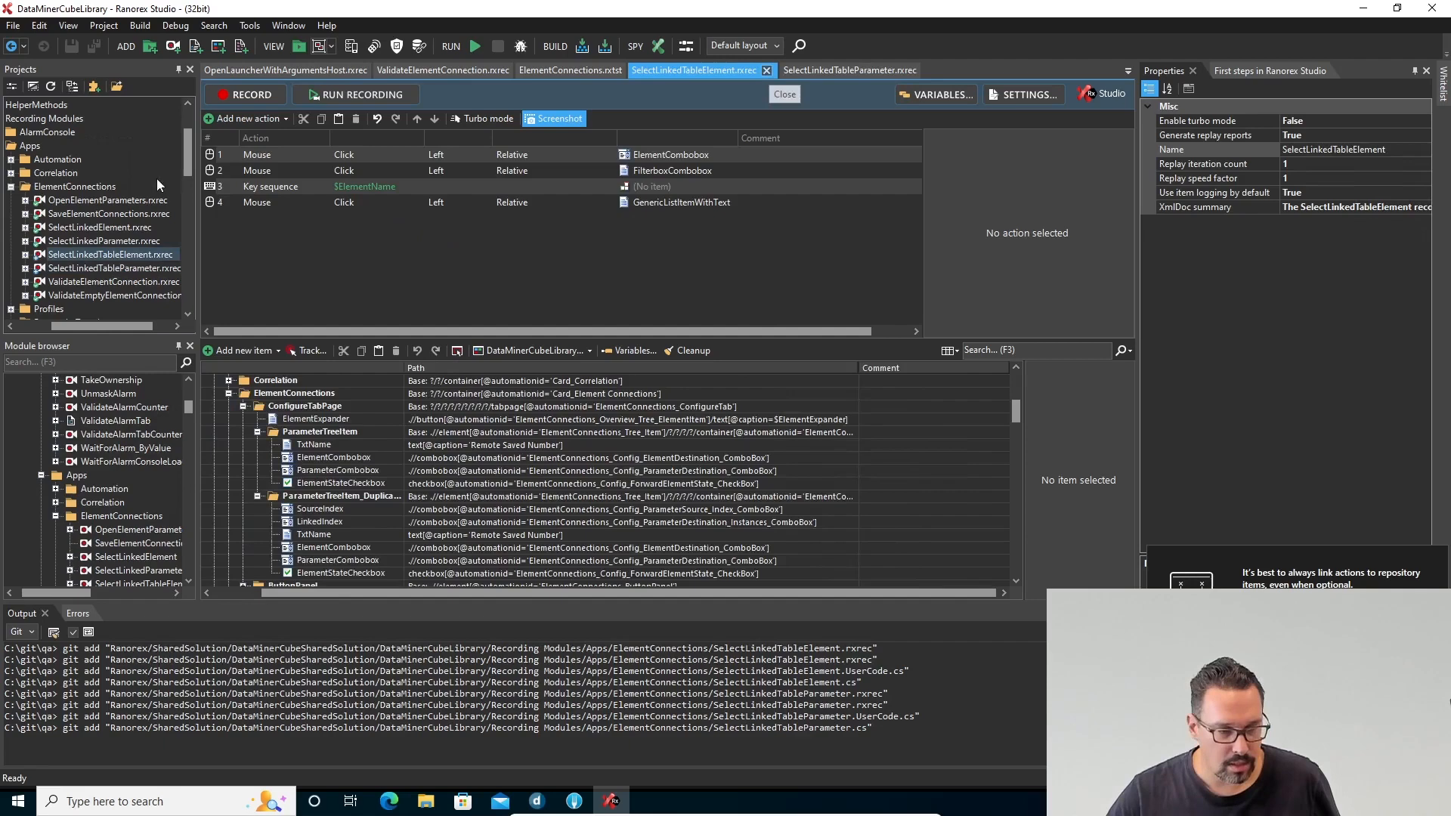
Step: Copy all four actions of the SelectLinkedParameter recording into the empty SelectLinkedTableParameter recording
{"action": "left_click", "coordinate": [98, 241]}
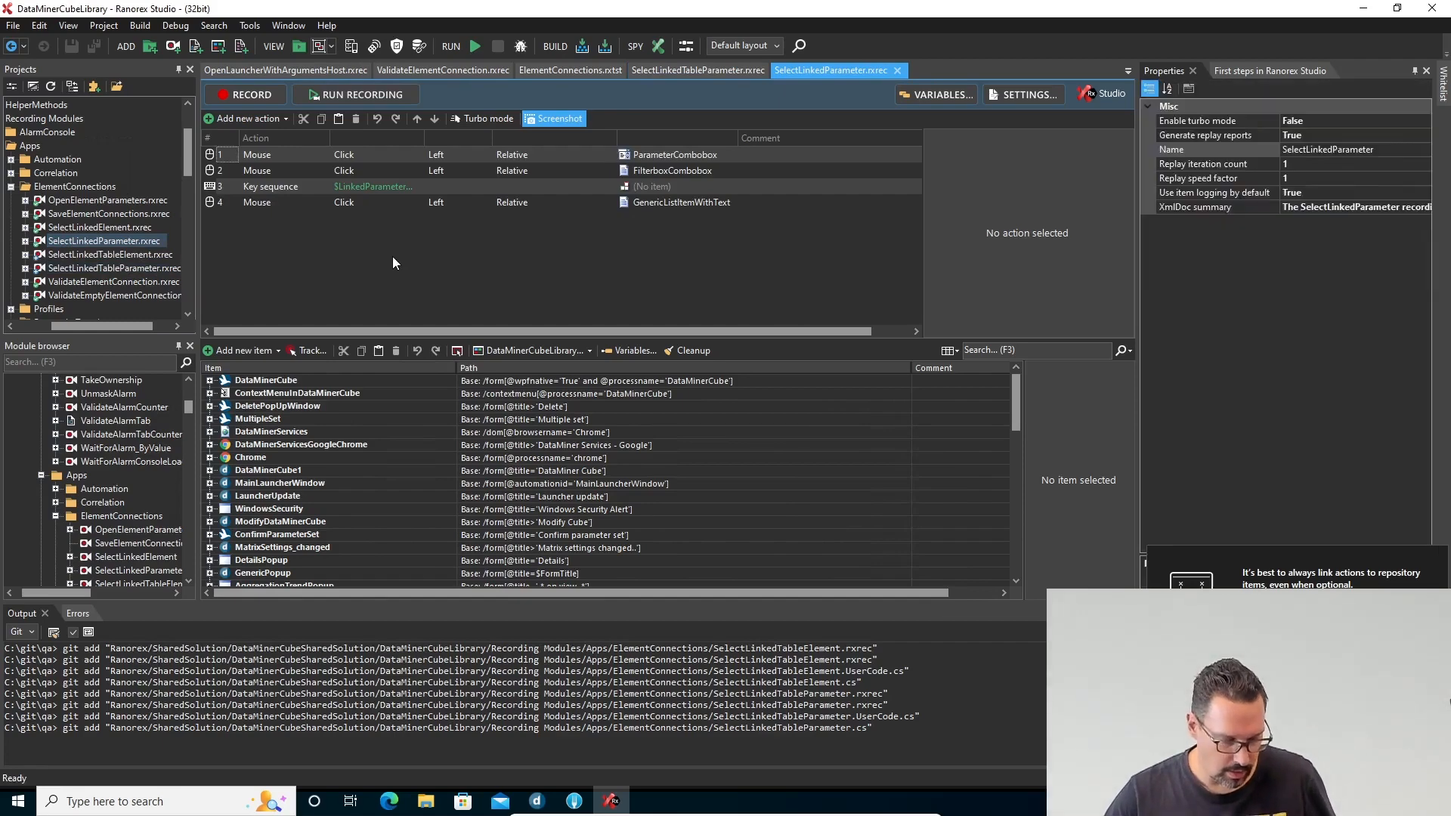
{"action": "key", "text": "ctrl+a"}
{"action": "left_click", "coordinate": [697, 70]}
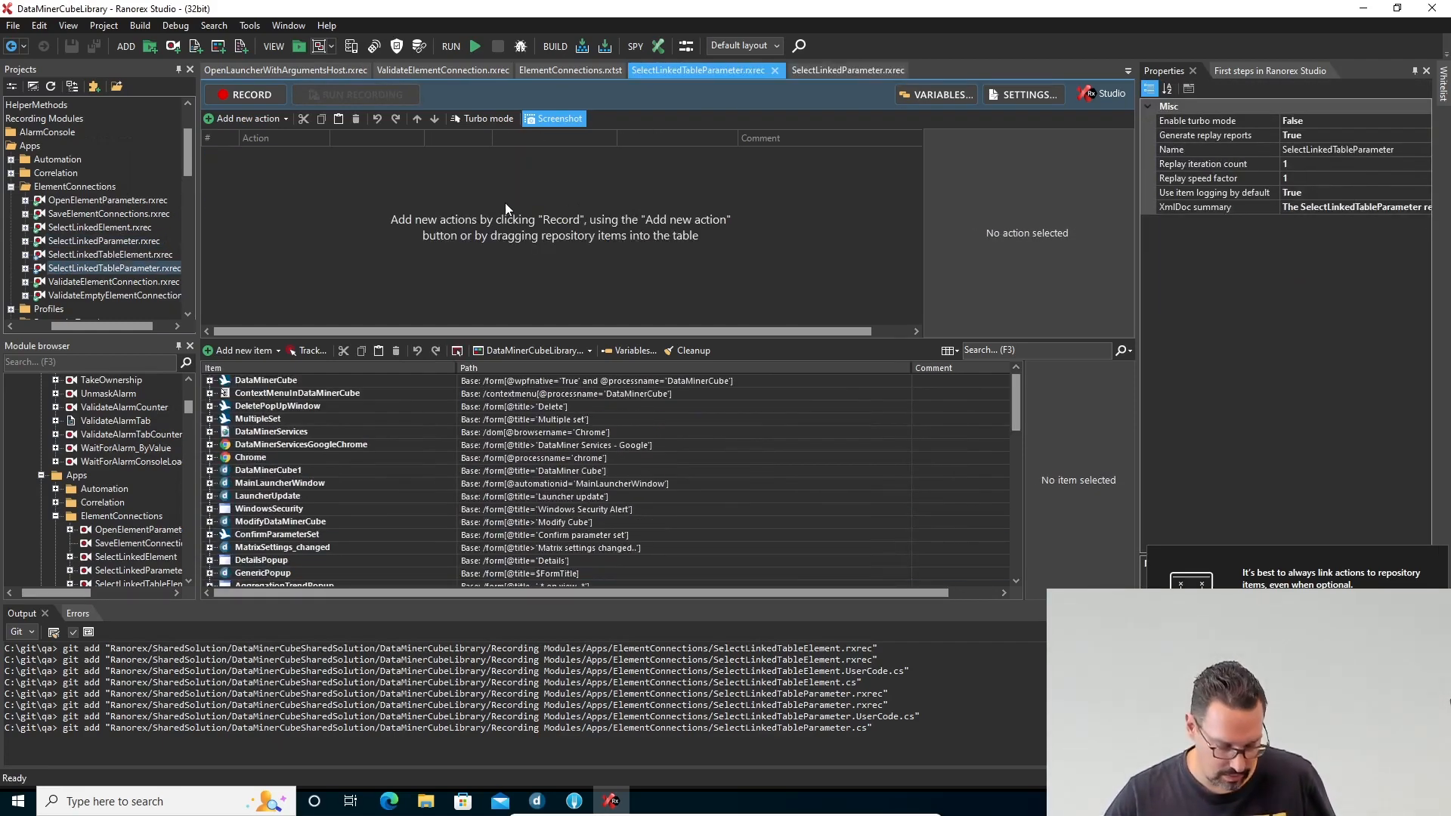
{"action": "key", "text": "ctrl+v"}
{"action": "left_click", "coordinate": [325, 283]}
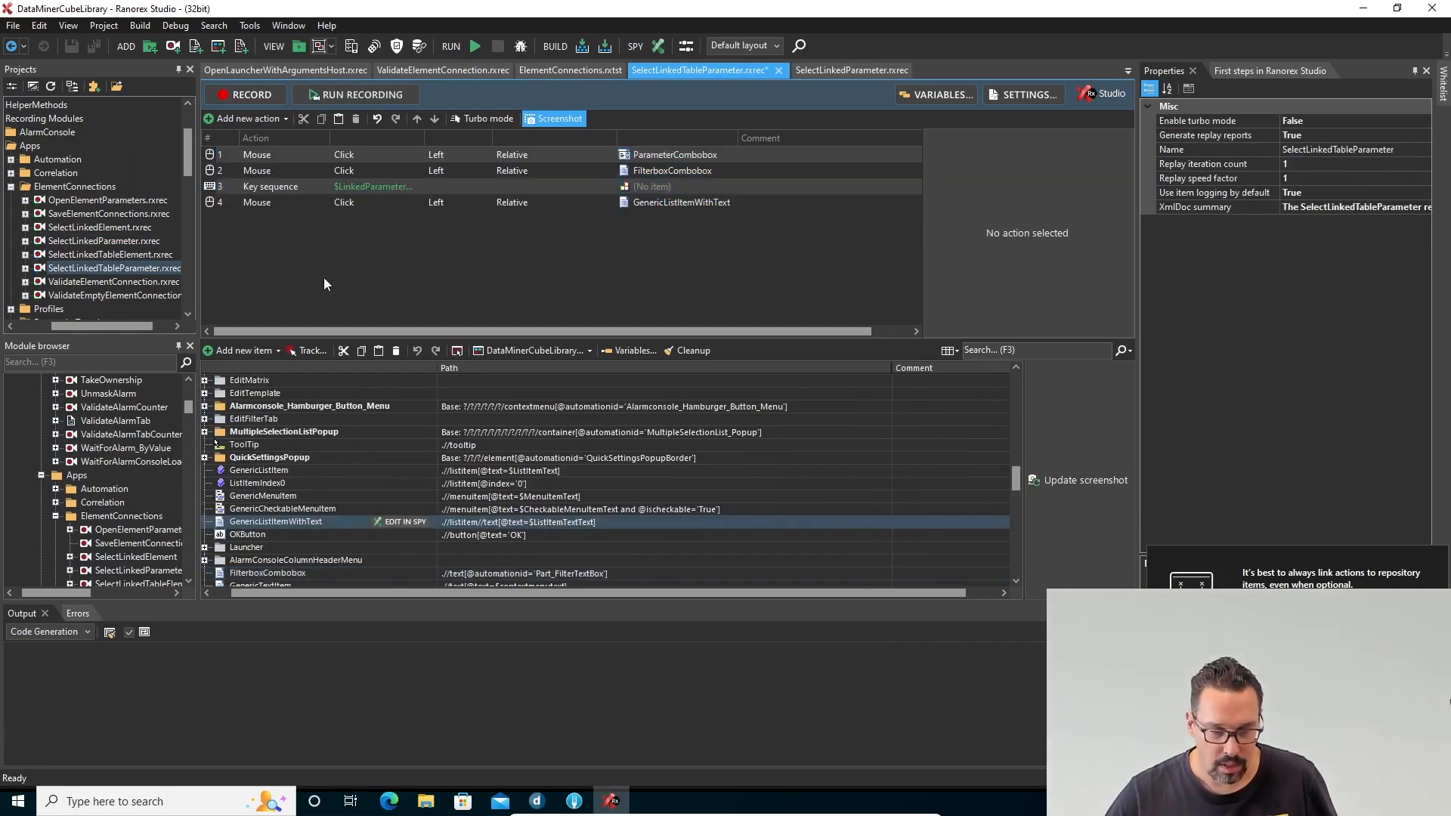
Step: Link the first click action to the ParameterCombobox item in the duplicate ParameterTreeItem repository folder and save the recording
{"action": "left_click", "coordinate": [706, 156]}
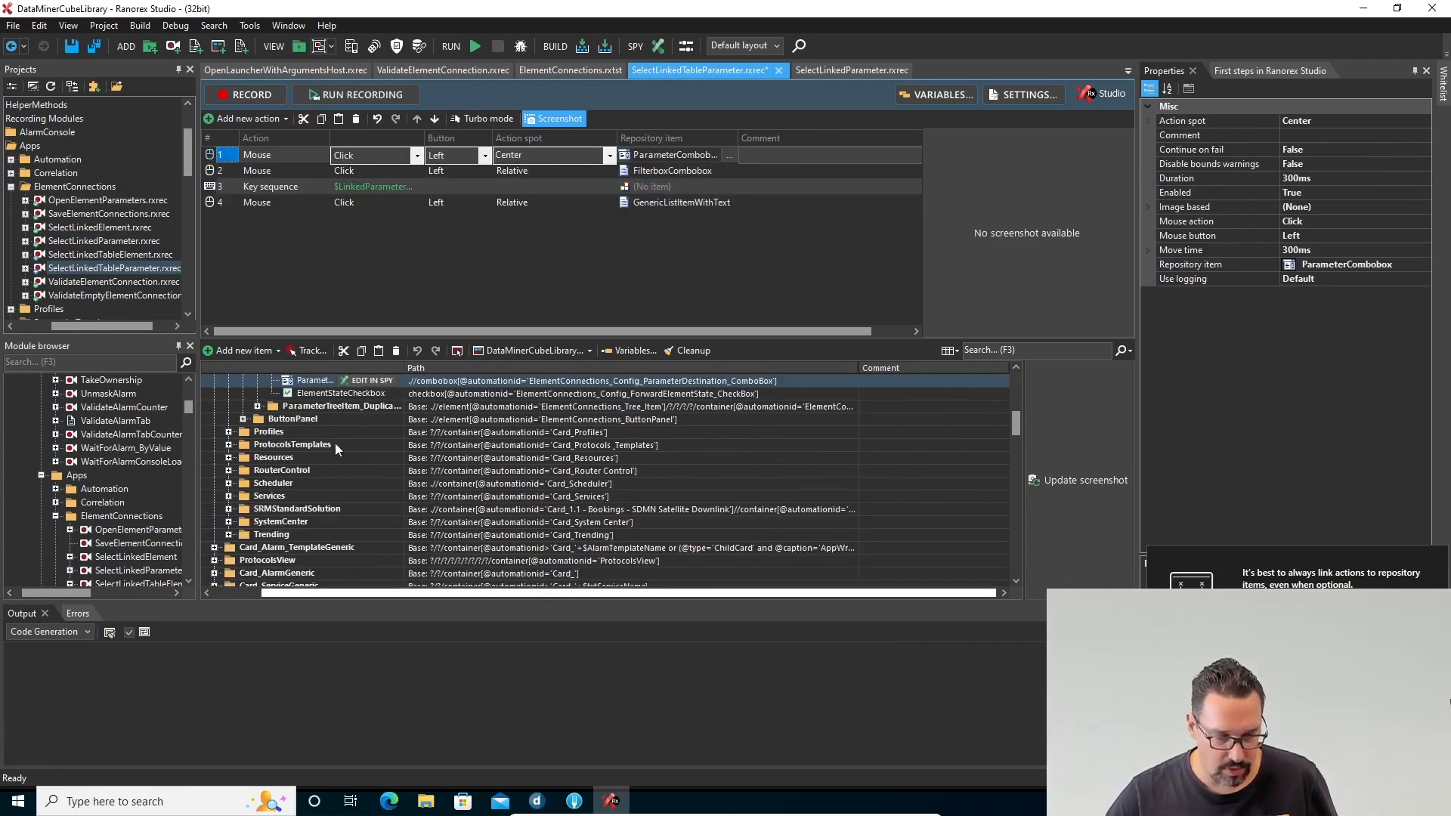
{"action": "left_click", "coordinate": [258, 406]}
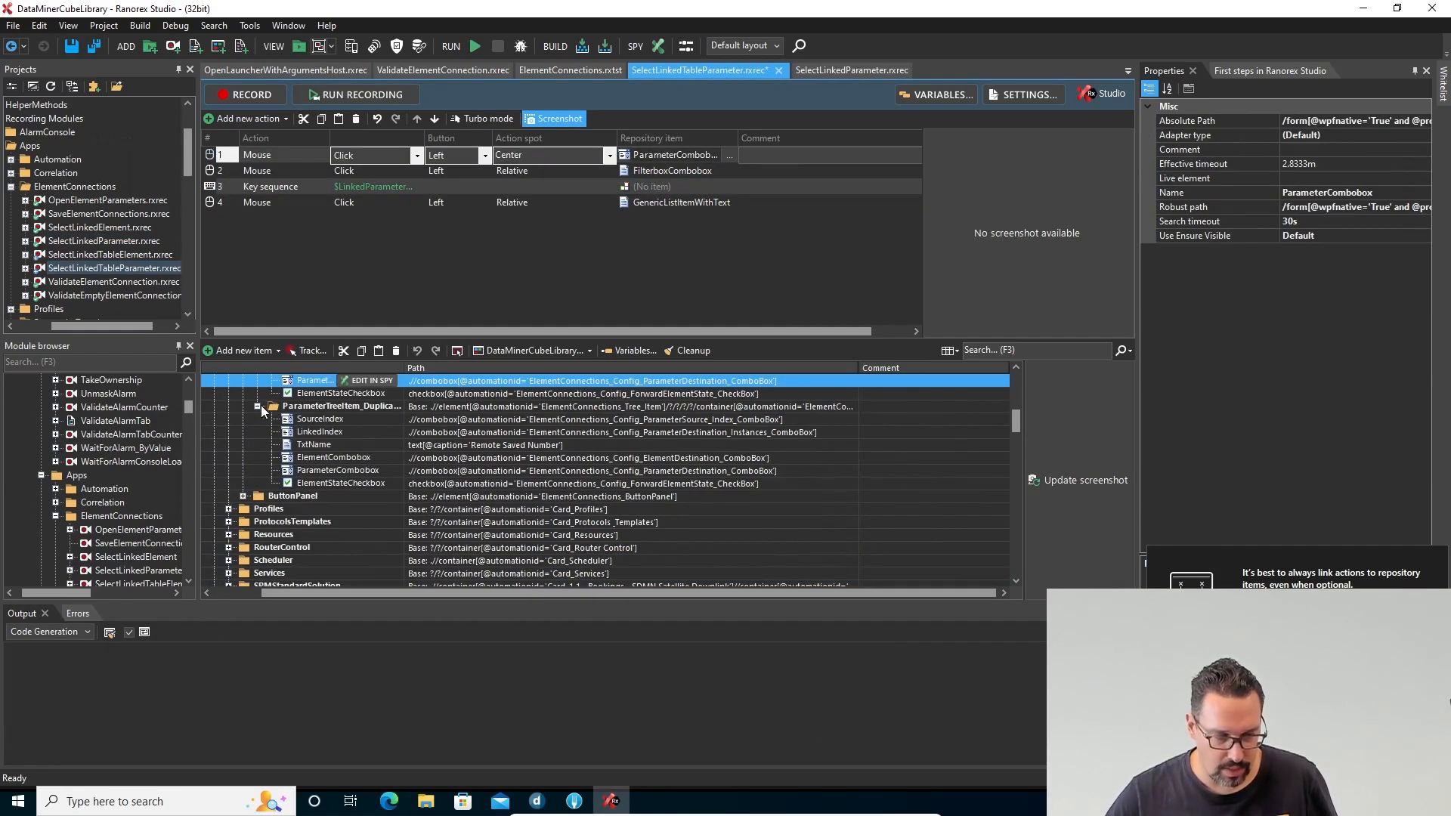
{"action": "left_click", "coordinate": [355, 472]}
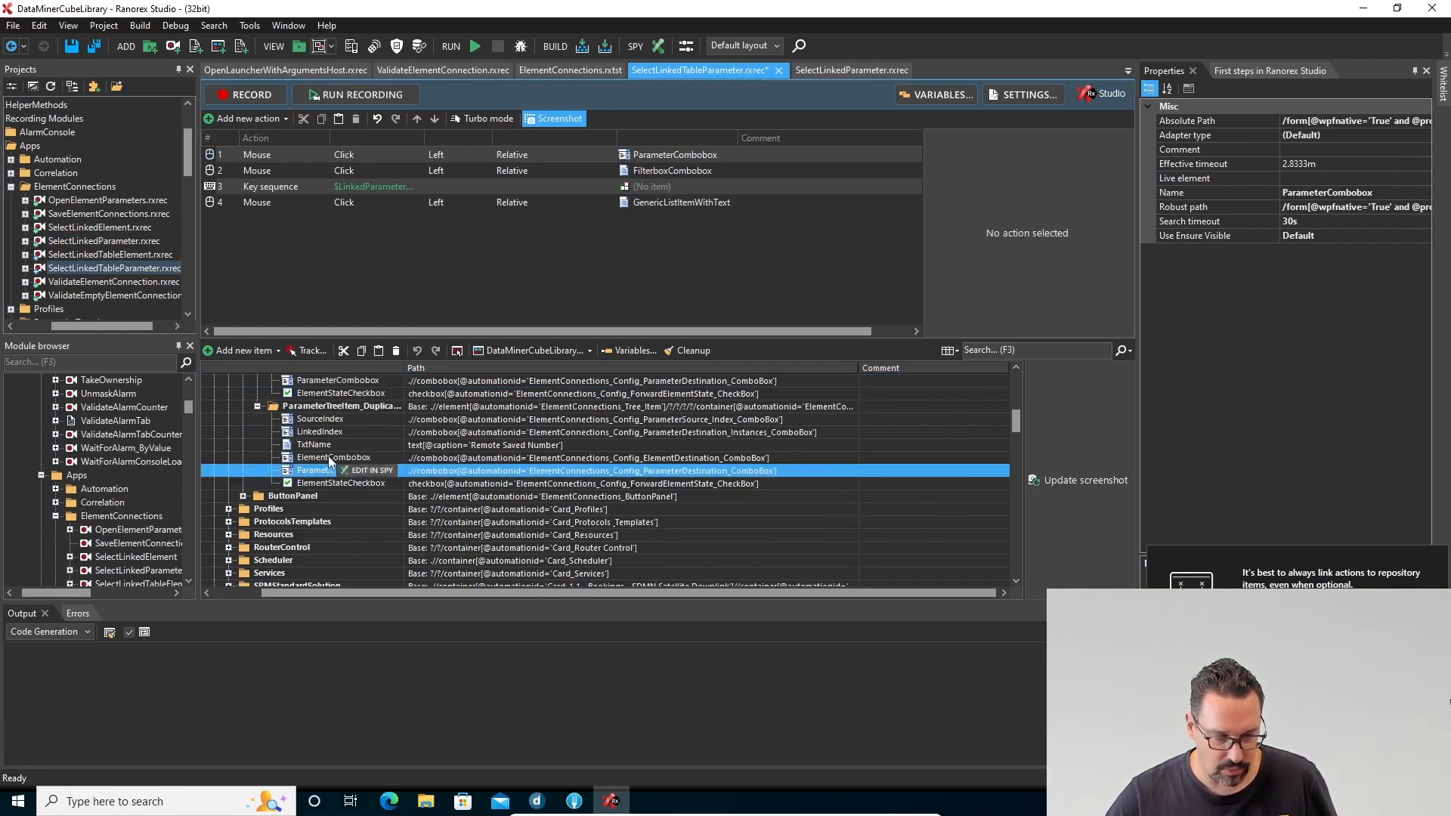
{"action": "left_click_drag", "start_coordinate": [310, 473], "coordinate": [709, 159]}
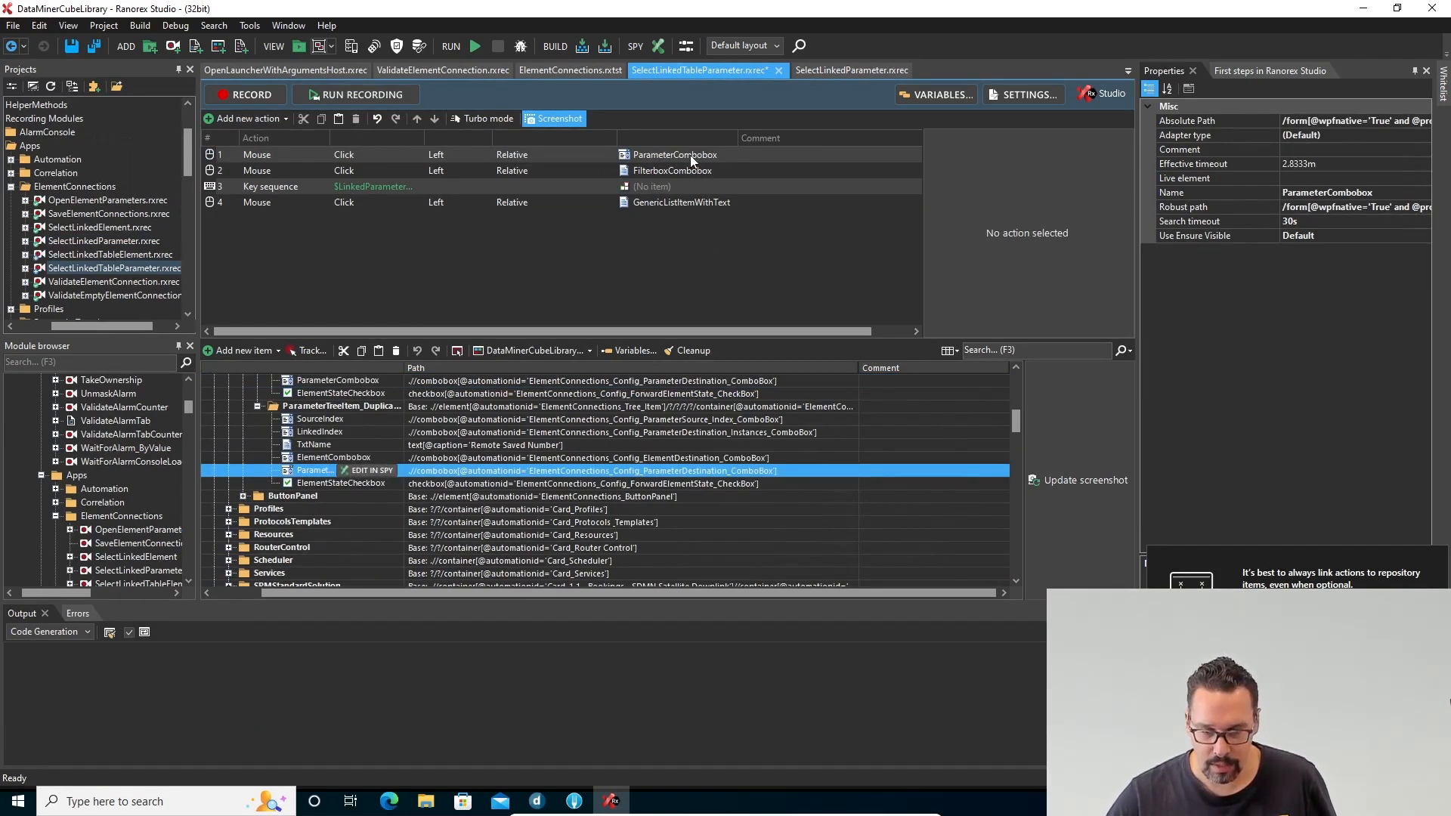
{"action": "left_click", "coordinate": [654, 288]}
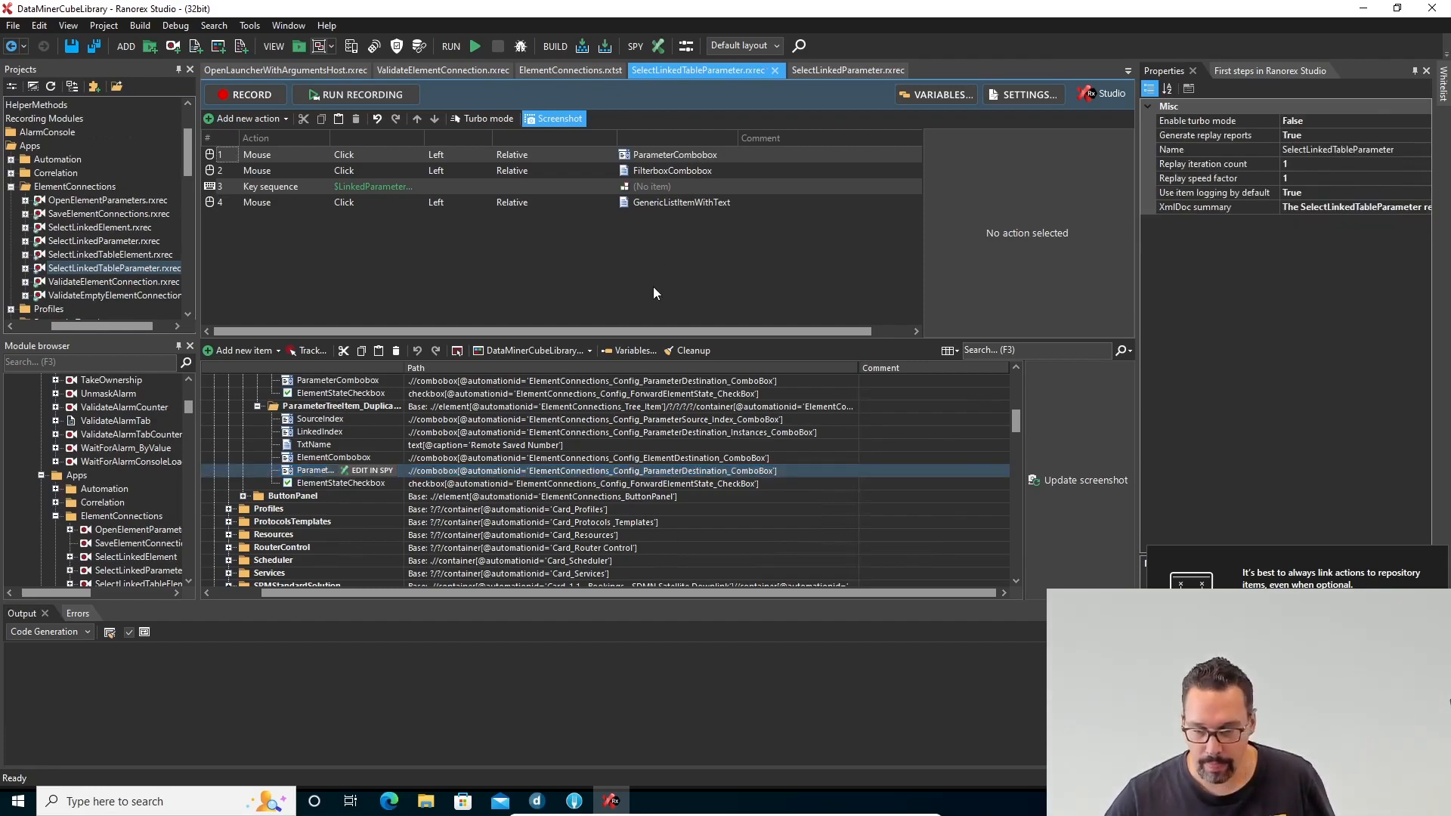
{"action": "key", "text": "ctrl+s"}
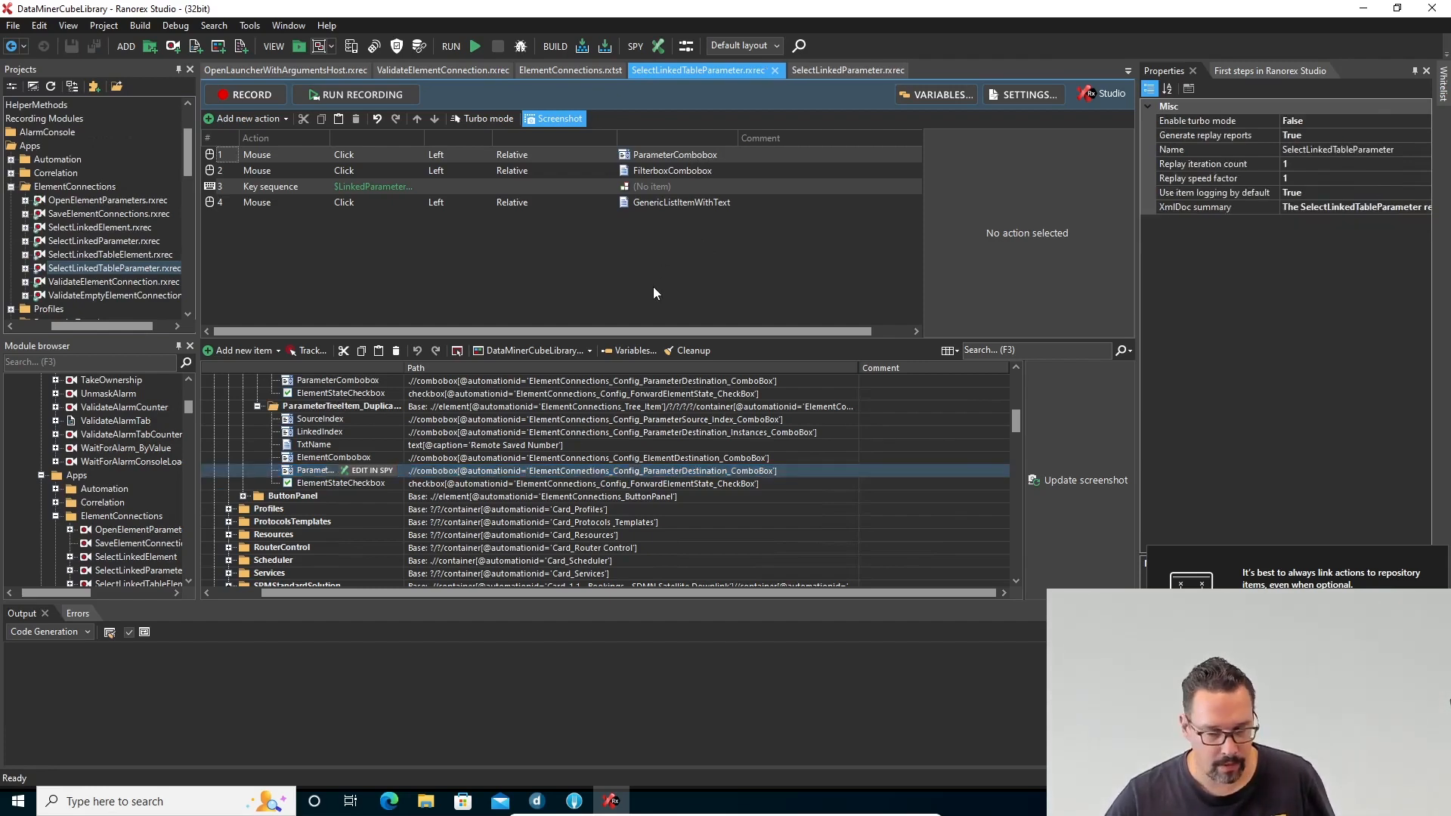
Step: Check the repository item linked to the first action, and close the SelectLinkedTableParameter and SelectLinkedParameter recordings
{"action": "left_click", "coordinate": [646, 170]}
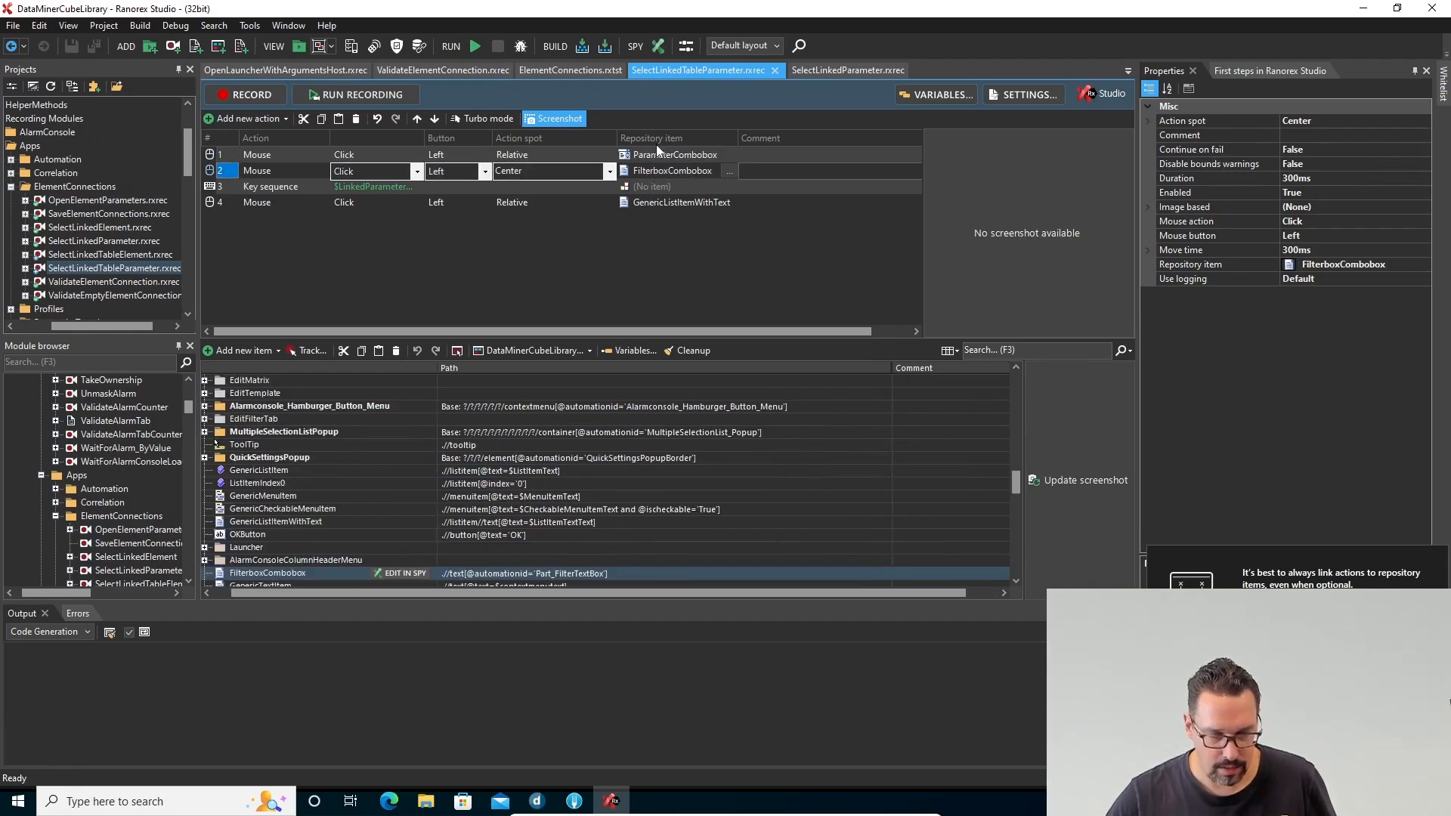
{"action": "left_click", "coordinate": [652, 154]}
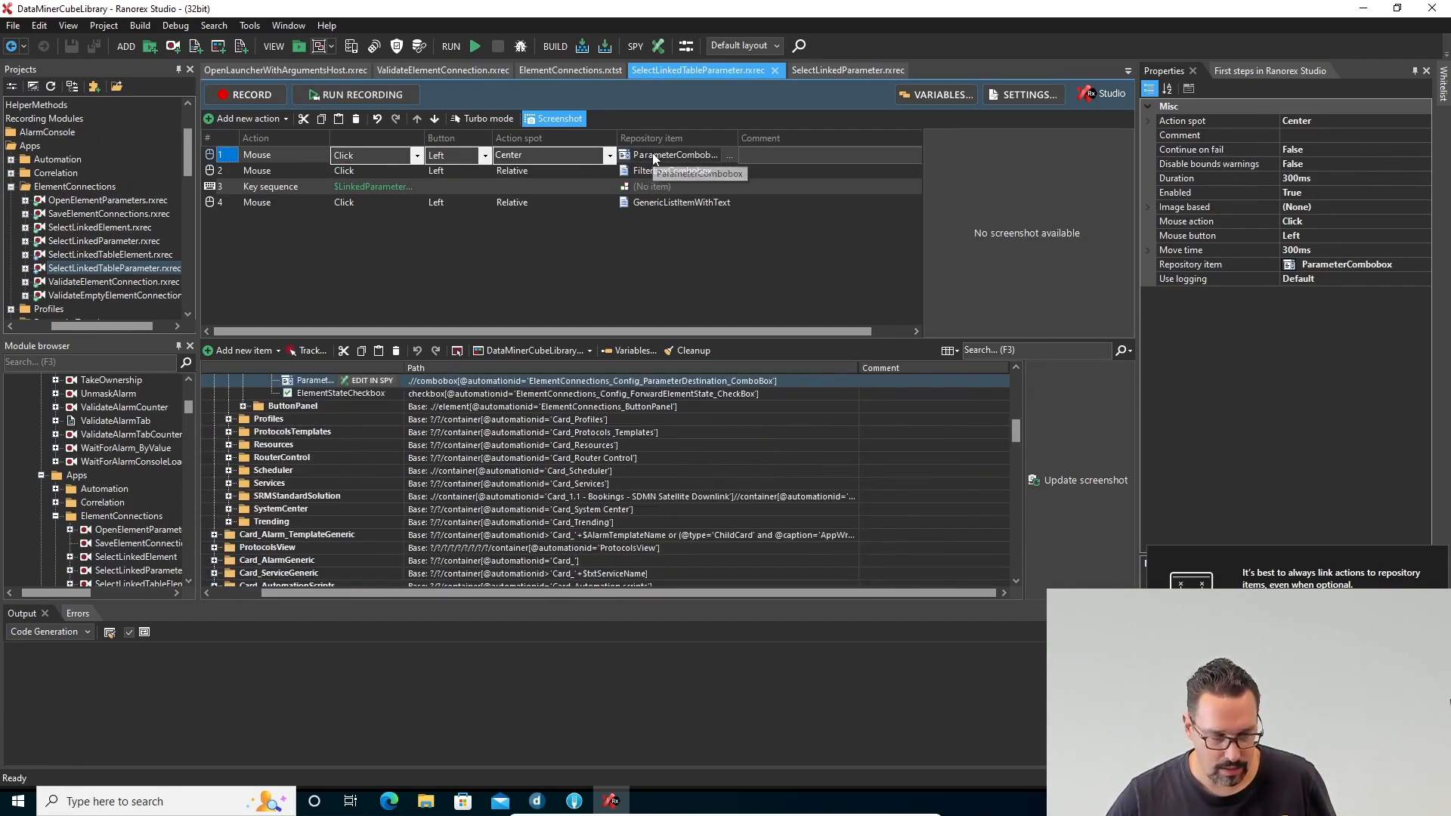
{"action": "left_click", "coordinate": [619, 269]}
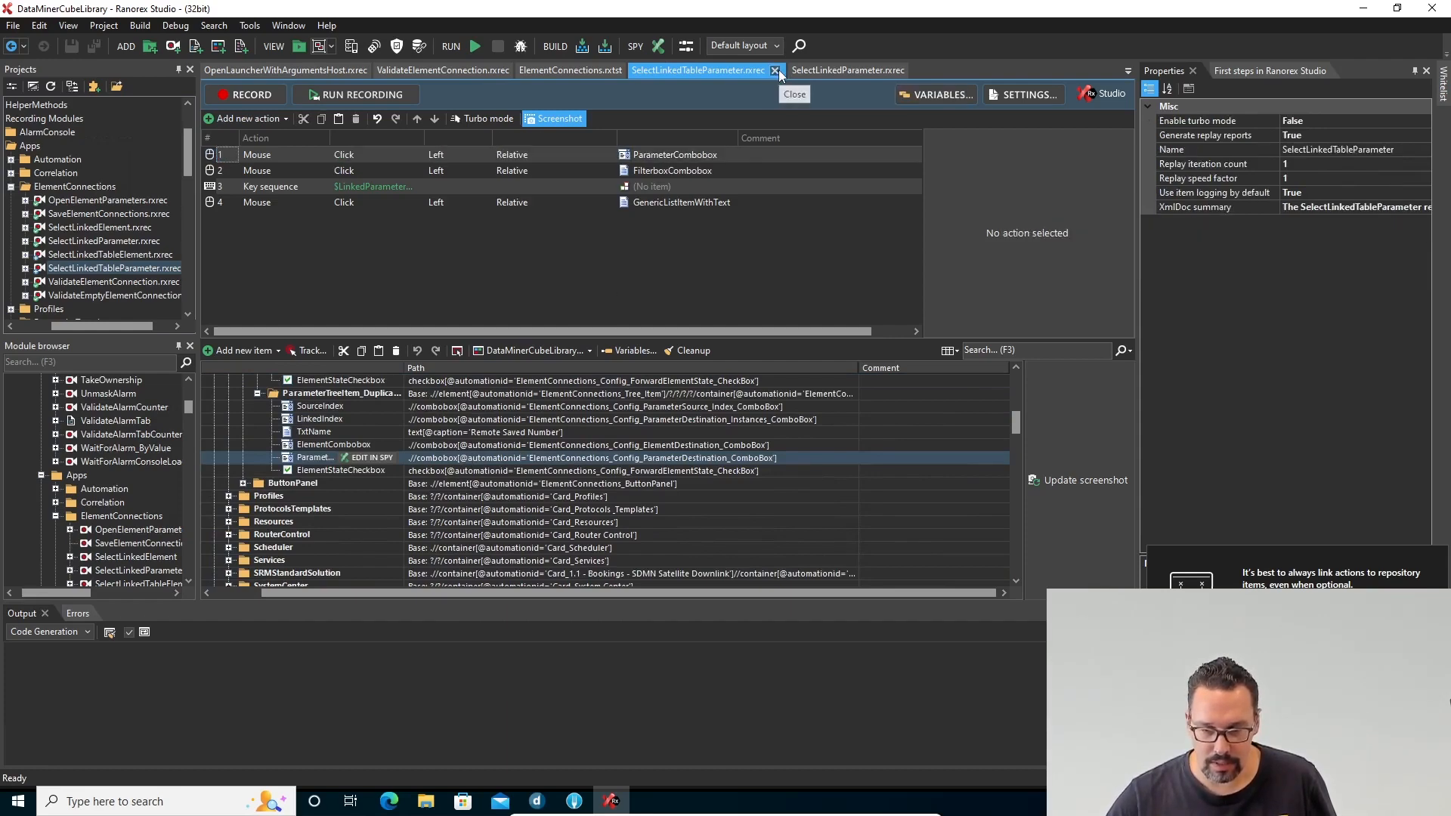
{"action": "left_click", "coordinate": [776, 70]}
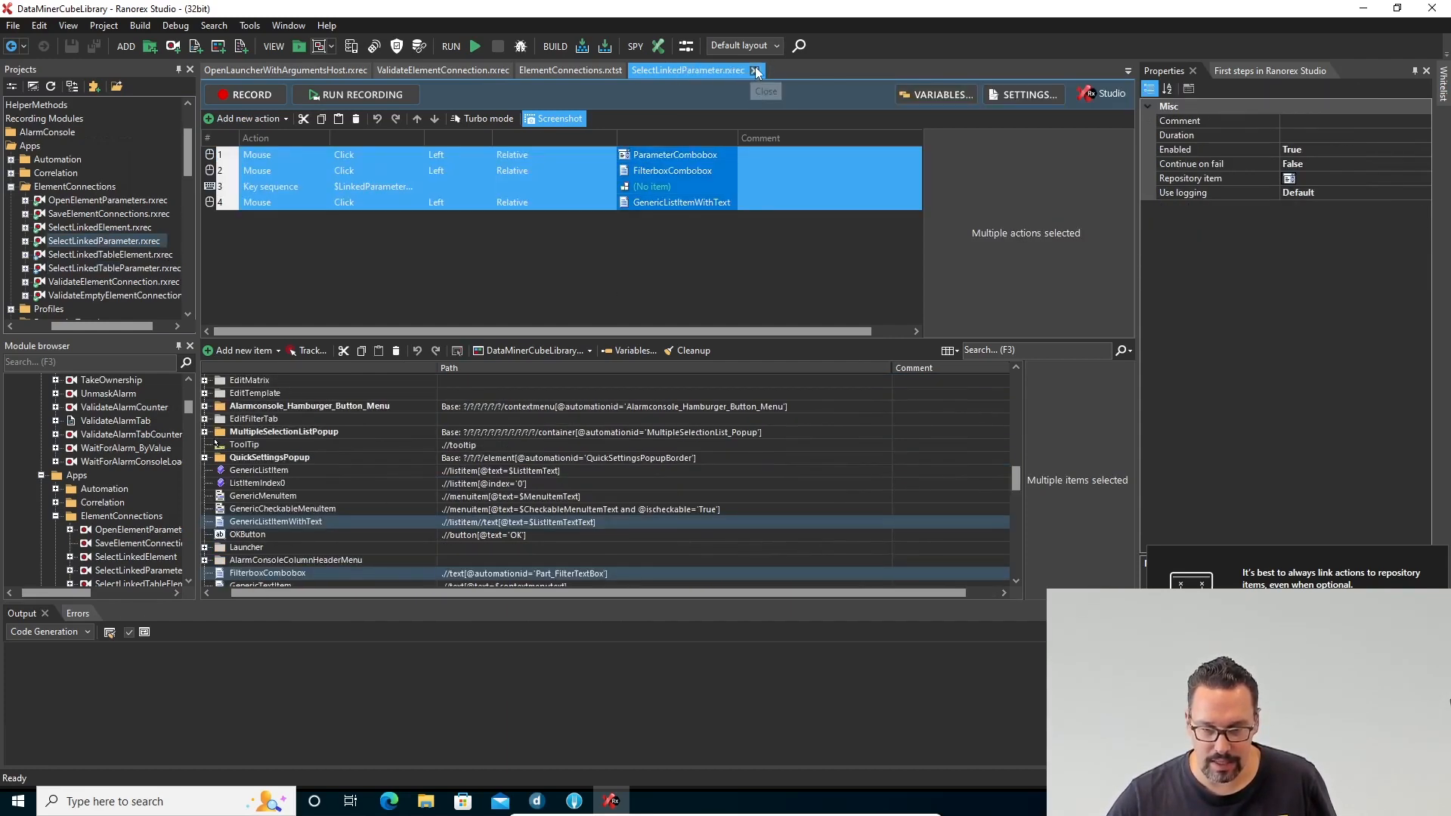
{"action": "left_click", "coordinate": [756, 70]}
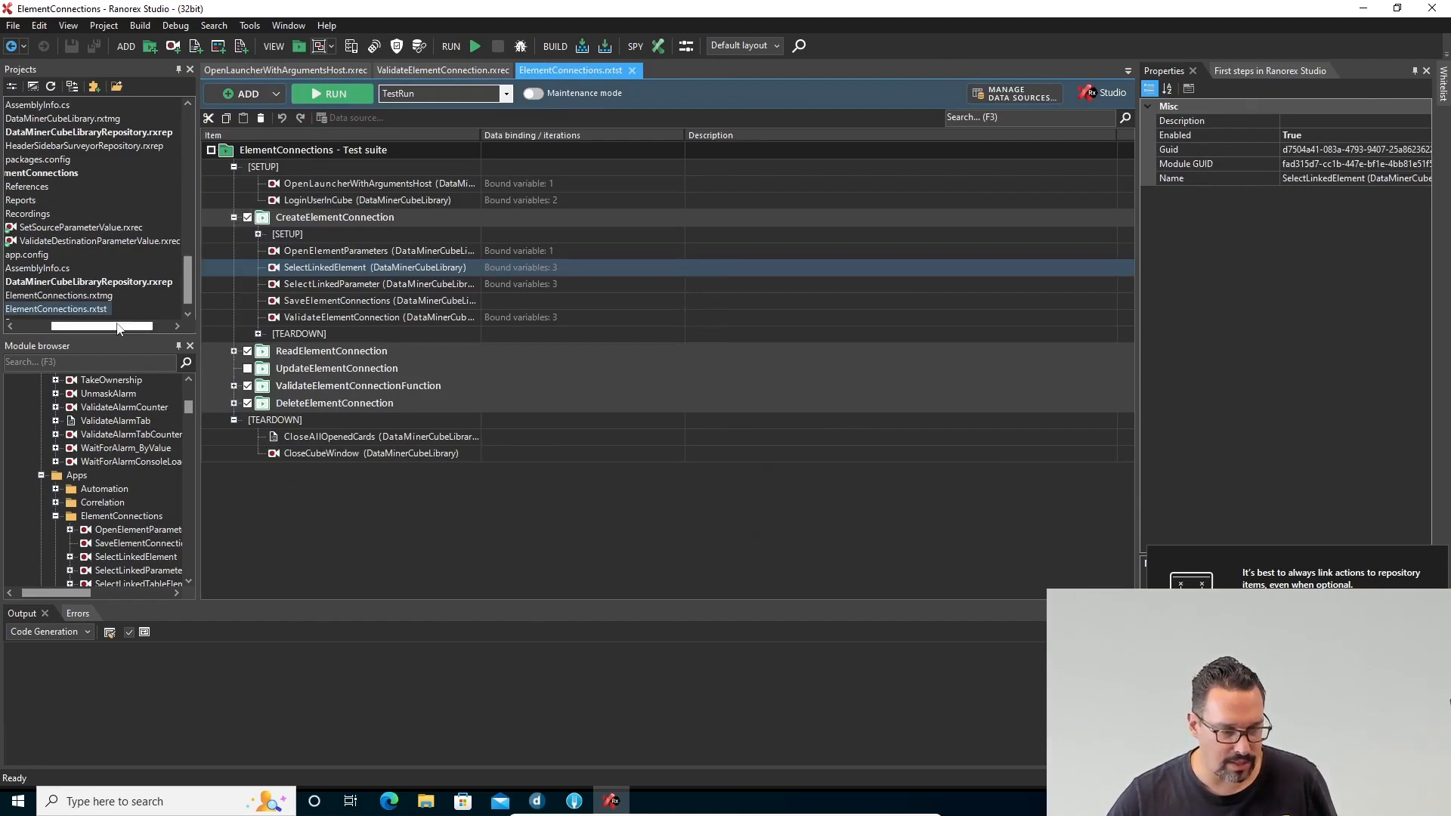
Step: Add a new recording module named SelectSourceInstance to the ElementConnections folder of the DataMinerCubeLibrary project
{"action": "left_click_drag", "start_coordinate": [117, 327], "coordinate": [83, 326]}
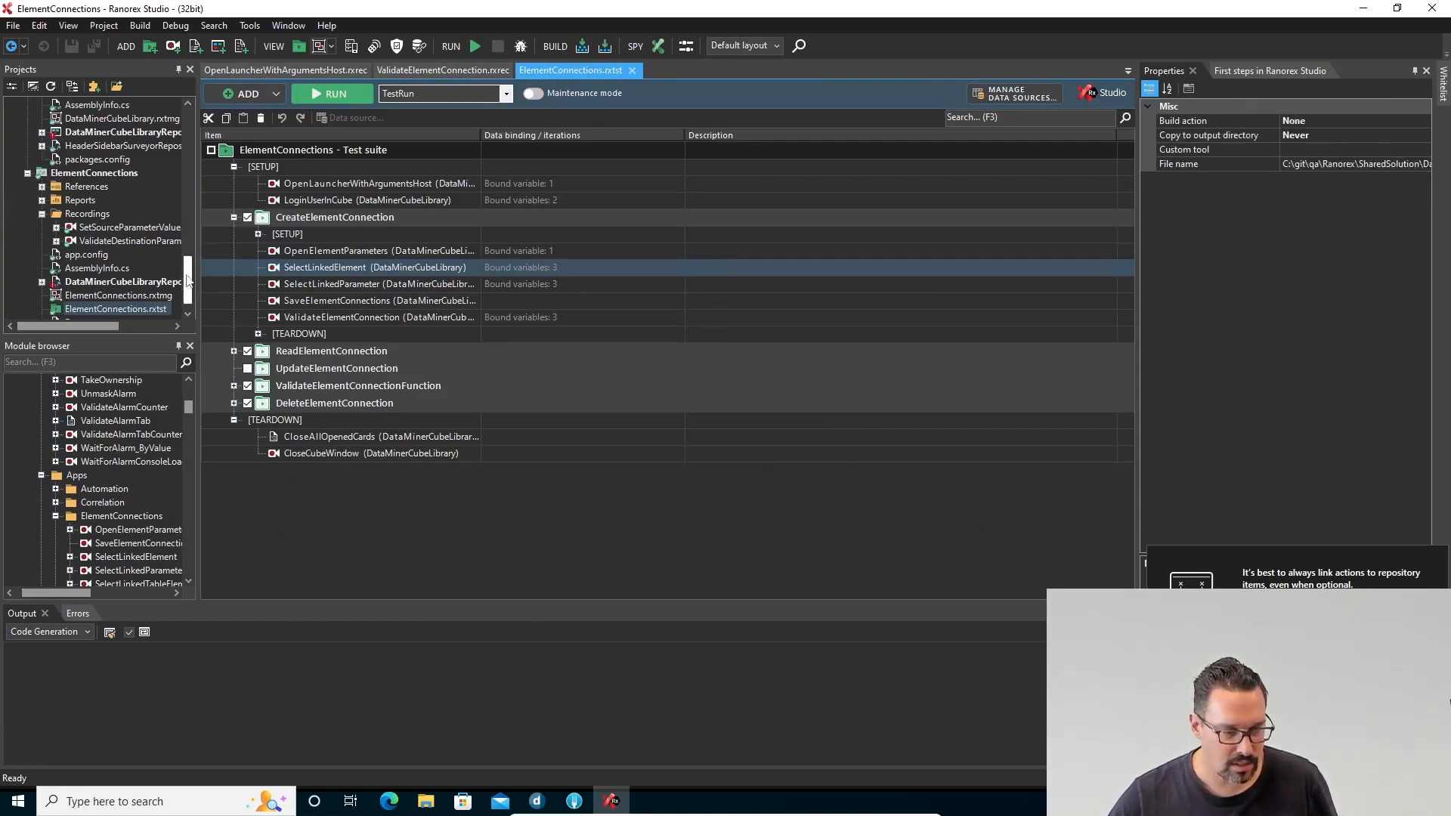
{"action": "left_click_drag", "start_coordinate": [187, 276], "coordinate": [189, 145]}
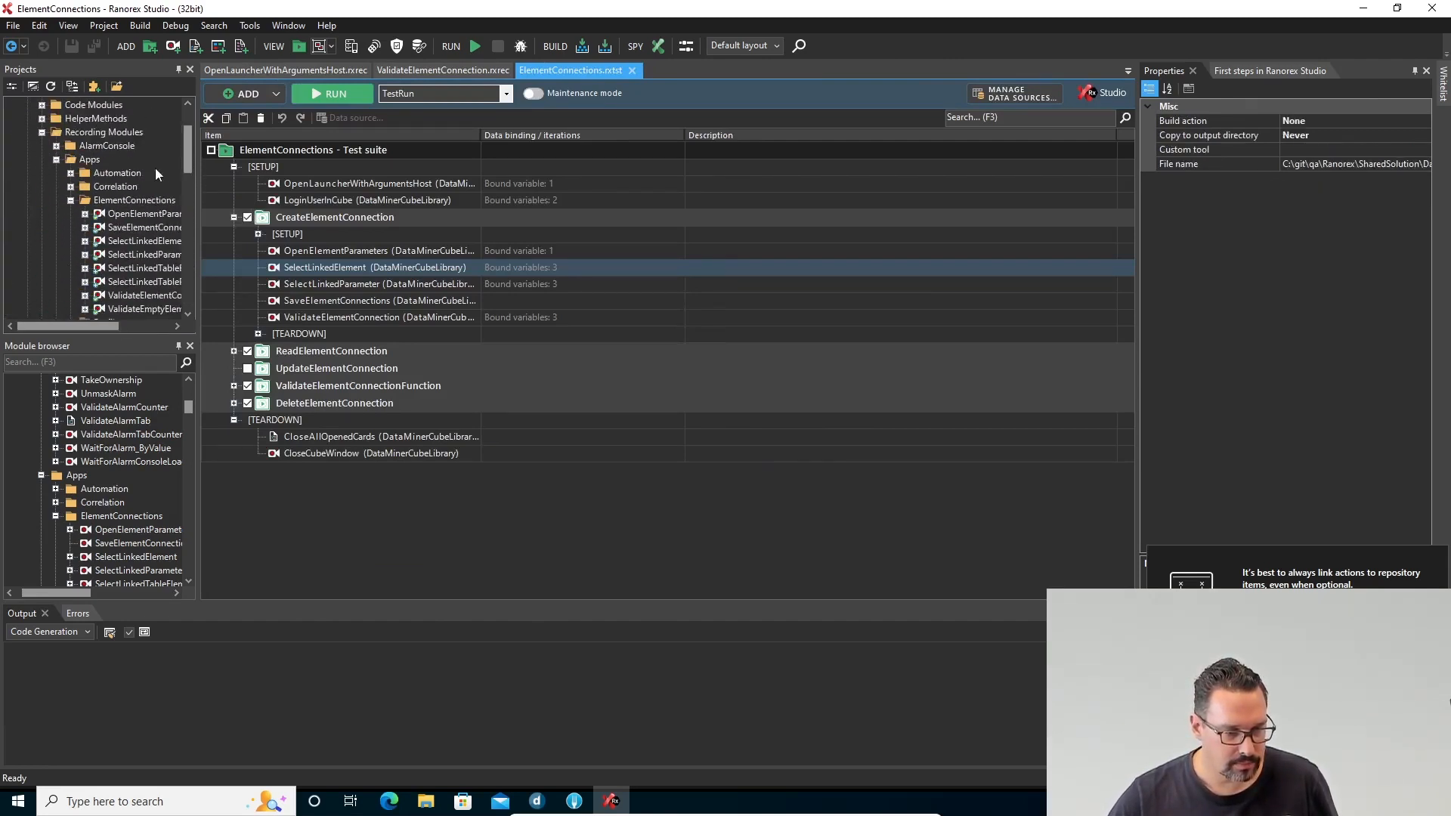
{"action": "right_click", "coordinate": [95, 198]}
{"action": "mouse_move", "coordinate": [185, 207]}
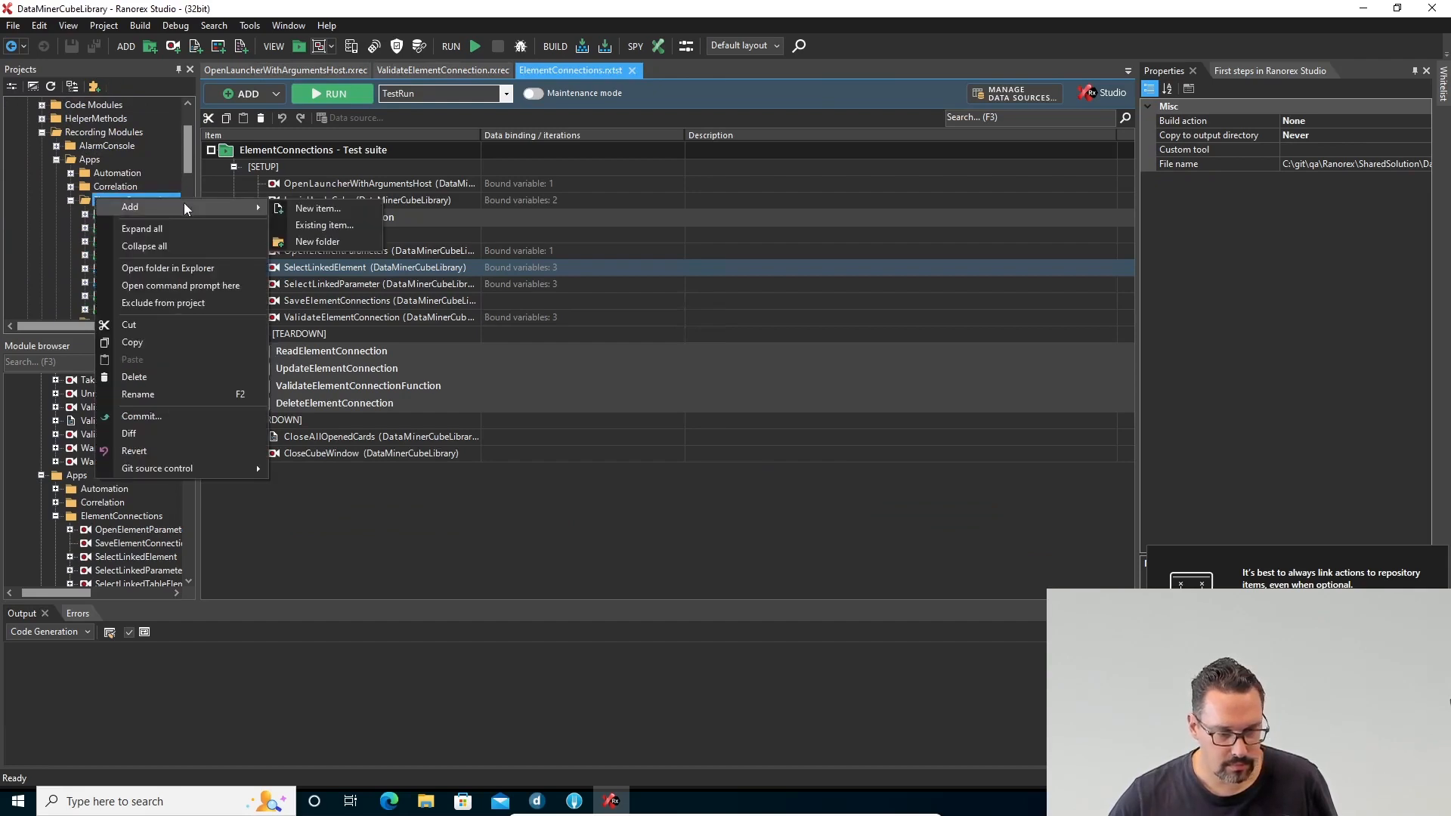
{"action": "left_click", "coordinate": [314, 207]}
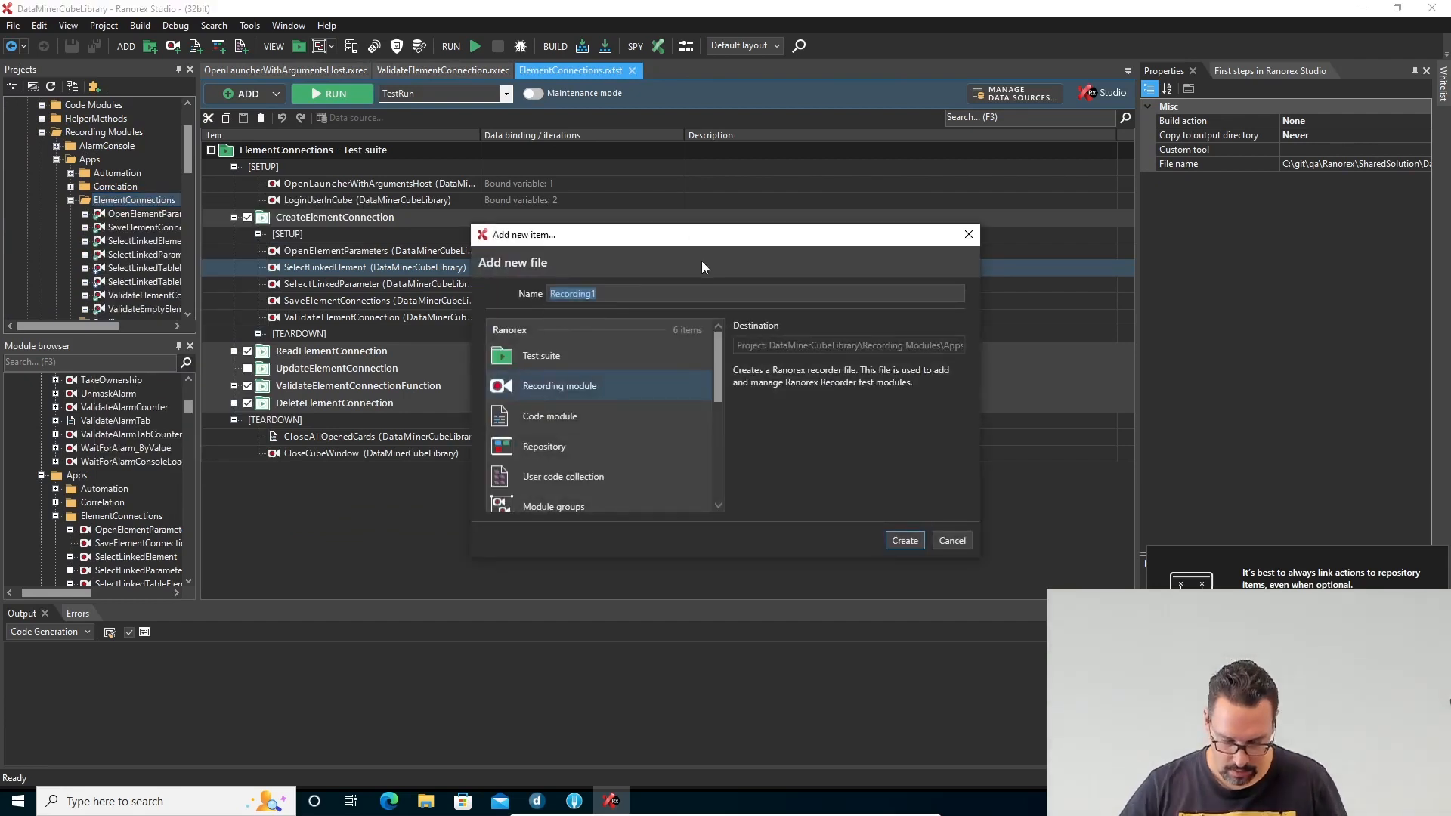
{"action": "type", "text": "Select"}
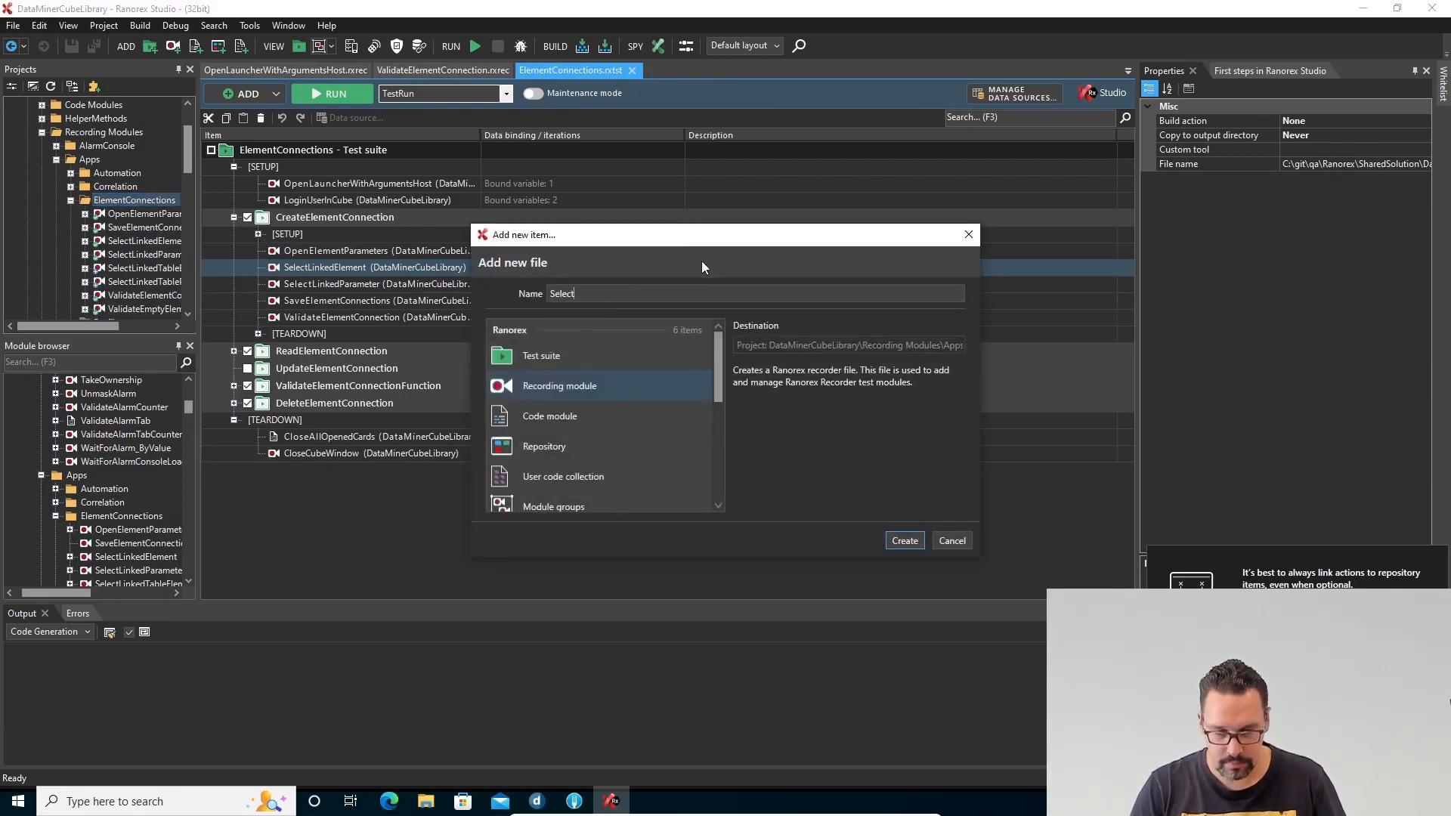
{"action": "type", "text": "Source"}
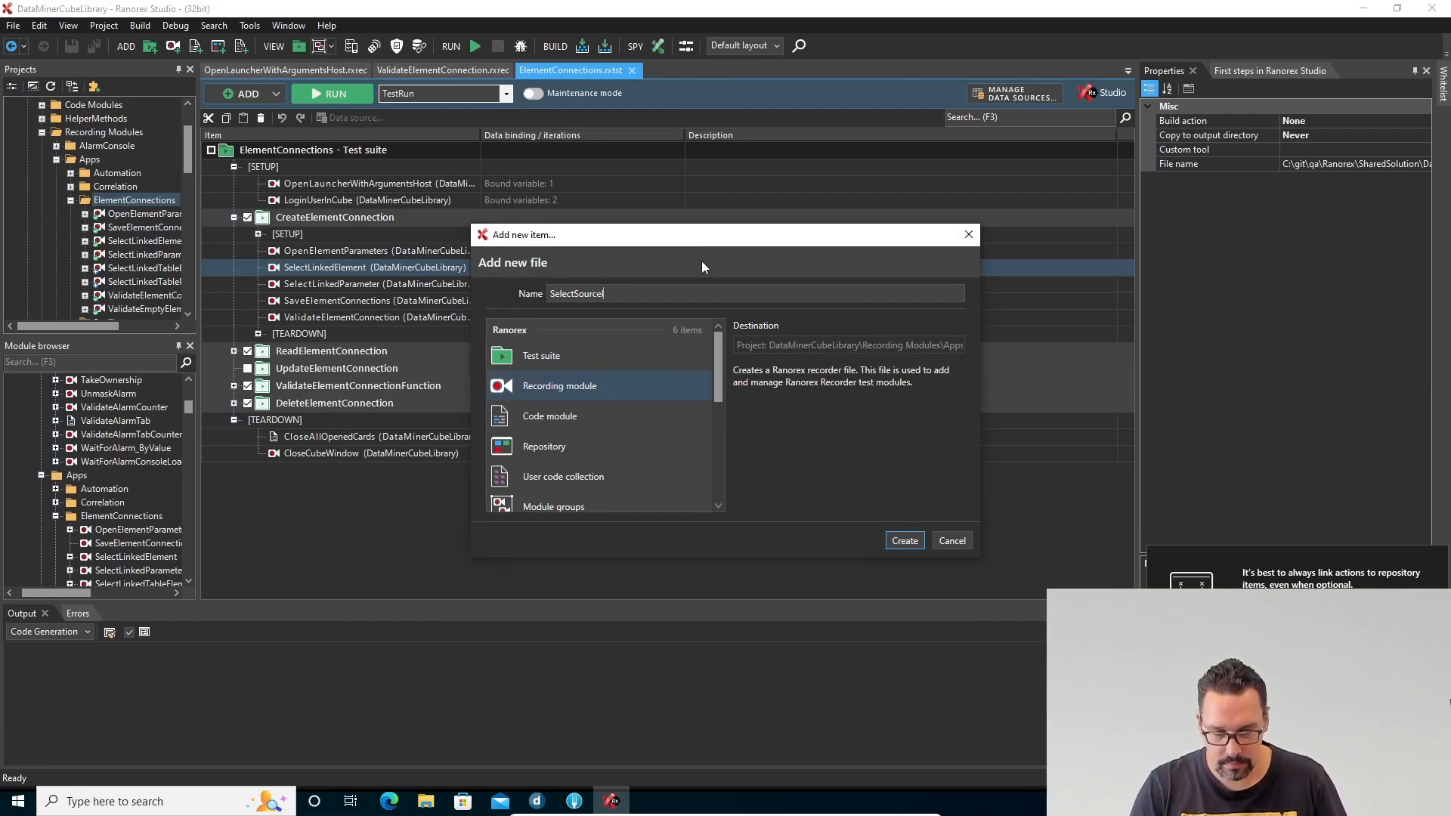
{"action": "type", "text": "Instance"}
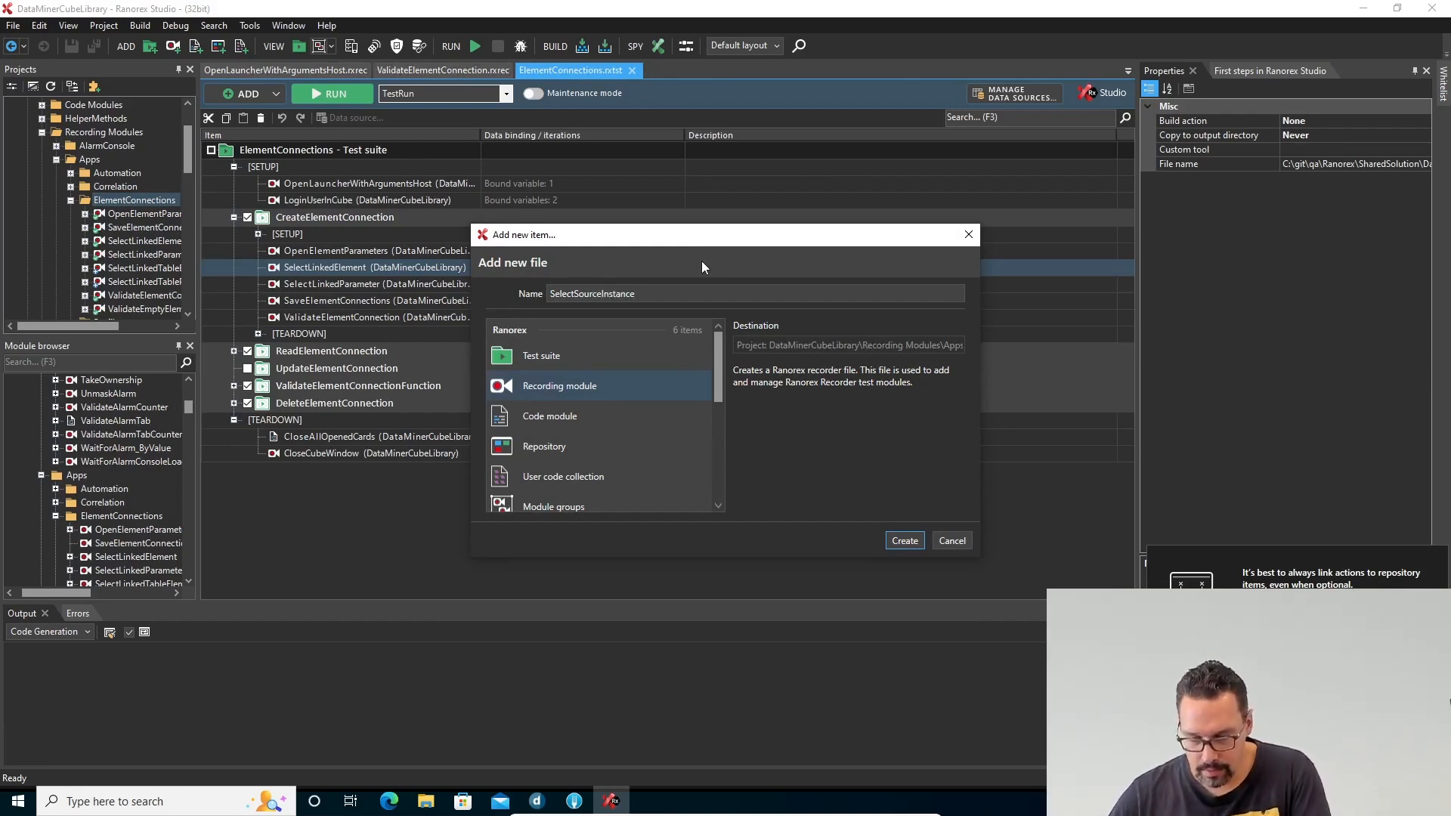
{"action": "left_click", "coordinate": [909, 538]}
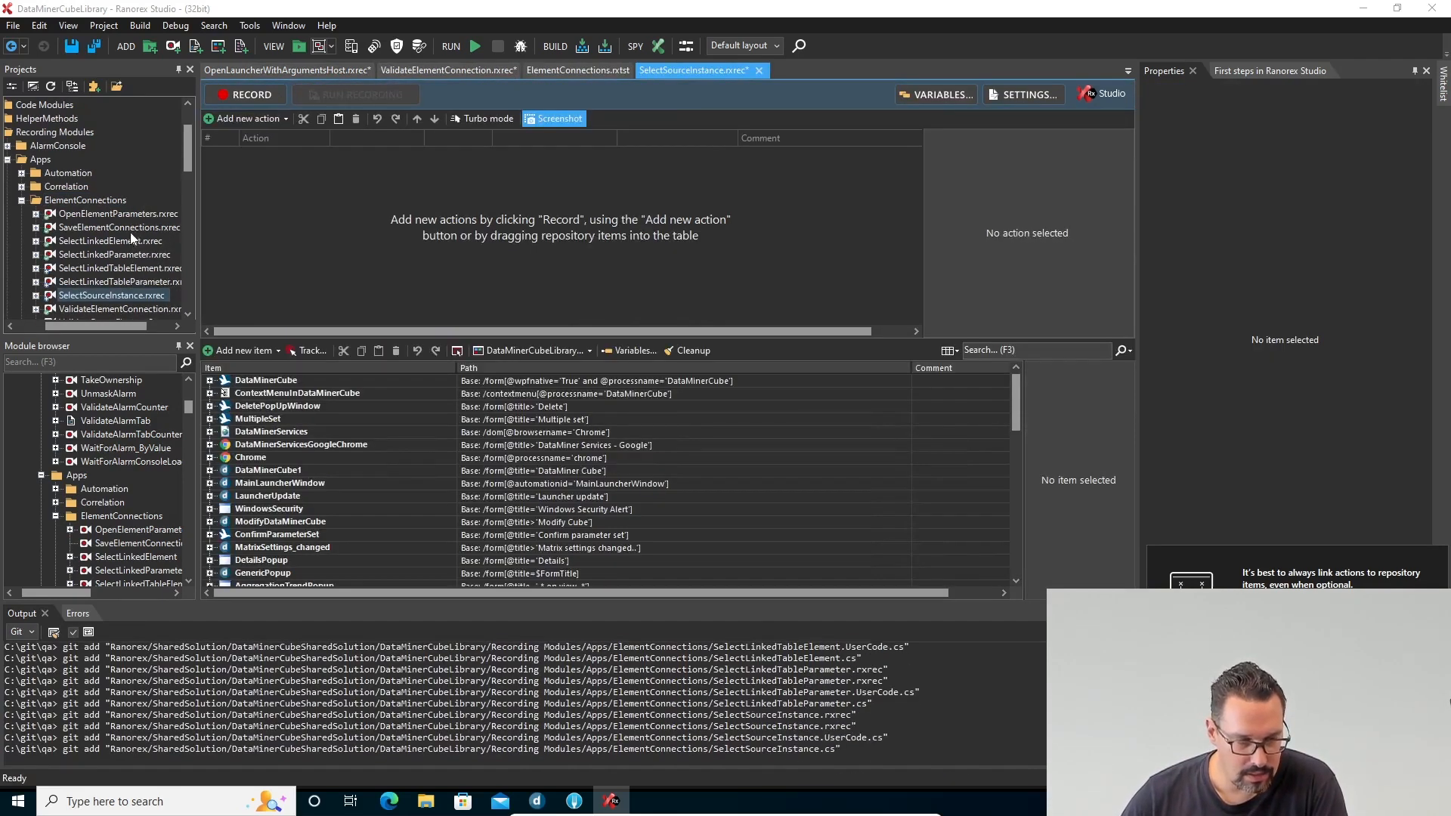
Step: Copy all four actions of the SelectLinkedTableParameter recording into the empty SelectSourceInstance recording
{"action": "left_click", "coordinate": [120, 284]}
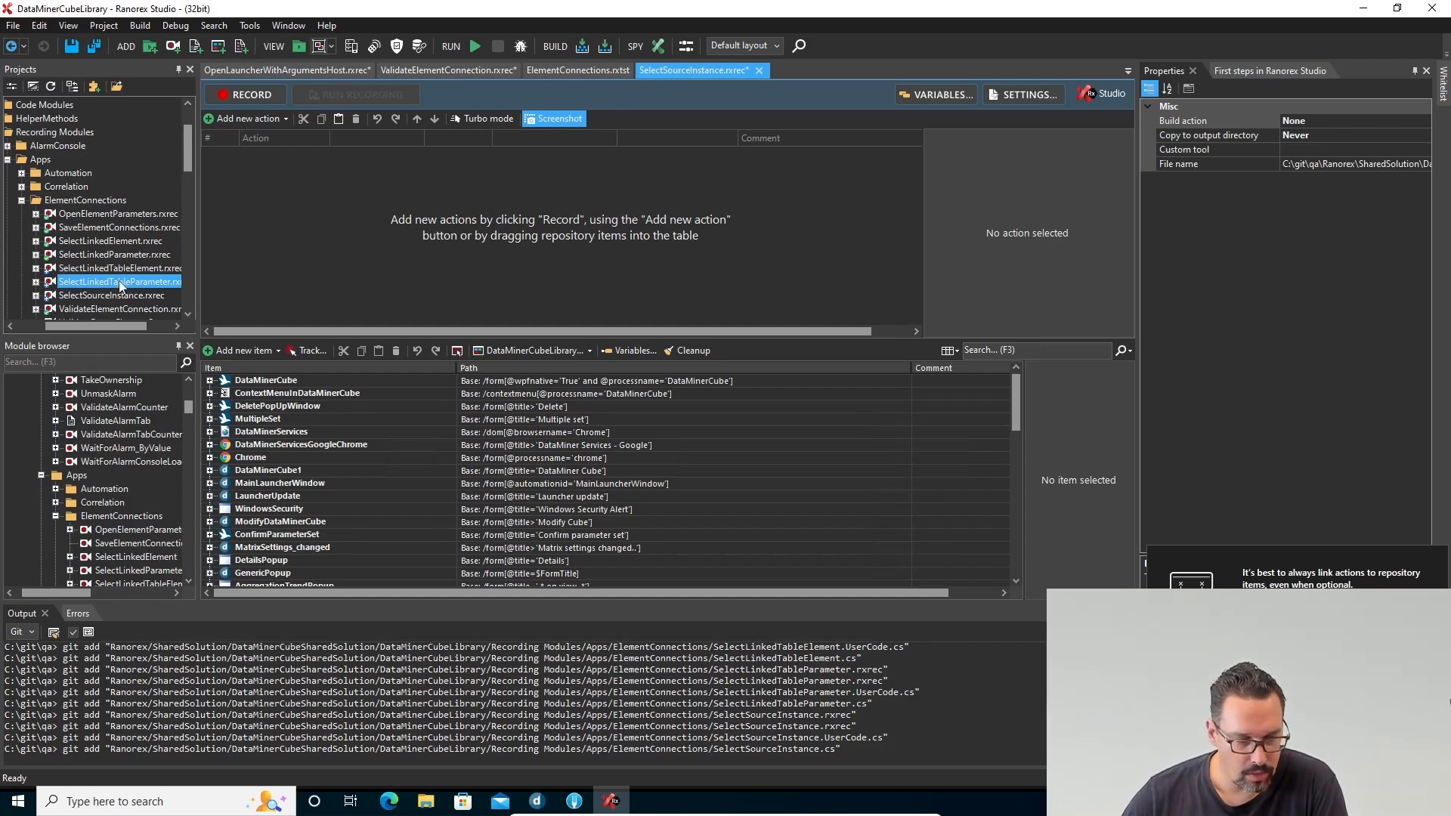
{"action": "double_click", "coordinate": [119, 282]}
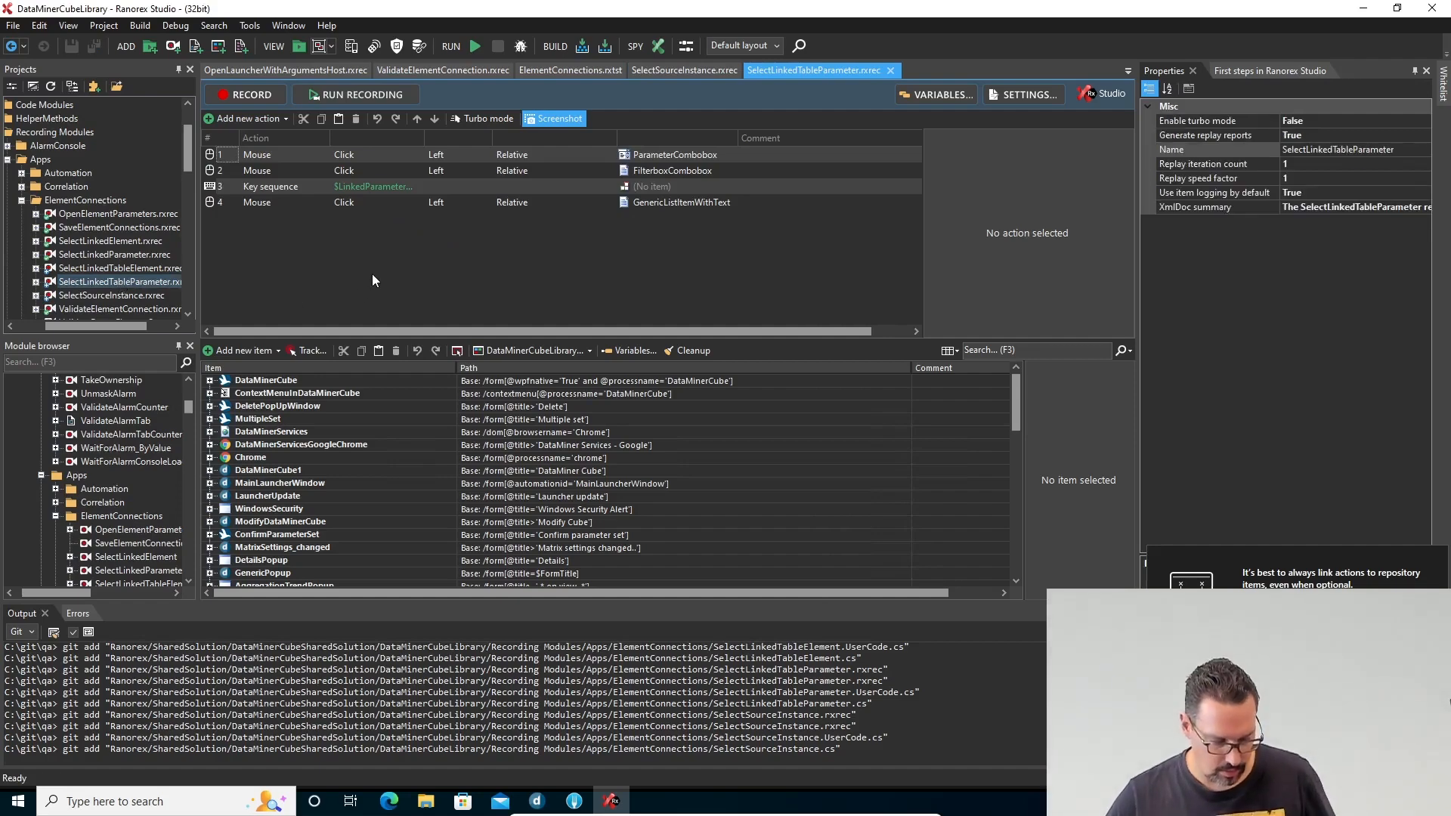
{"action": "key", "text": "ctrl+a"}
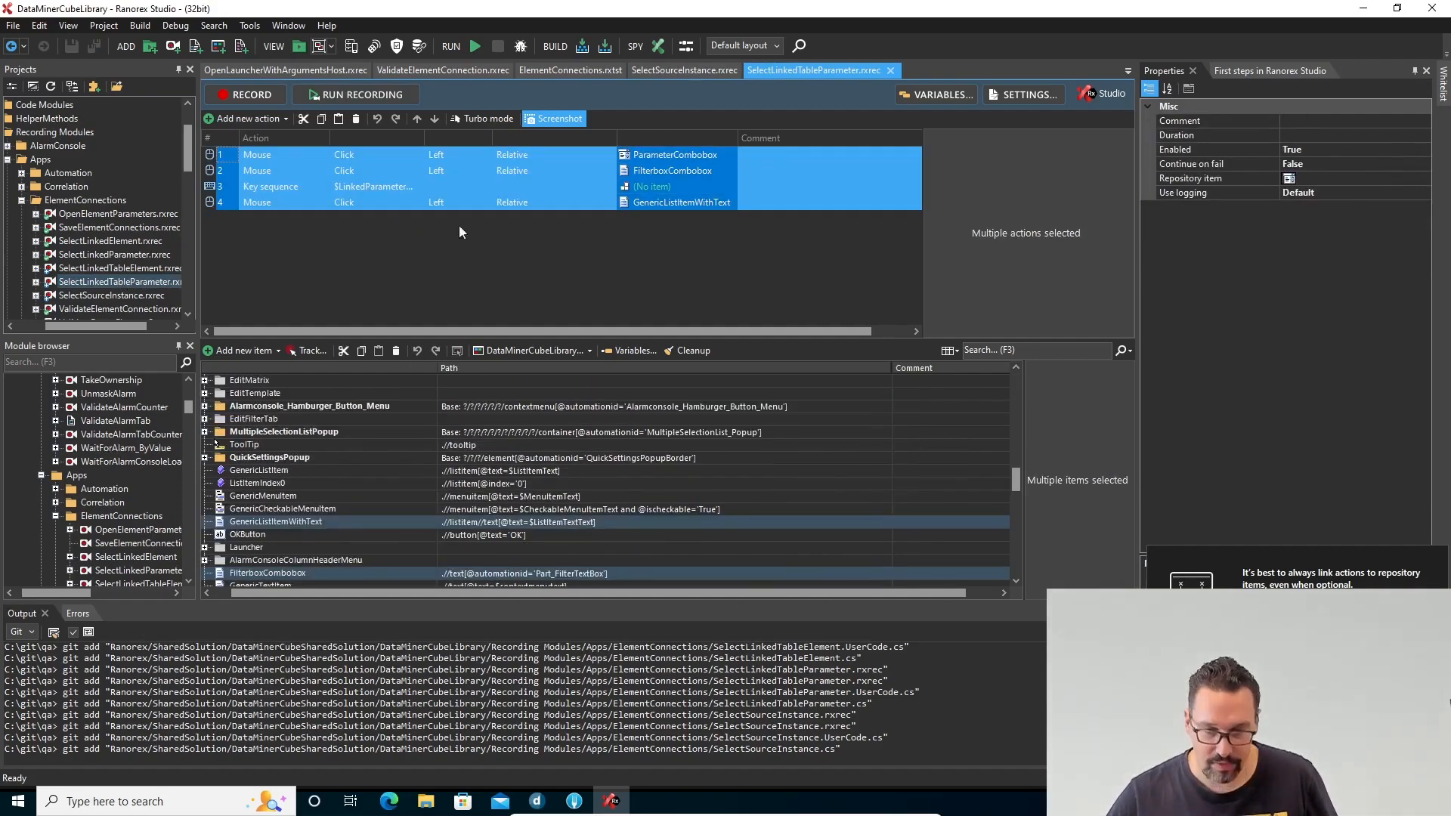
{"action": "left_click", "coordinate": [691, 70]}
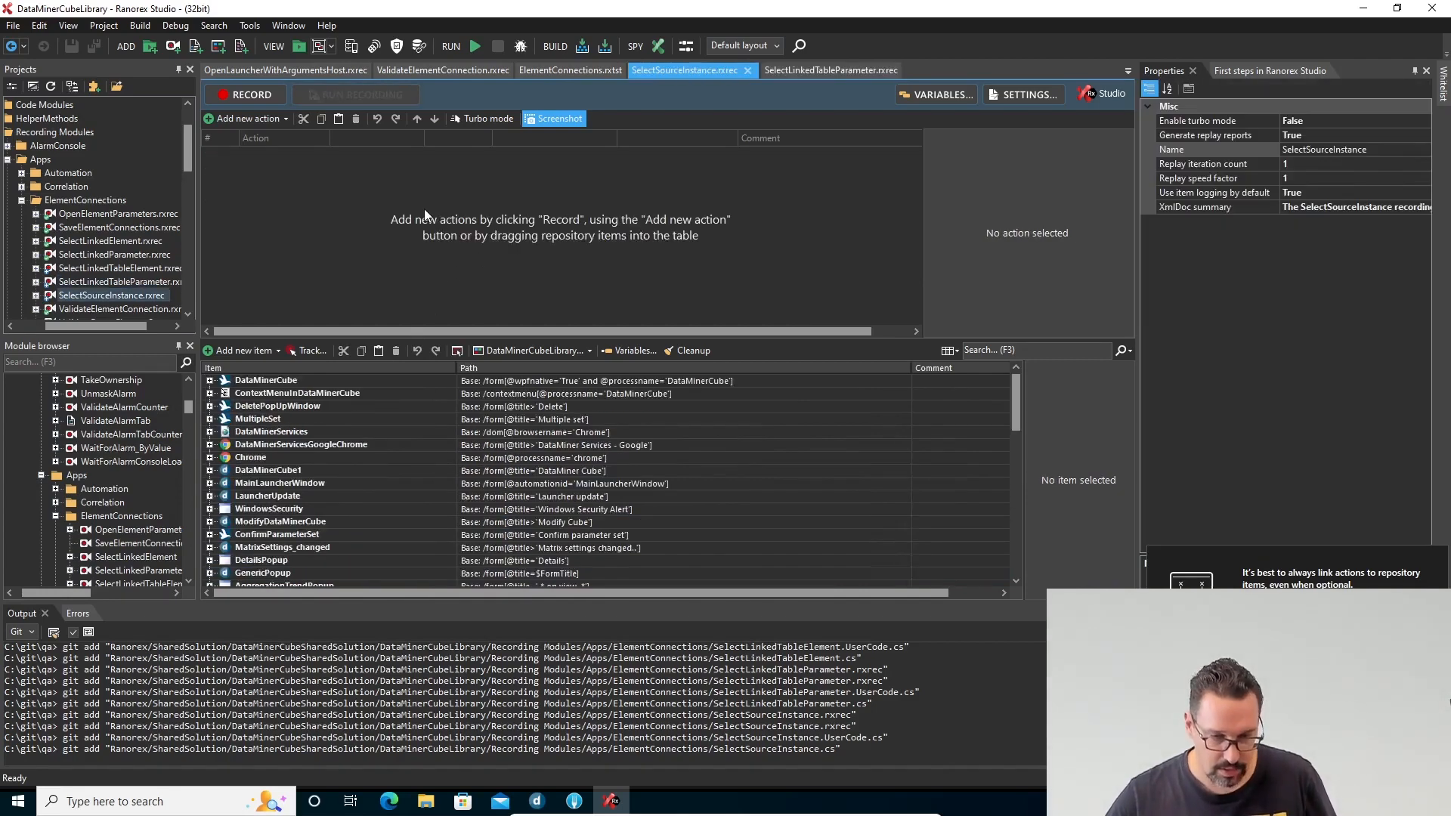
{"action": "key", "text": "ctrl+v"}
{"action": "left_click", "coordinate": [561, 263]}
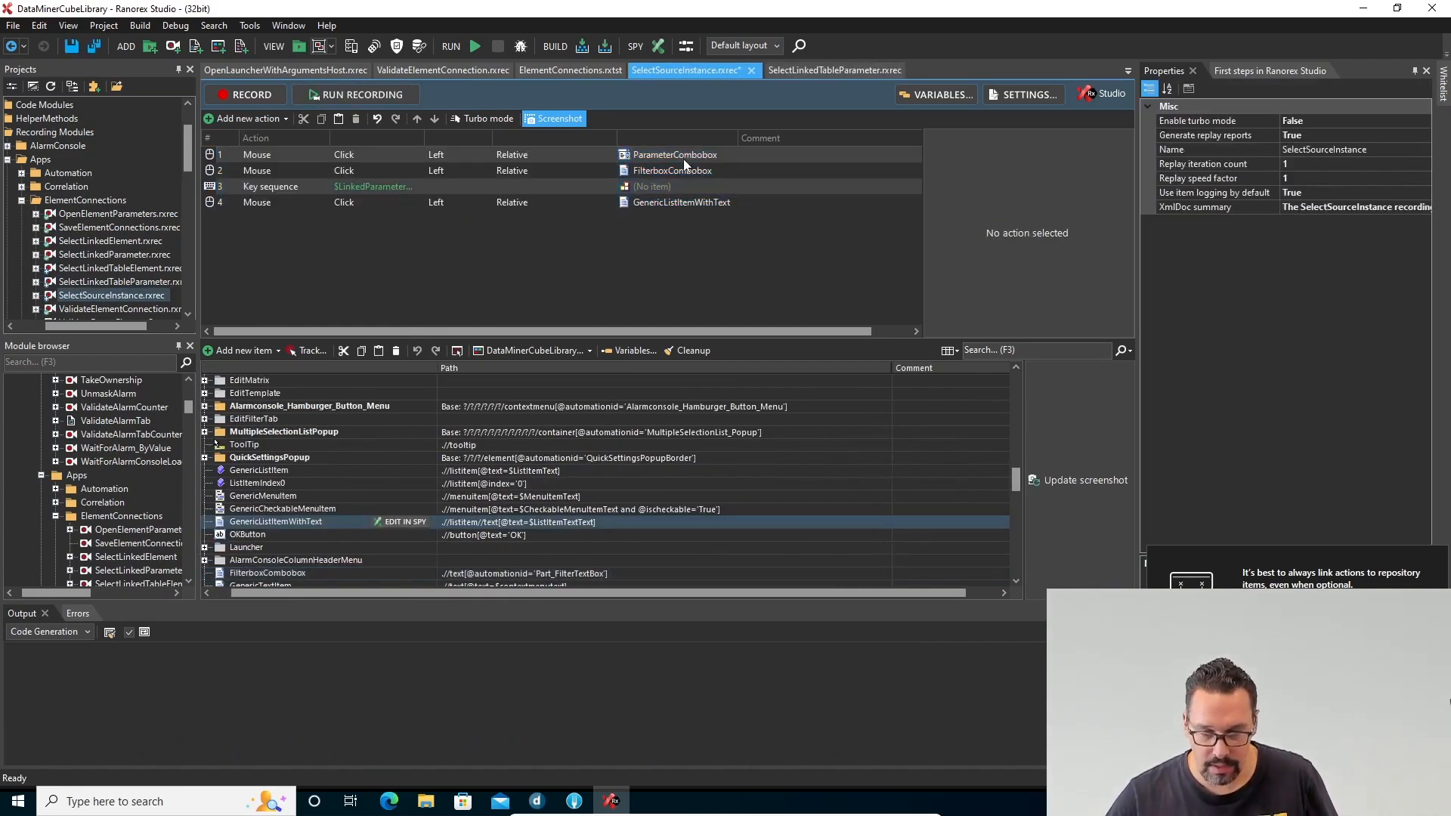
Step: Link the first click action of SelectSourceInstance to the SourceIndex item in the duplicate ParameterTreeItem repository folder
{"action": "left_click", "coordinate": [684, 152]}
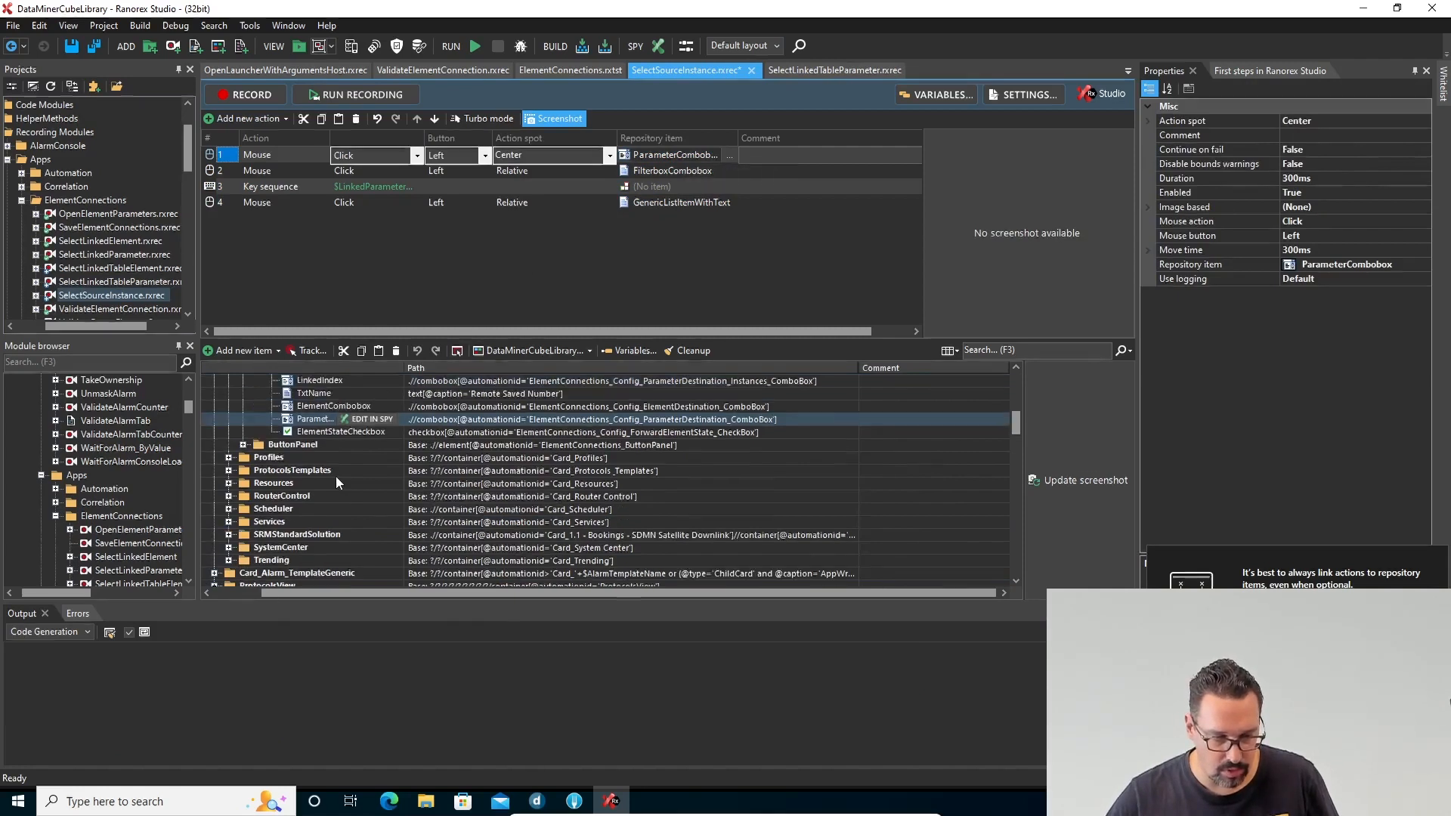
{"action": "scroll", "coordinate": [336, 476], "scroll_direction": "up", "scroll_amount": 1}
{"action": "left_click", "coordinate": [338, 408]}
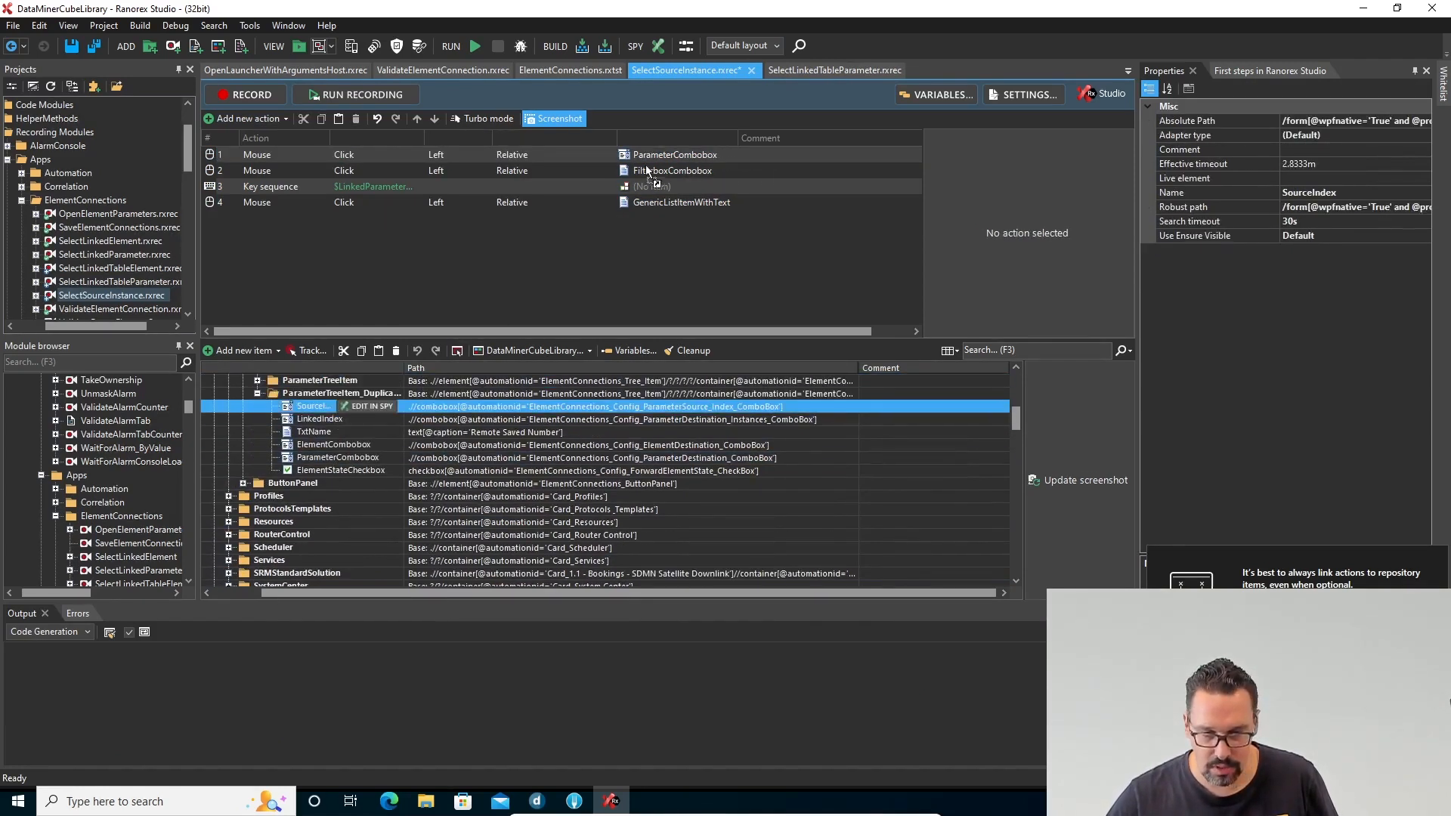
{"action": "left_click_drag", "start_coordinate": [649, 154], "coordinate": [649, 154]}
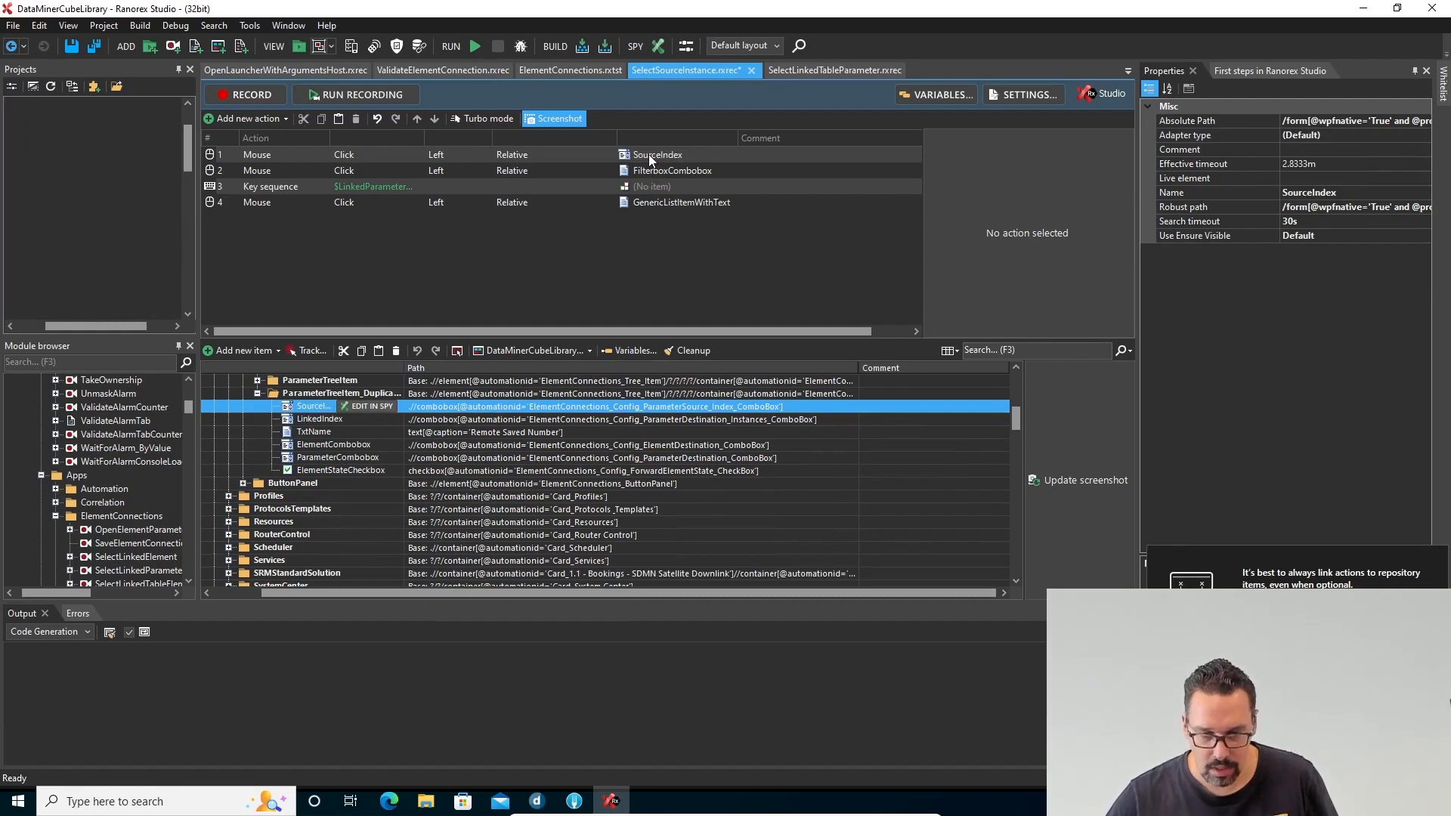
Step: Rename the SourceIndex item in the duplicate ParameterTreeItem repository folder to SourceInstance
{"action": "left_click", "coordinate": [322, 409]}
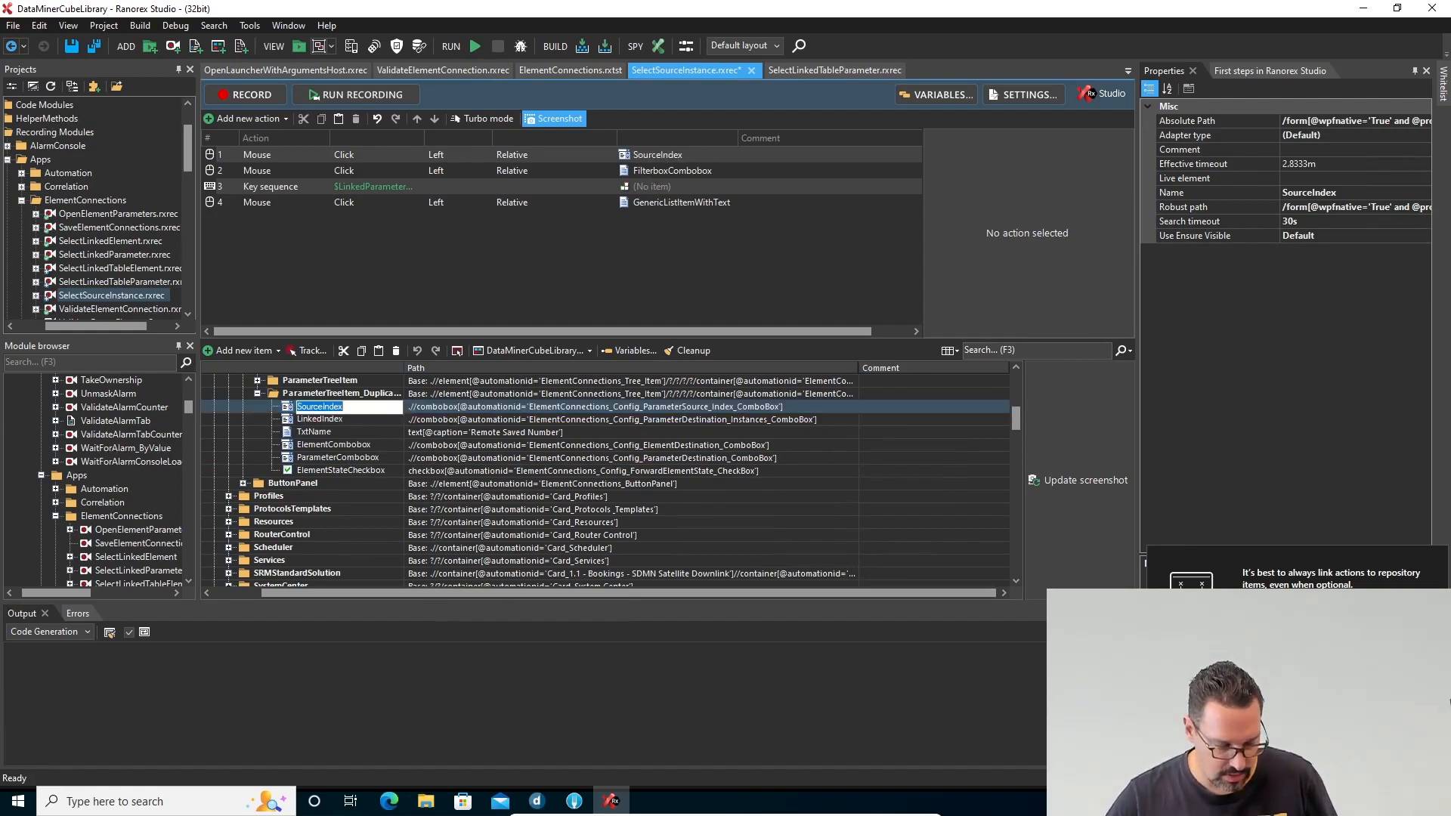
{"action": "left_click", "coordinate": [329, 408]}
{"action": "key", "text": "BackSpace"}
{"action": "key", "text": "BackSpace"}
{"action": "key", "text": "BackSpace"}
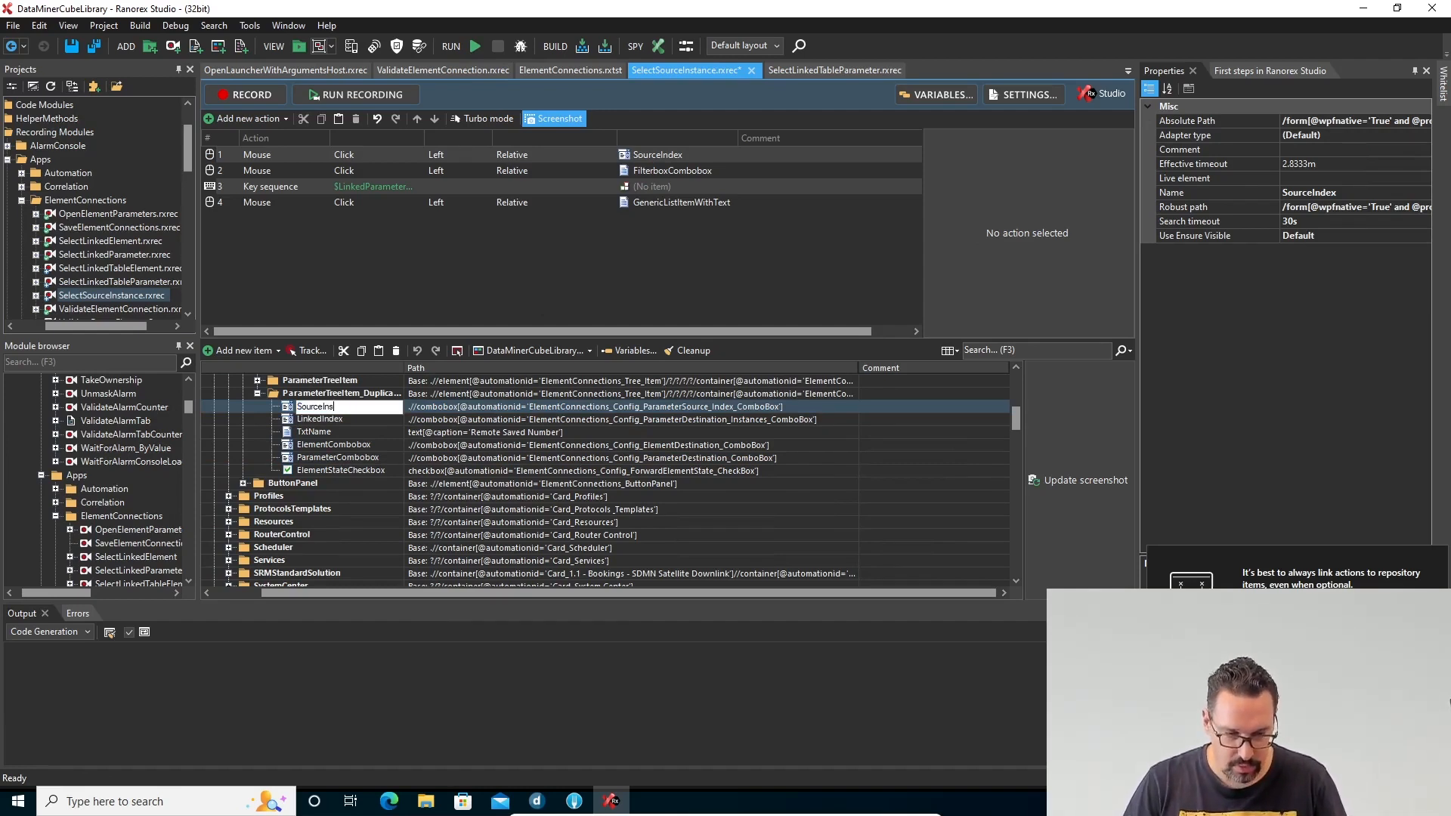
{"action": "type", "text": "stance"}
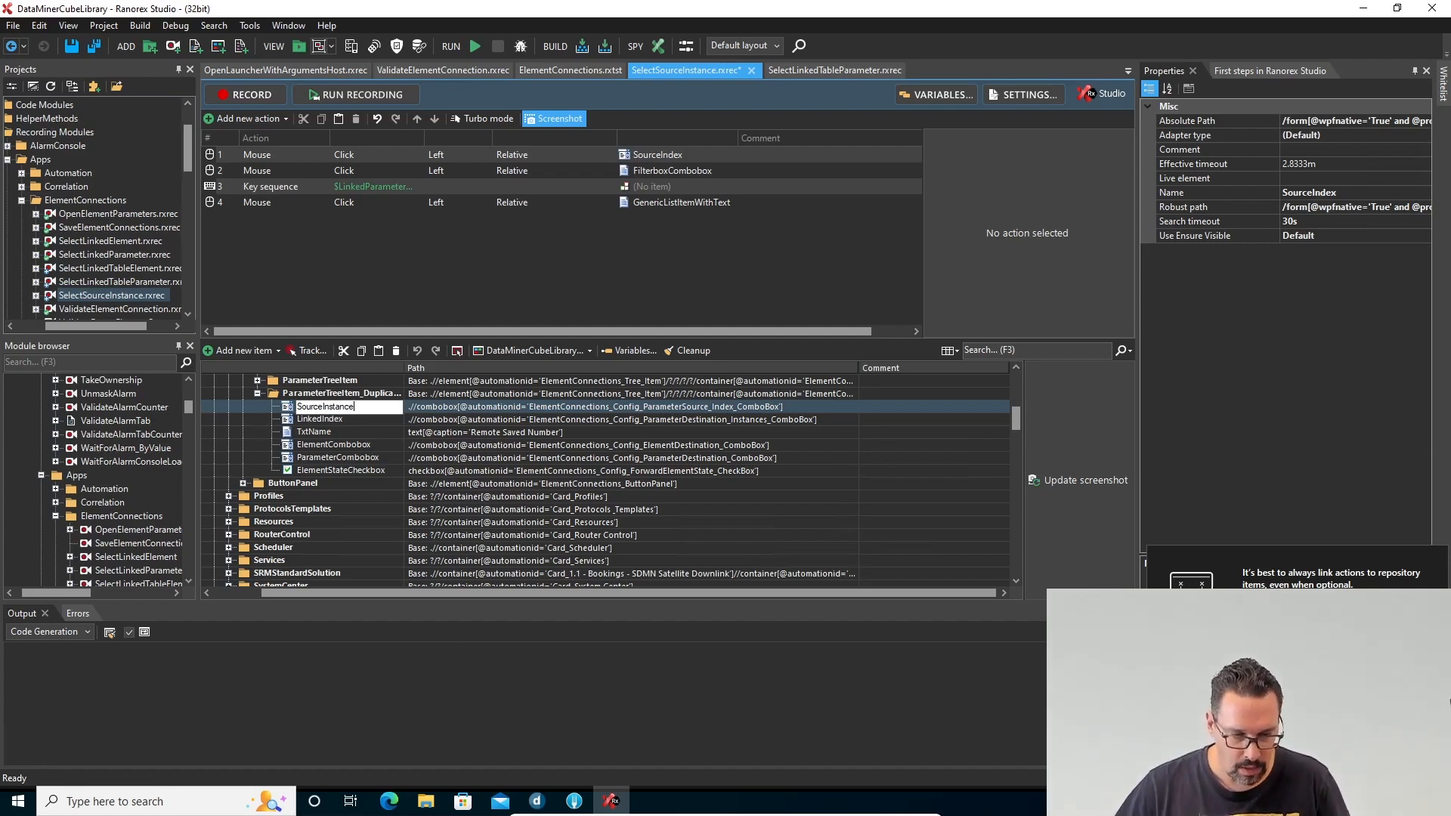
{"action": "key", "text": "Return"}
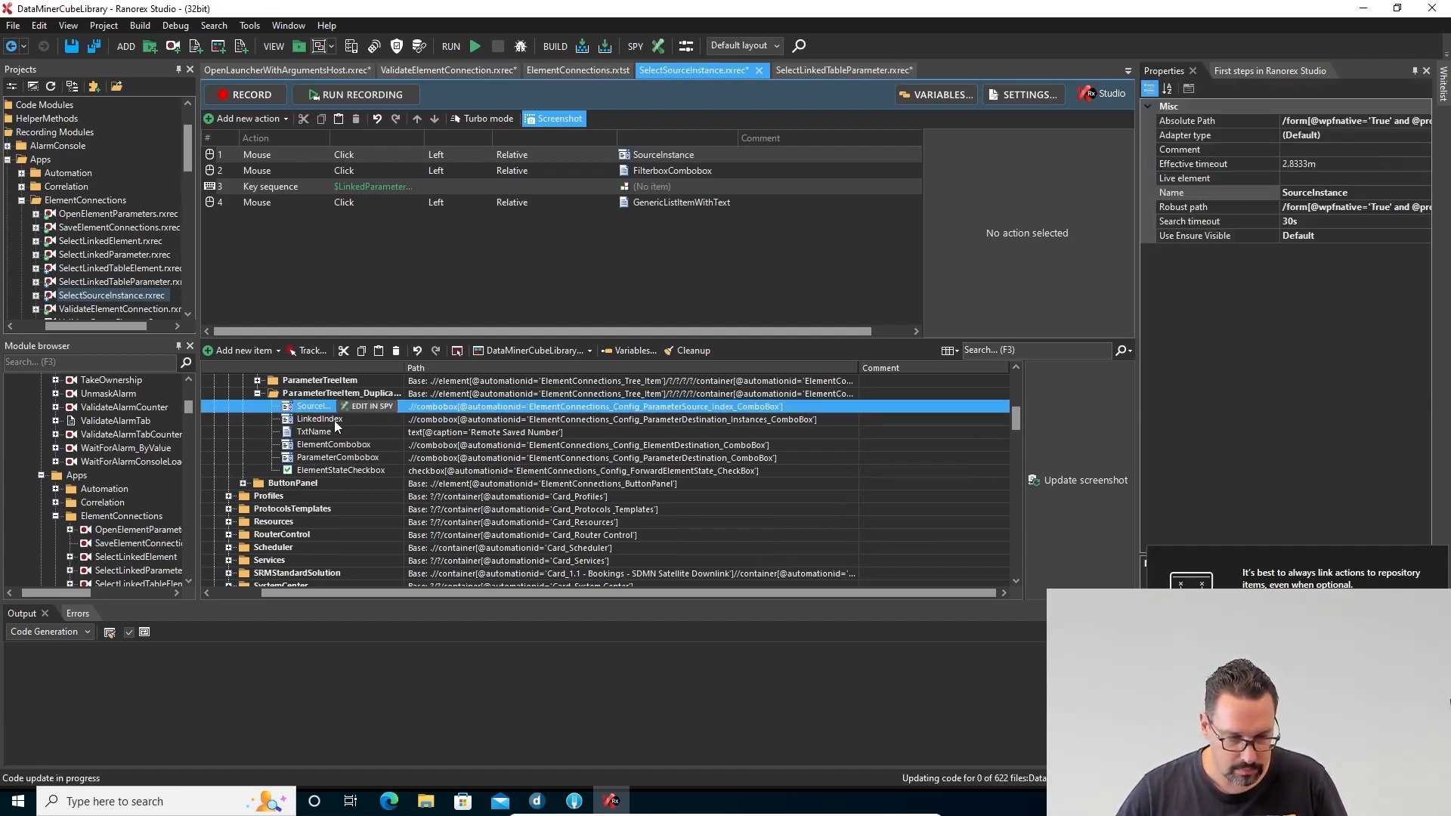
Step: Rename the LinkedIndex item in the same repository folder to LinkedInstance
{"action": "left_click", "coordinate": [334, 420]}
{"action": "left_click", "coordinate": [334, 420]}
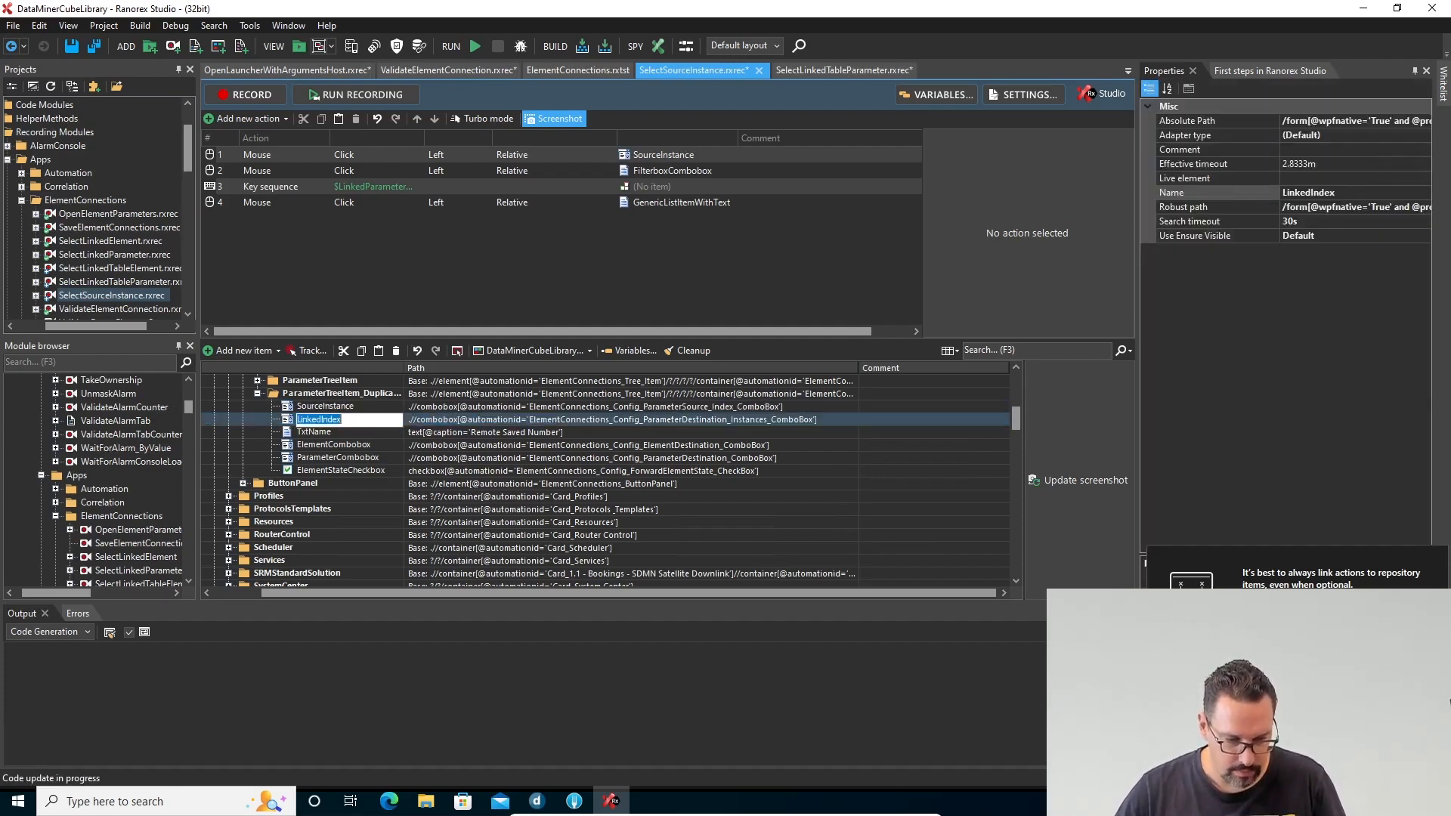
{"action": "key", "text": "End"}
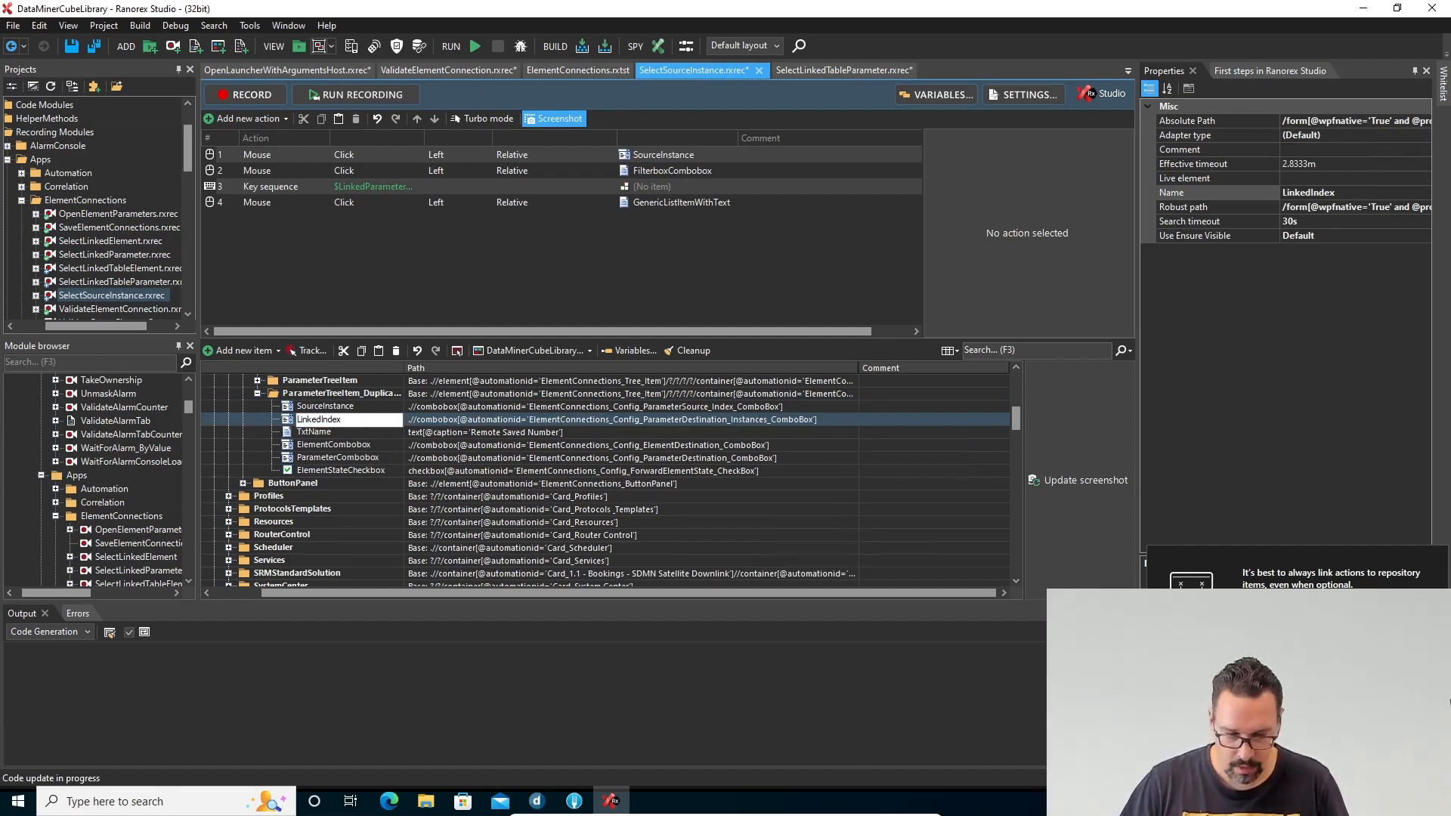
{"action": "key", "text": "BackSpace"}
{"action": "key", "text": "BackSpace"}
{"action": "key", "text": "BackSpace"}
{"action": "type", "text": "stance"}
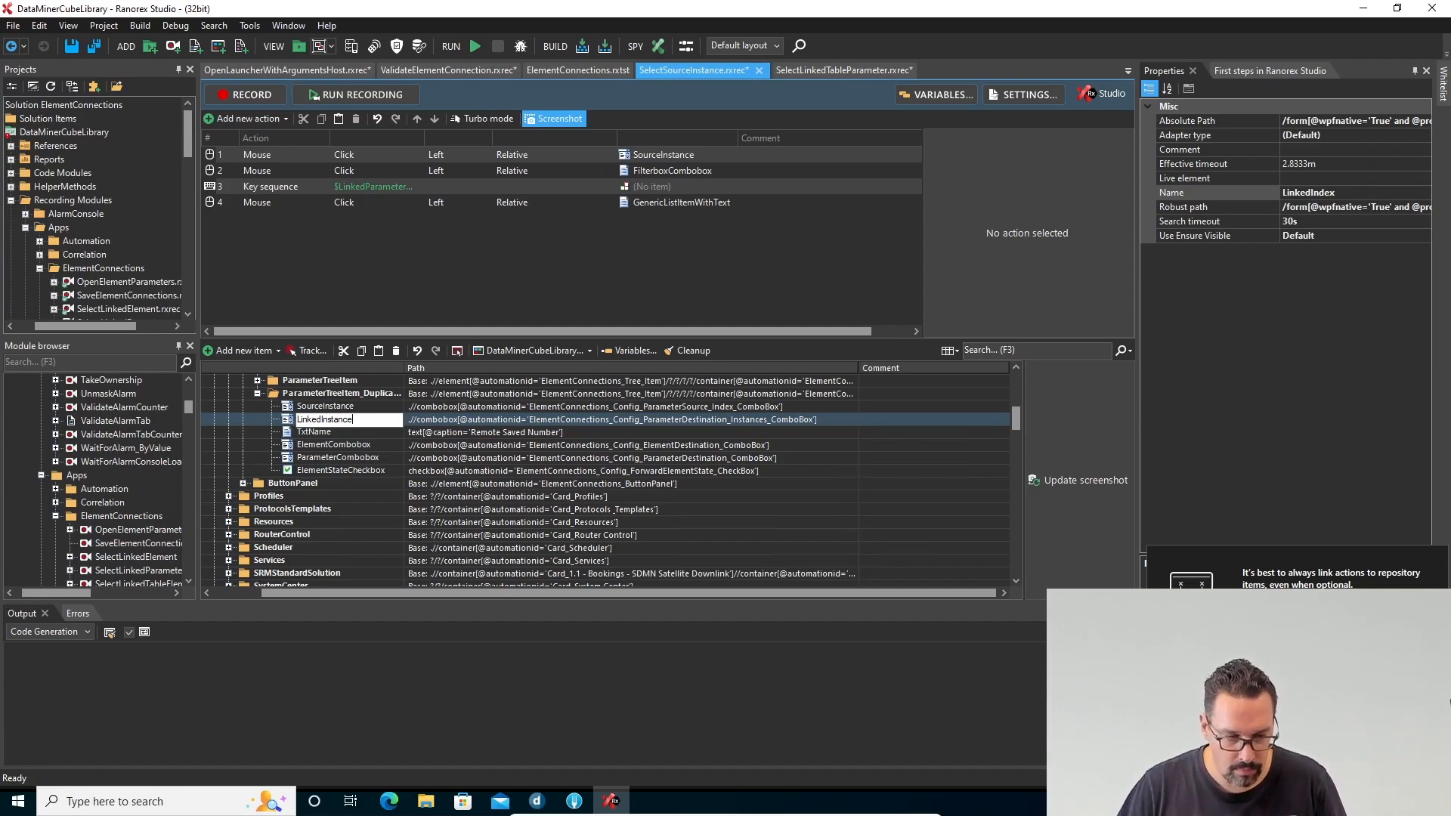
{"action": "key", "text": "Return"}
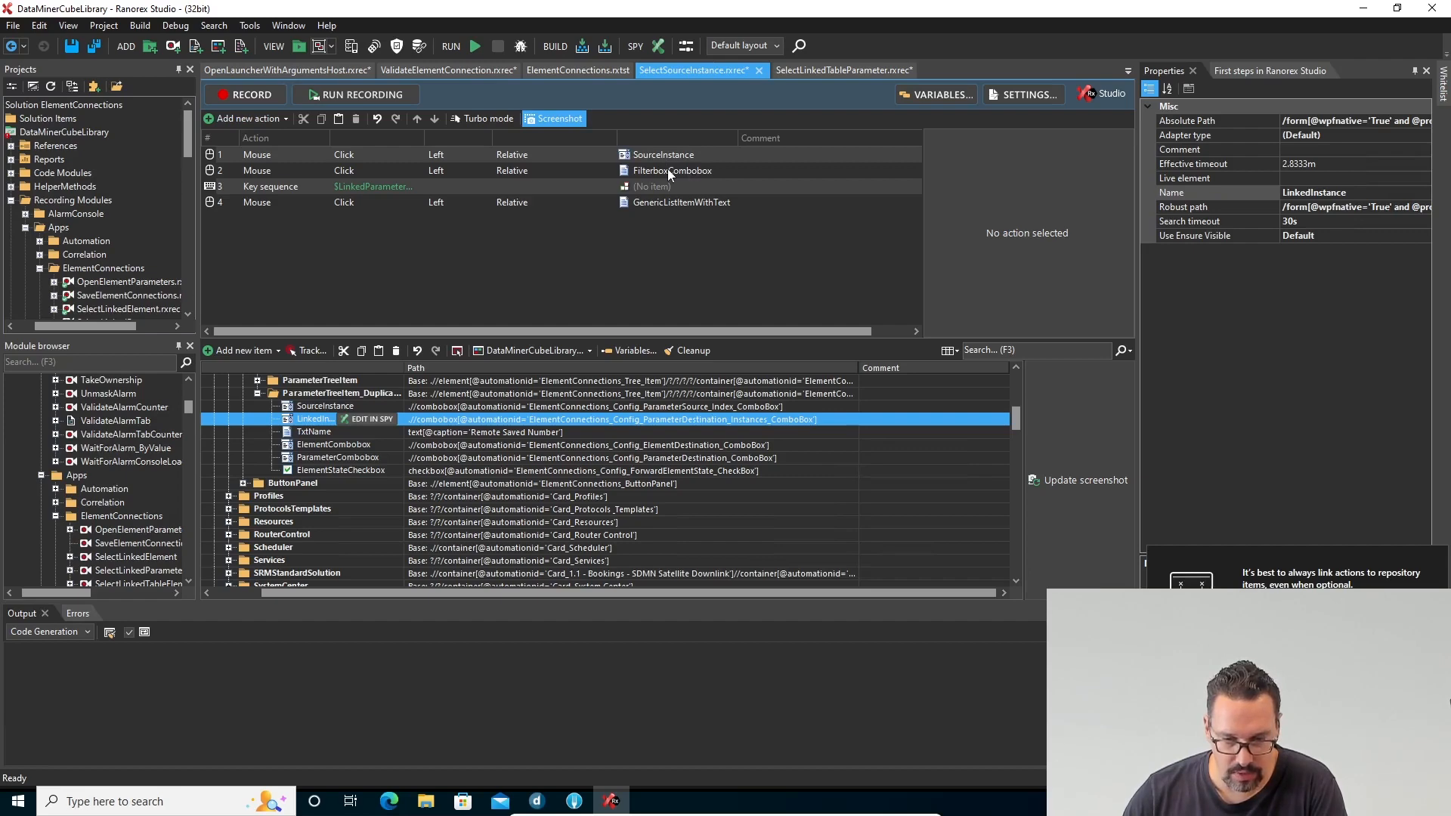
Step: Switch to DataMiner Cube, try filtering and selecting source instance 2 for the third connected table entry, and restore instance 3
{"action": "left_click", "coordinate": [536, 801]}
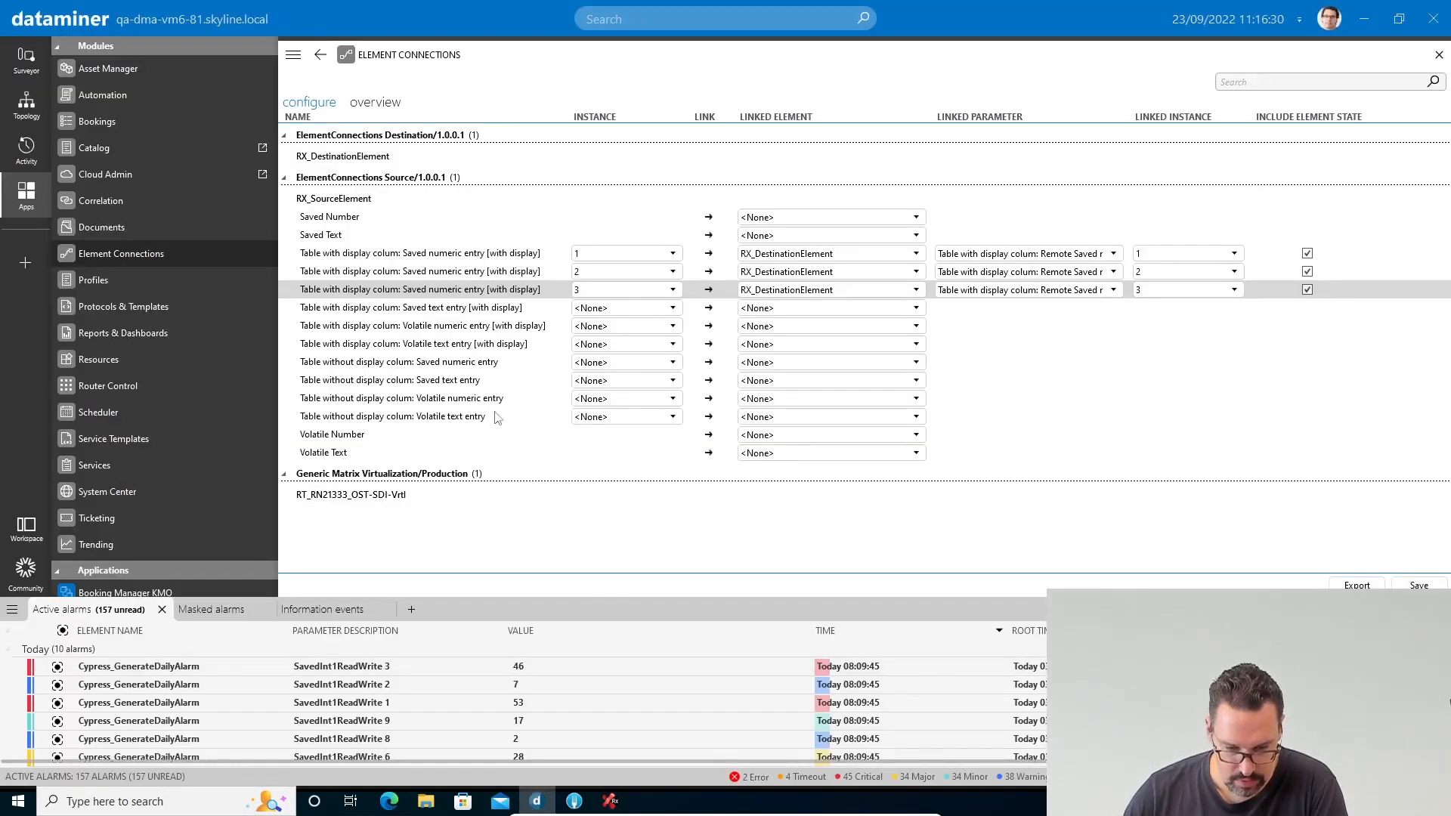
{"action": "left_click", "coordinate": [629, 290]}
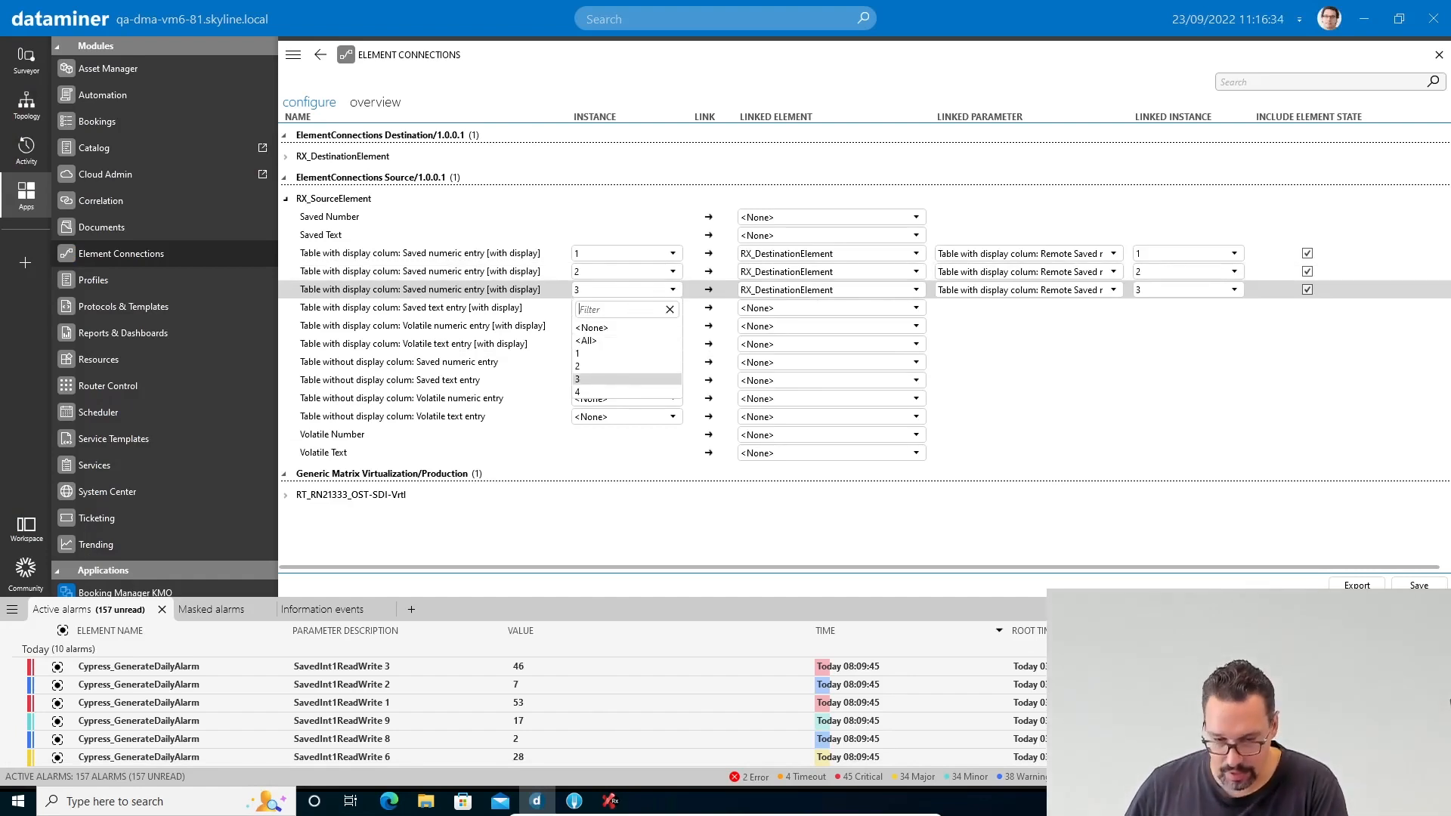
{"action": "type", "text": "2"}
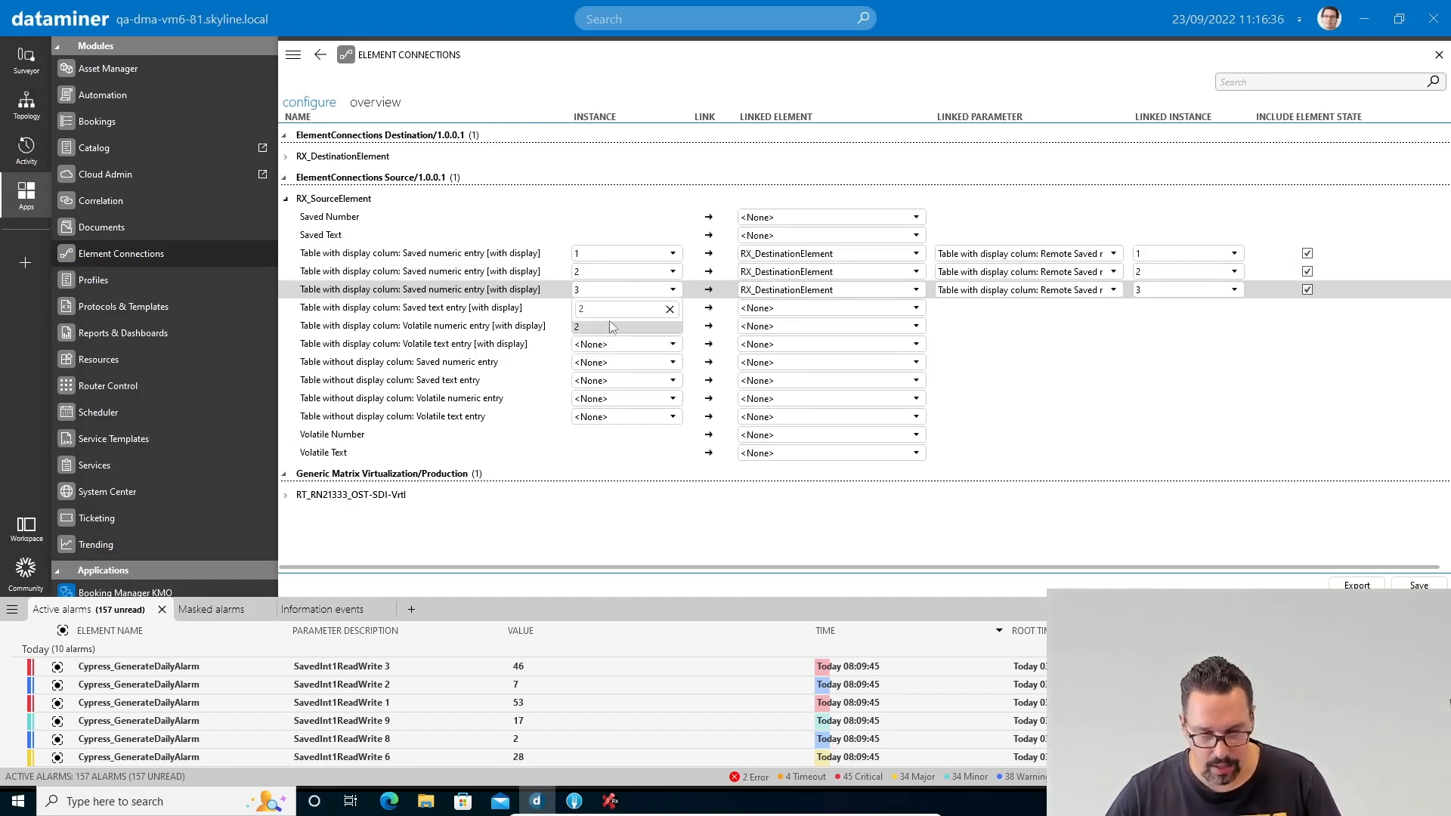
{"action": "left_click", "coordinate": [581, 330]}
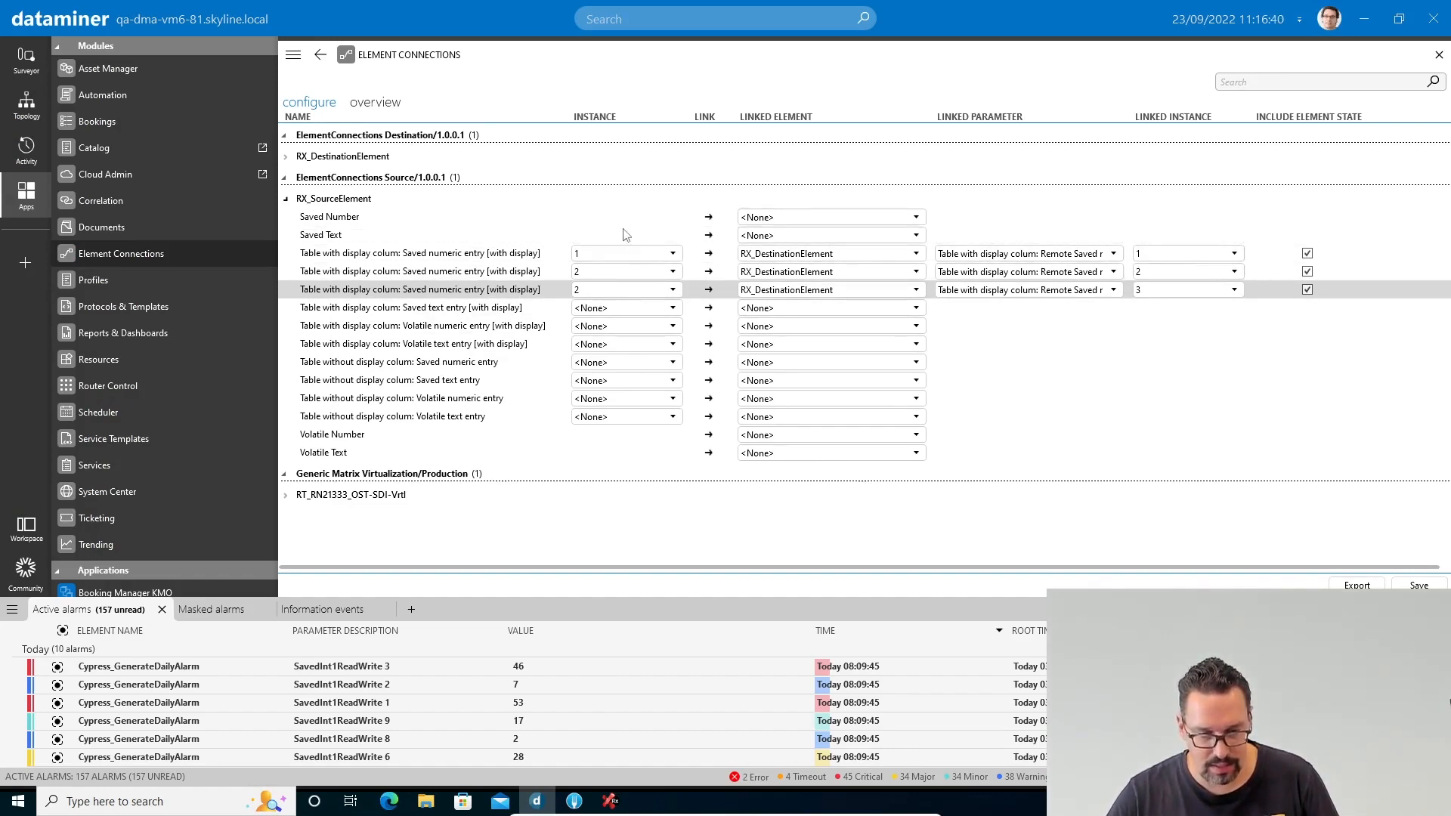
{"action": "left_click", "coordinate": [655, 294]}
{"action": "left_click", "coordinate": [586, 384]}
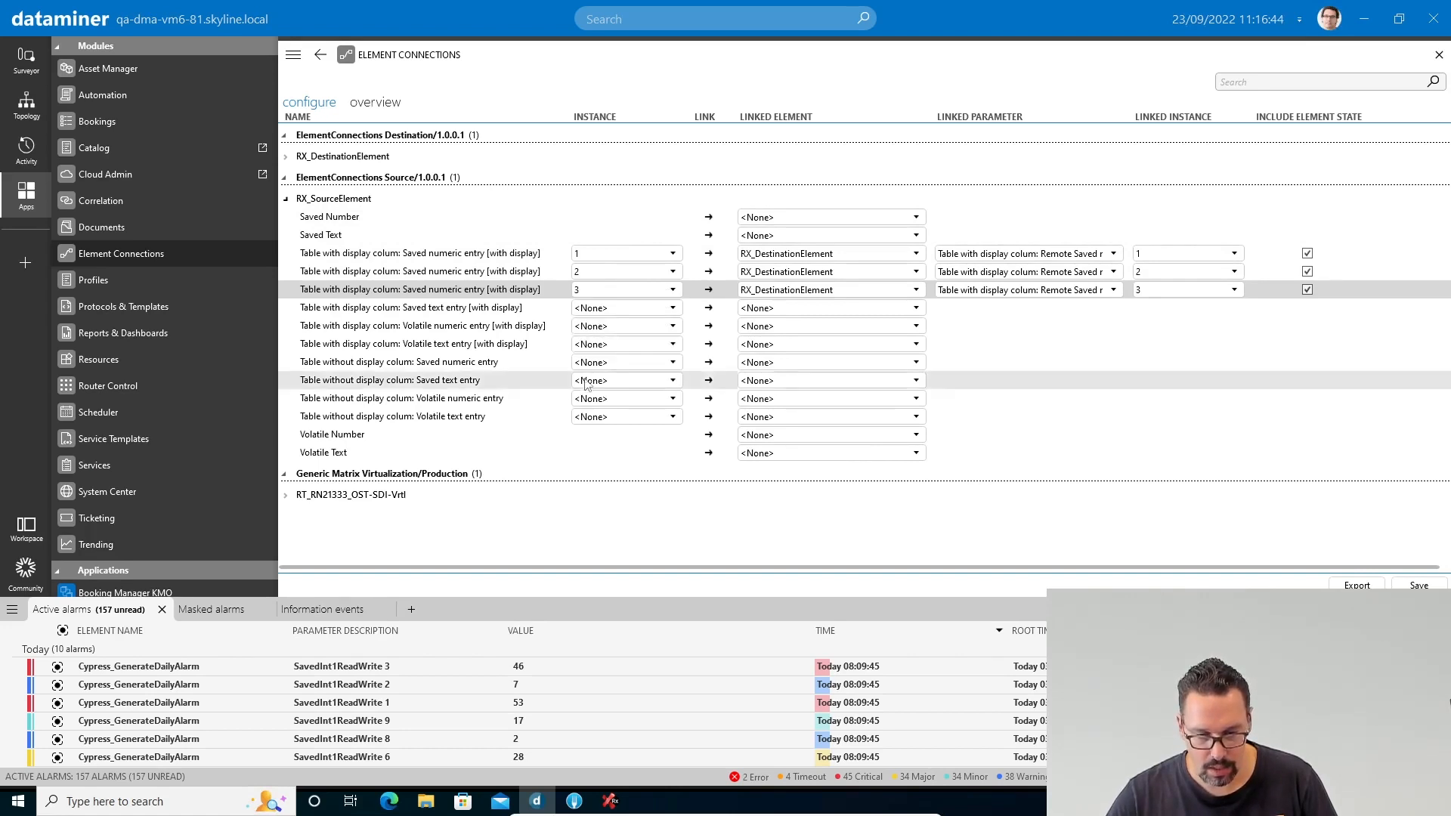
{"action": "left_click", "coordinate": [1362, 20]}
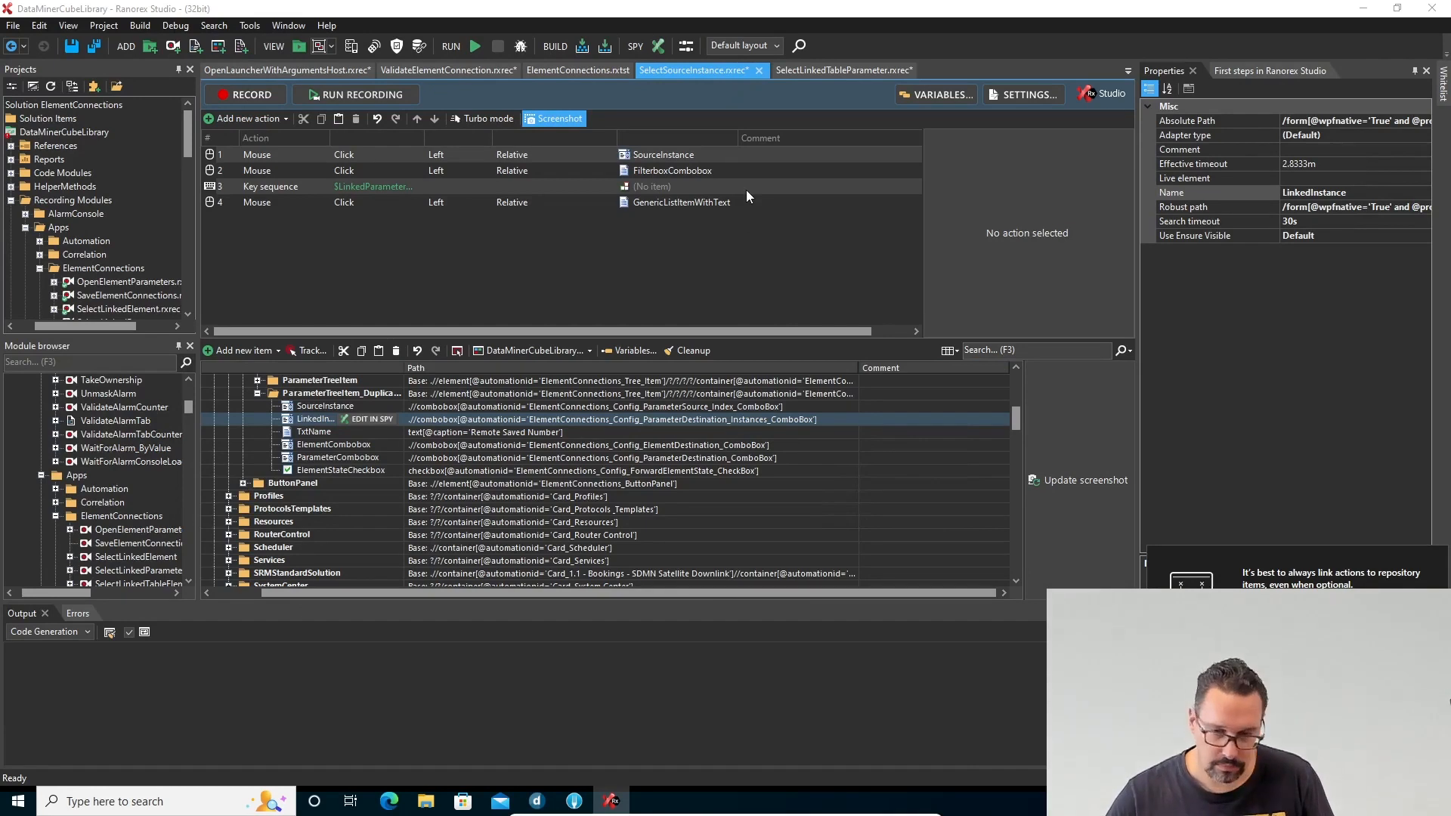
Step: Save all open files and add a new recording module named SelectLinkedInstance to the ElementConnections folder
{"action": "left_click", "coordinate": [740, 242]}
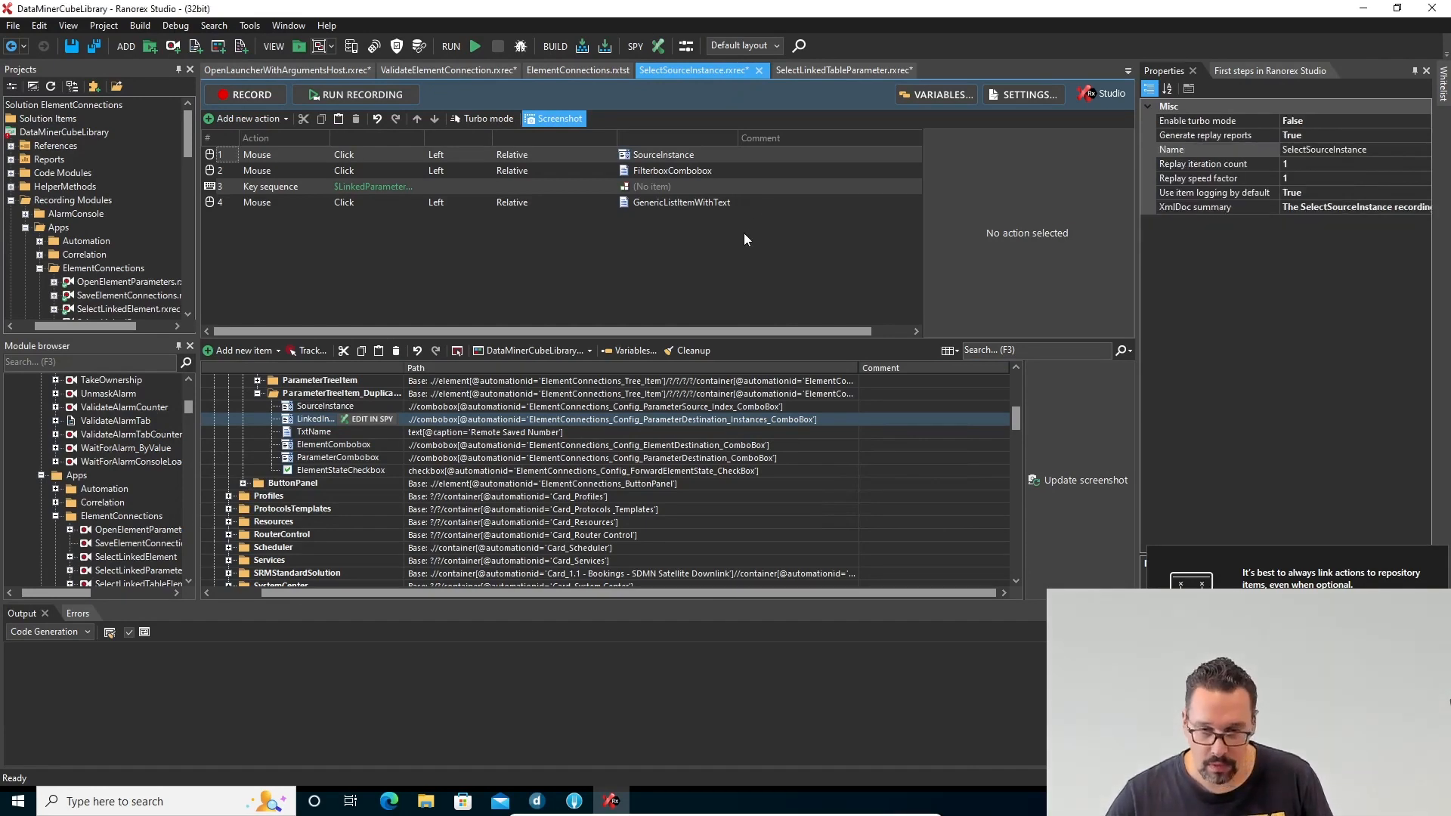
{"action": "key", "text": "ctrl+shift+s"}
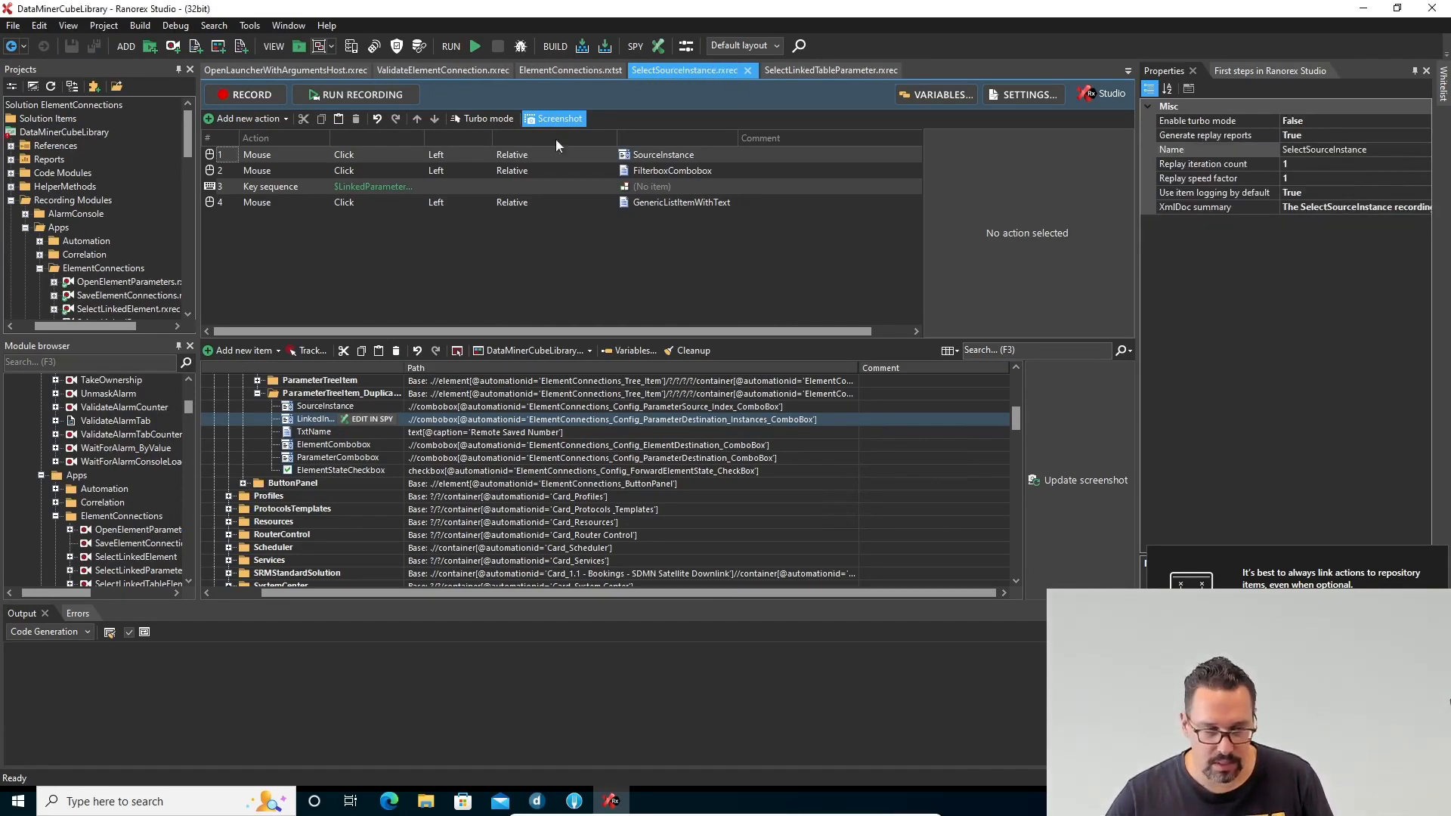
{"action": "right_click", "coordinate": [95, 269]}
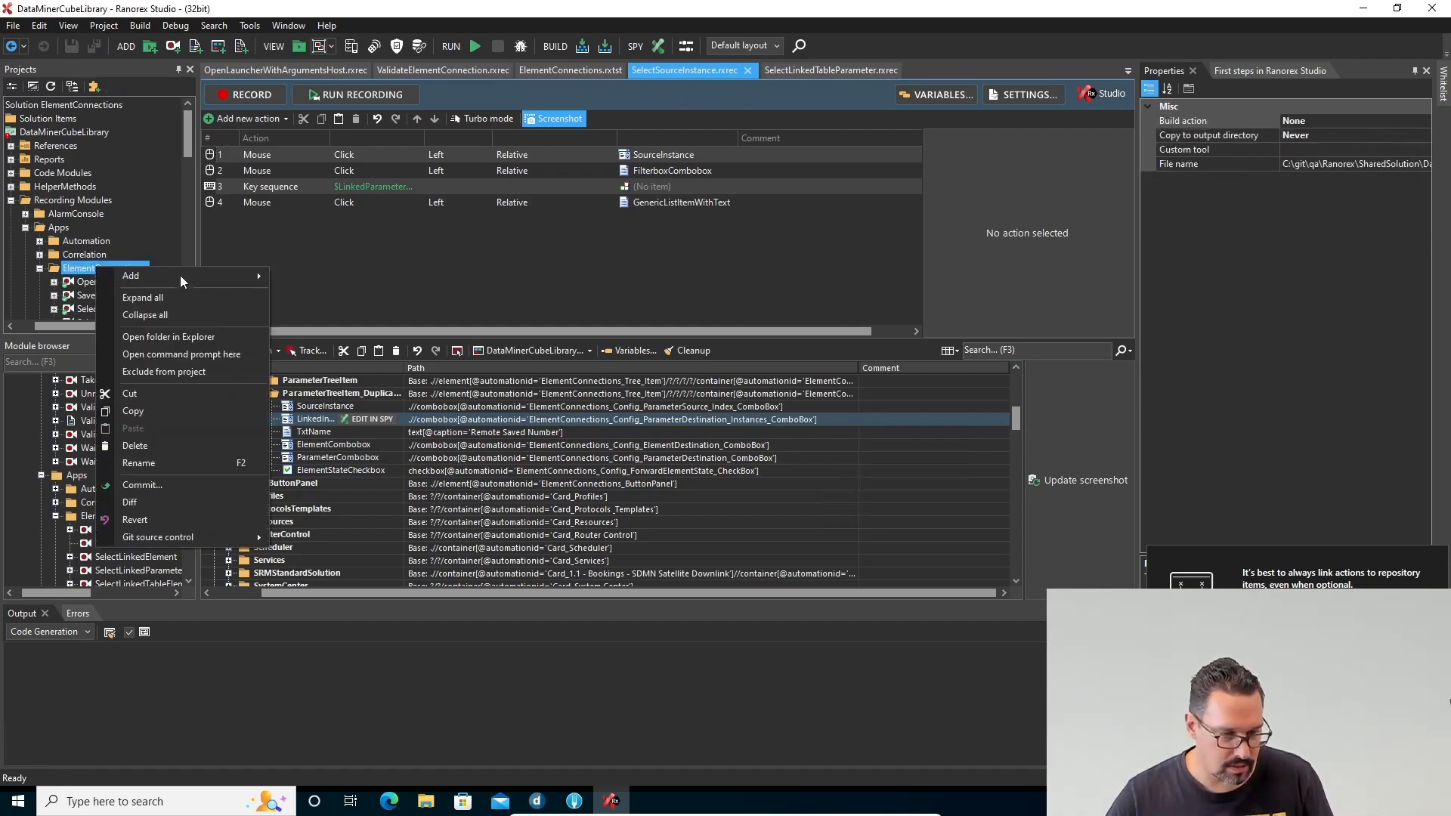
{"action": "mouse_move", "coordinate": [206, 270]}
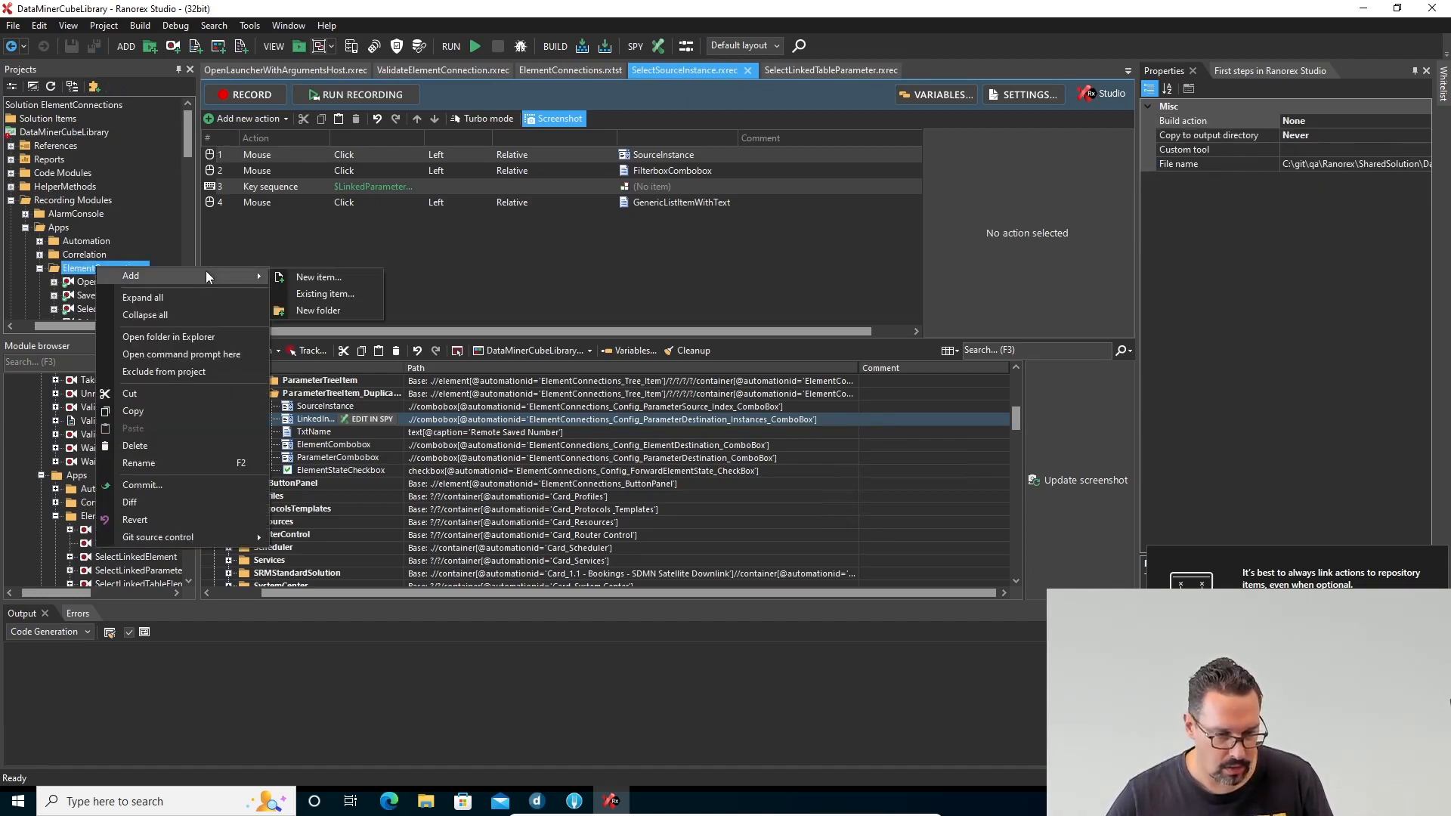
{"action": "left_click", "coordinate": [329, 275]}
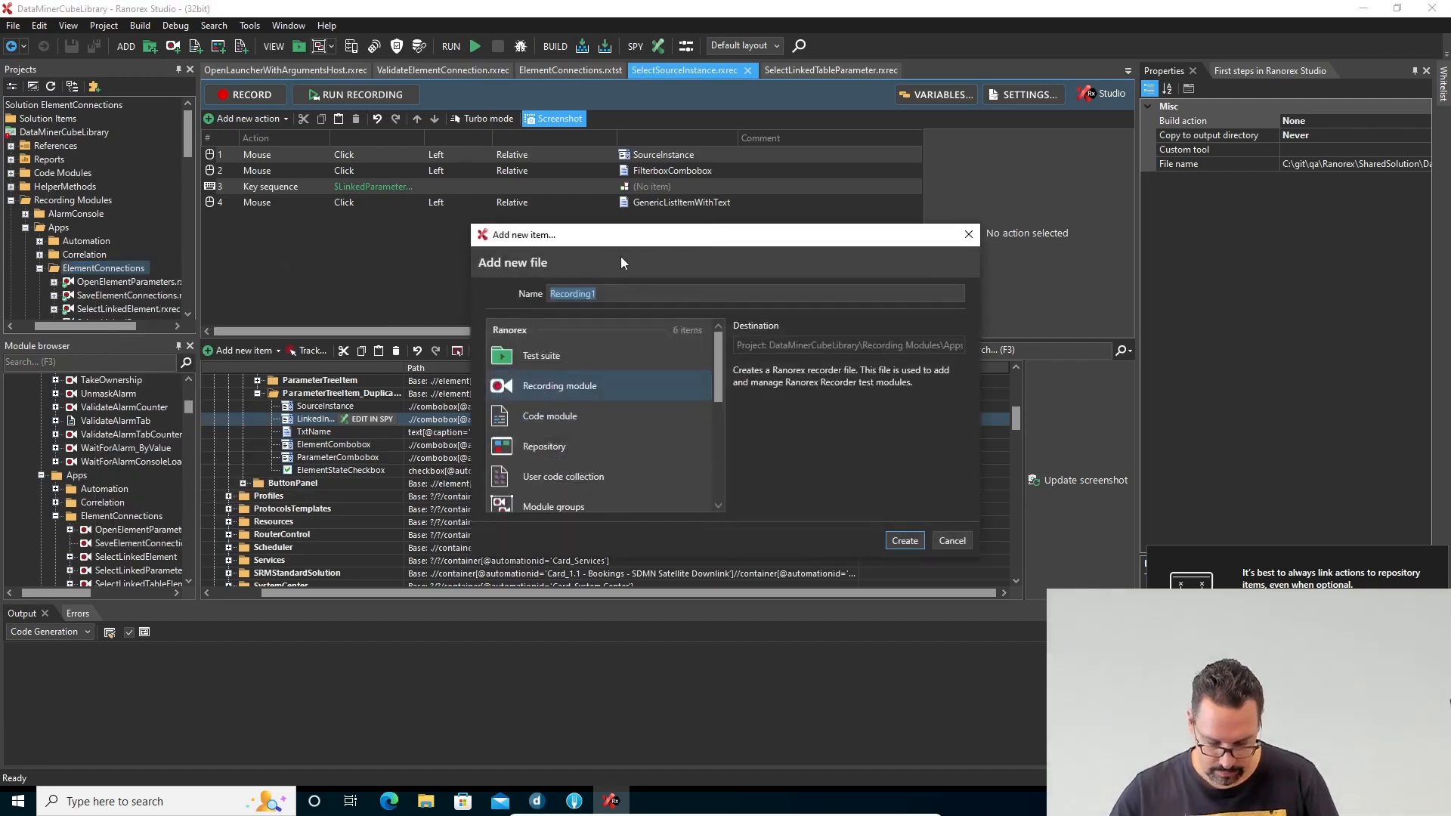
{"action": "type", "text": "SelectLinkedInstance"}
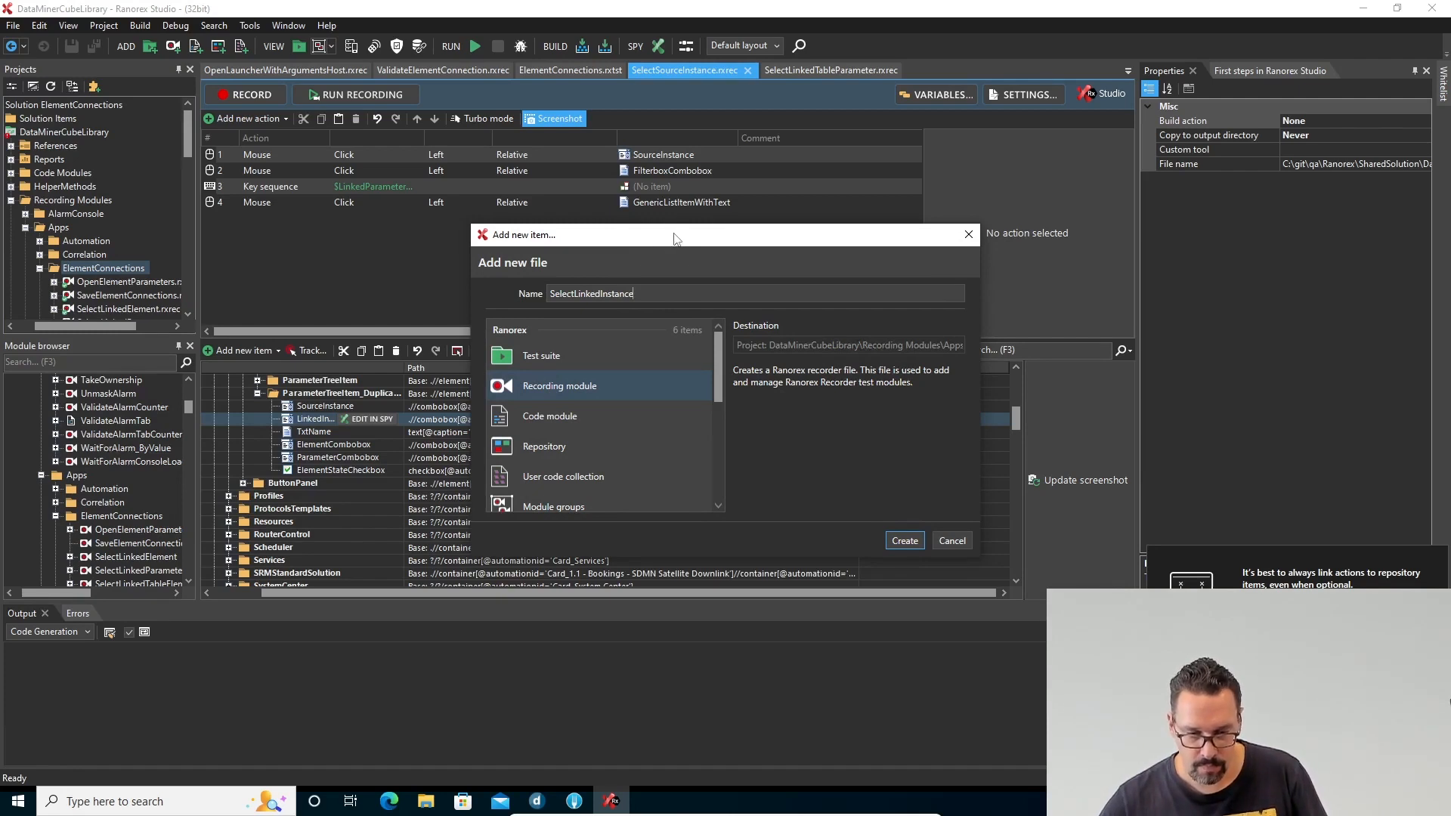
{"action": "left_click", "coordinate": [913, 544]}
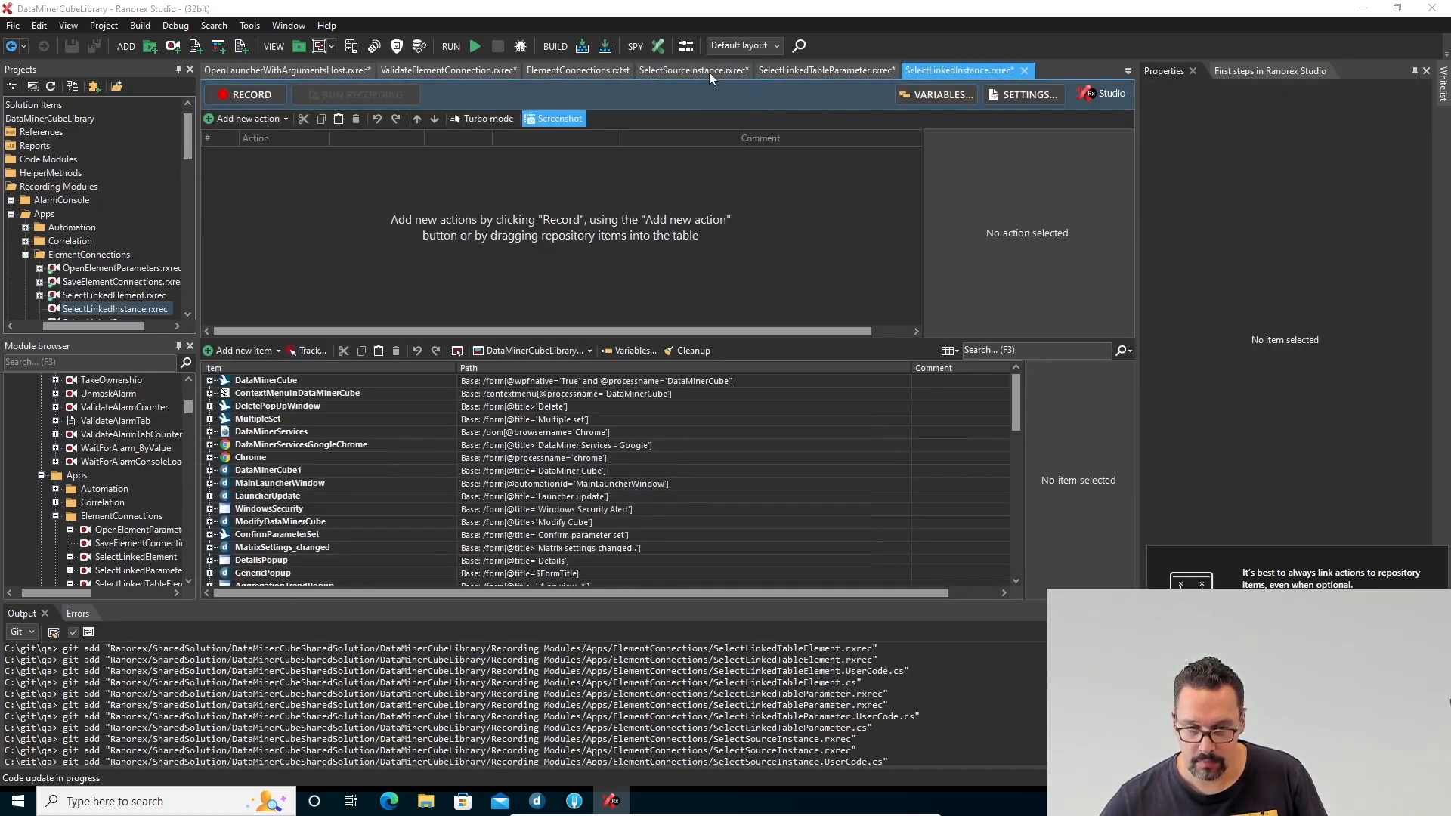
Step: Copy all four actions of the SelectSourceInstance recording into the empty SelectLinkedInstance recording
{"action": "left_click", "coordinate": [709, 71]}
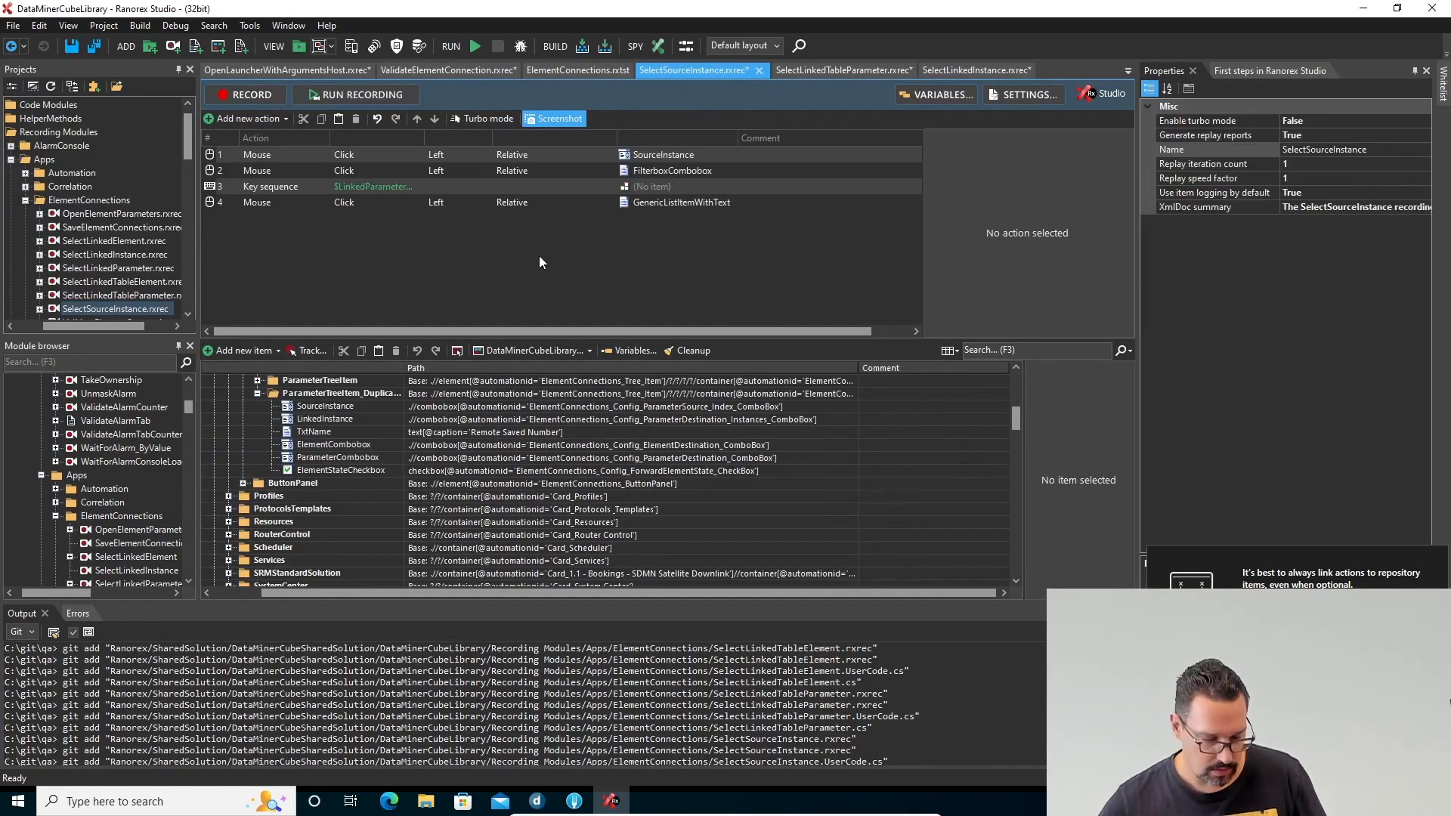
{"action": "key", "text": "ctrl+a"}
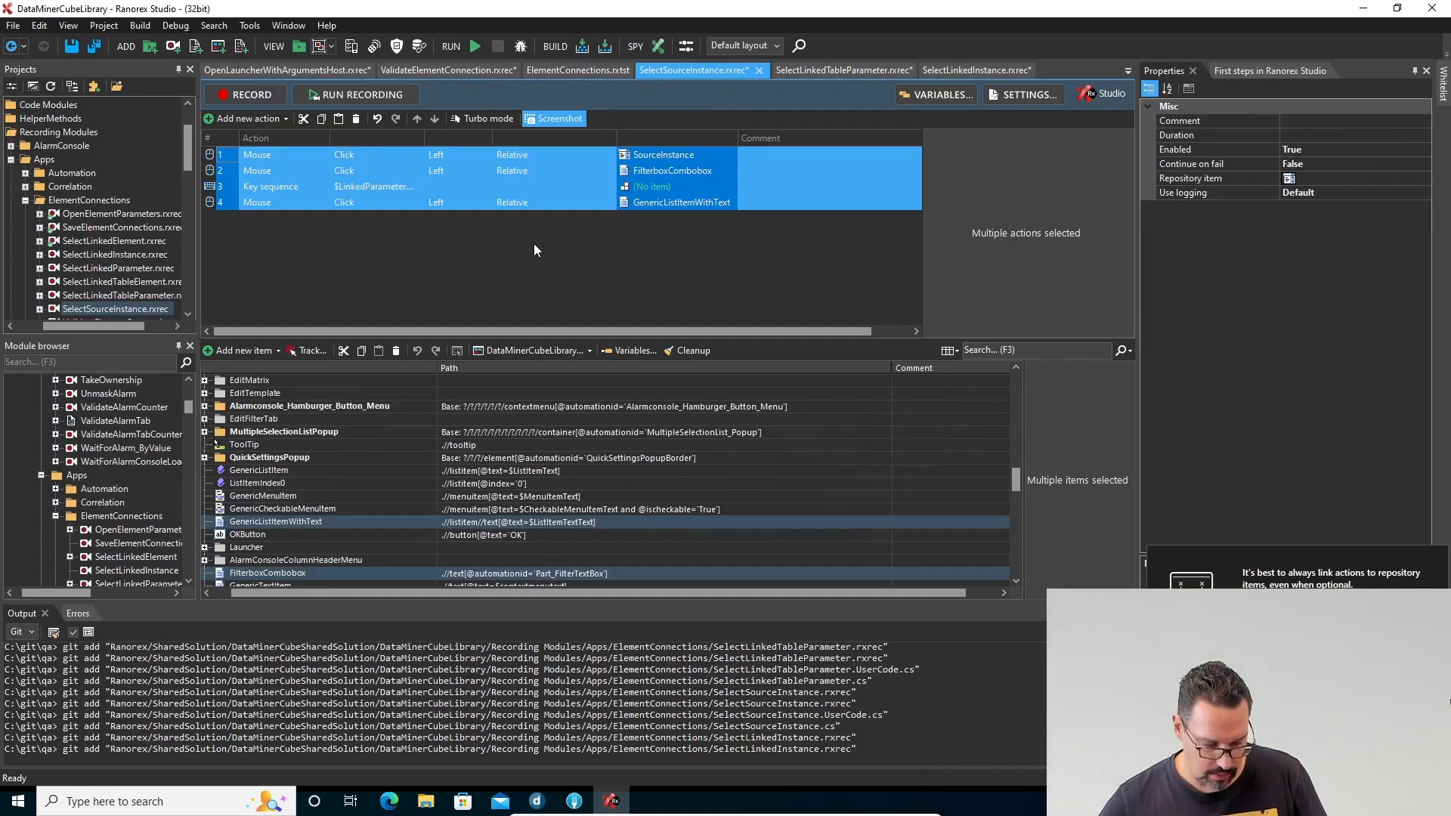
{"action": "left_click", "coordinate": [956, 72]}
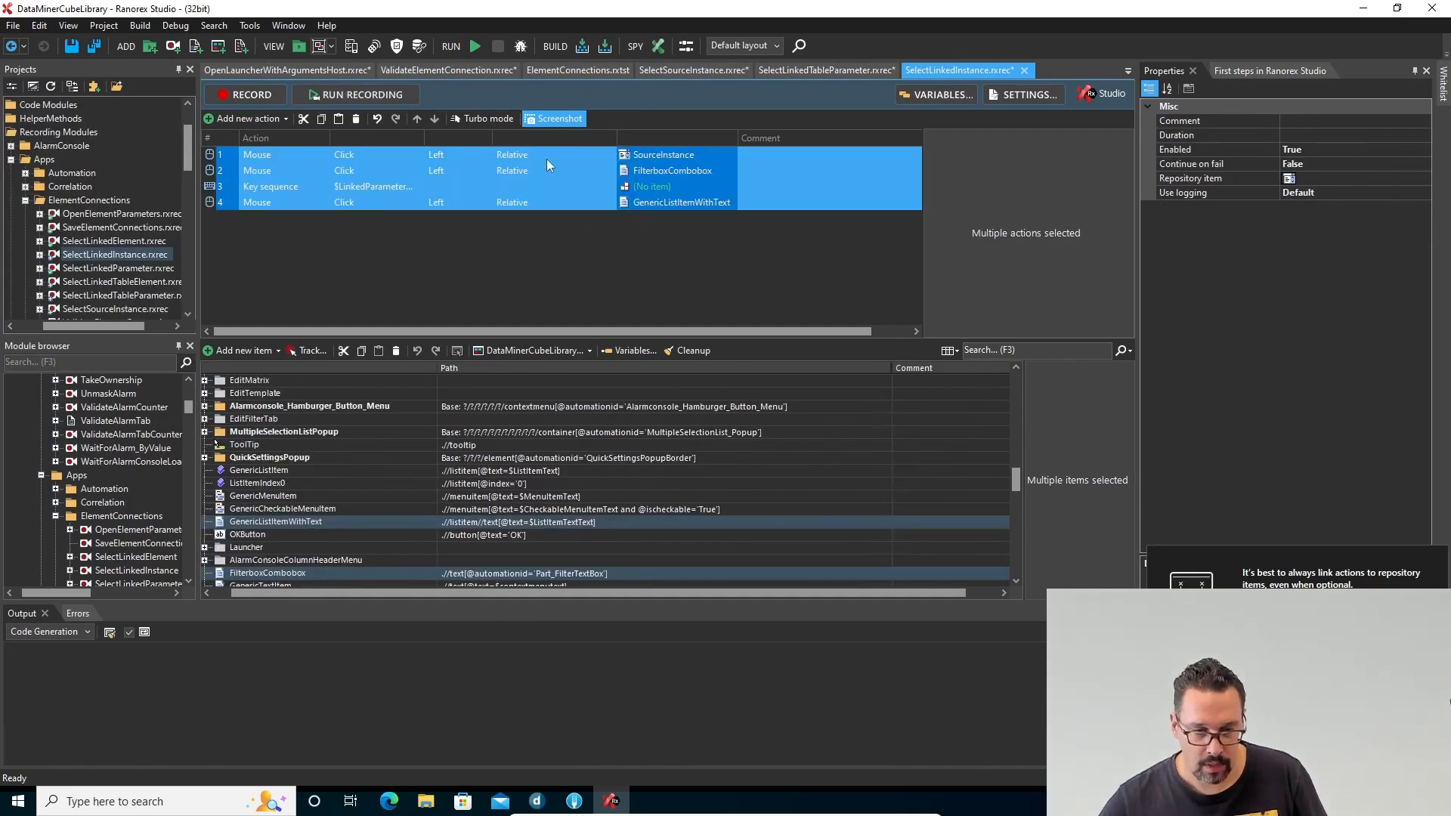
Step: Link the first click action of SelectLinkedInstance to the LinkedInstance repository item and save all files
{"action": "left_click", "coordinate": [547, 157]}
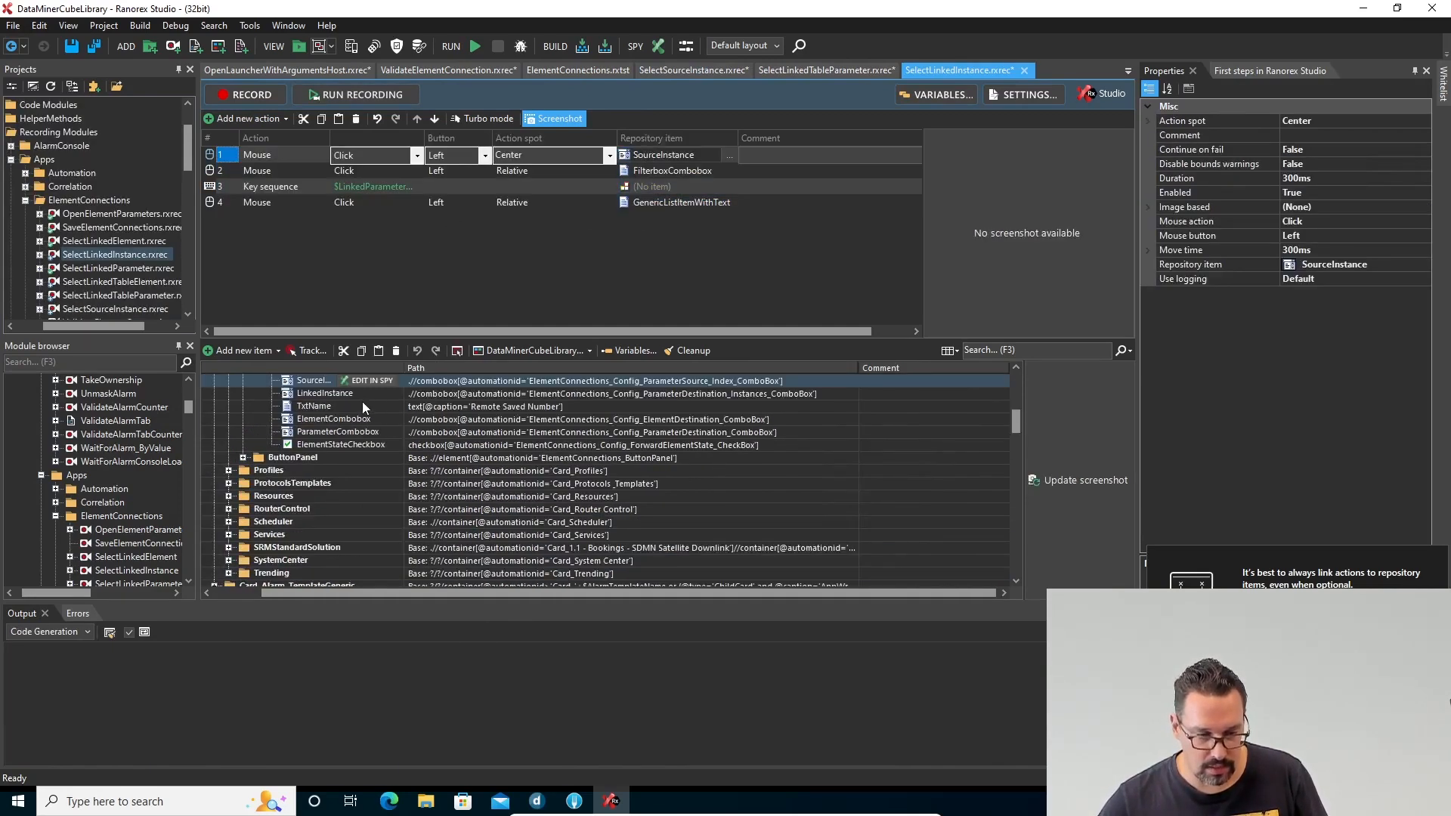
{"action": "left_click_drag", "start_coordinate": [349, 393], "coordinate": [679, 153]}
{"action": "left_click", "coordinate": [661, 263]}
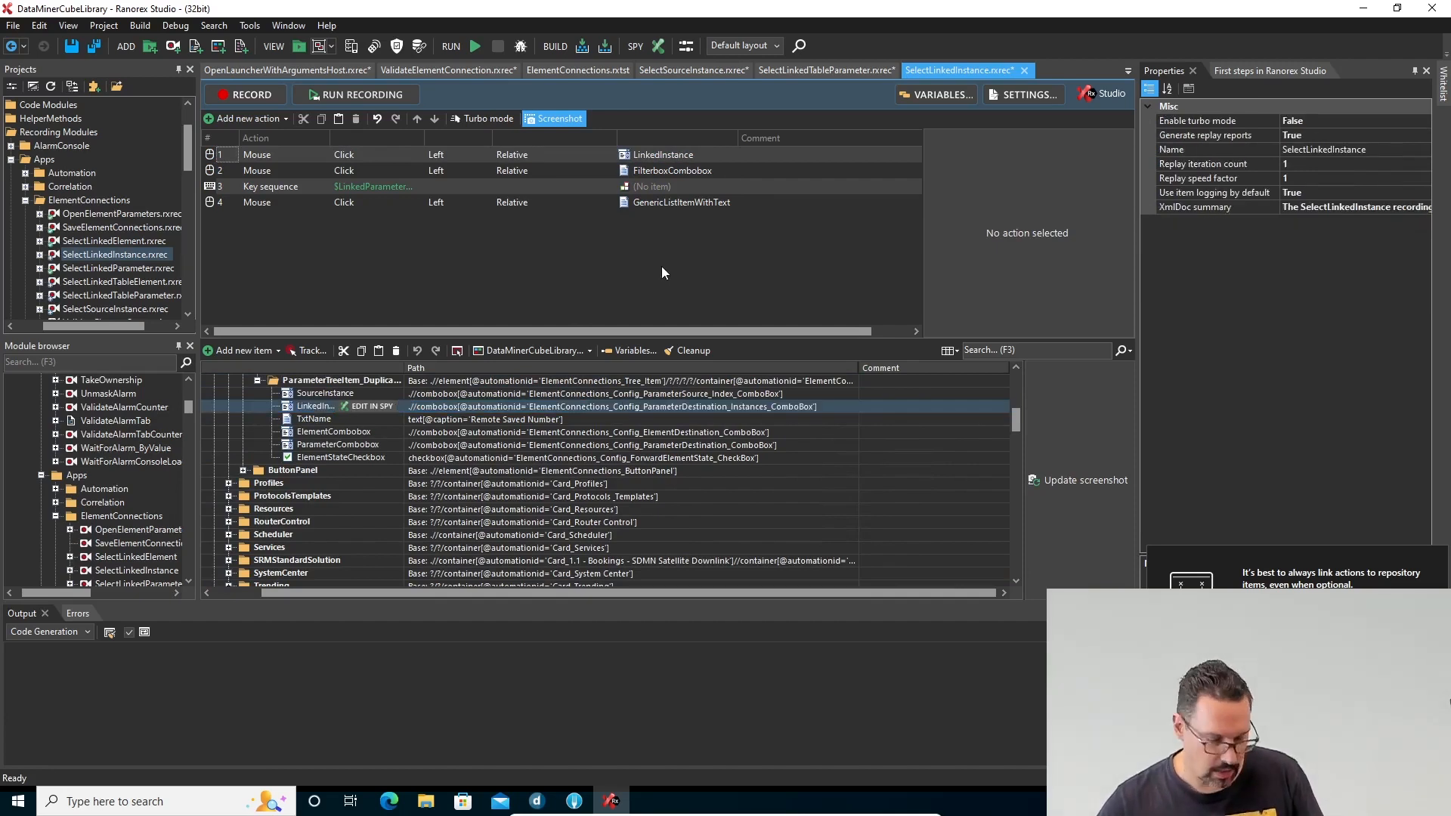
{"action": "key", "text": "ctrl+shift+s"}
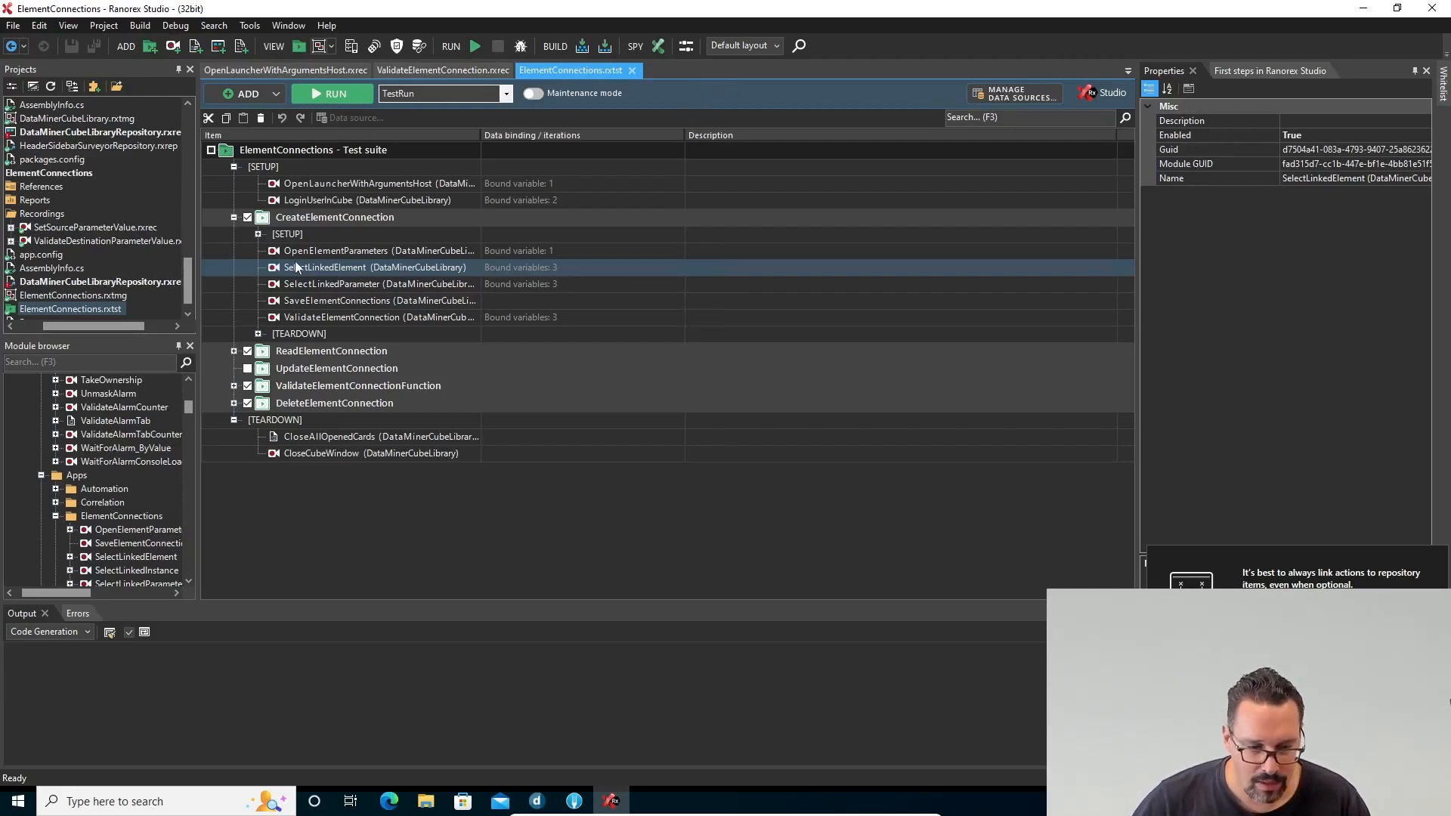
Step: Add a new recording module named DuplicateElementConnection to the ElementConnections folder of the library's recording modules
{"action": "left_click_drag", "start_coordinate": [192, 293], "coordinate": [193, 160]}
{"action": "right_click", "coordinate": [47, 176]}
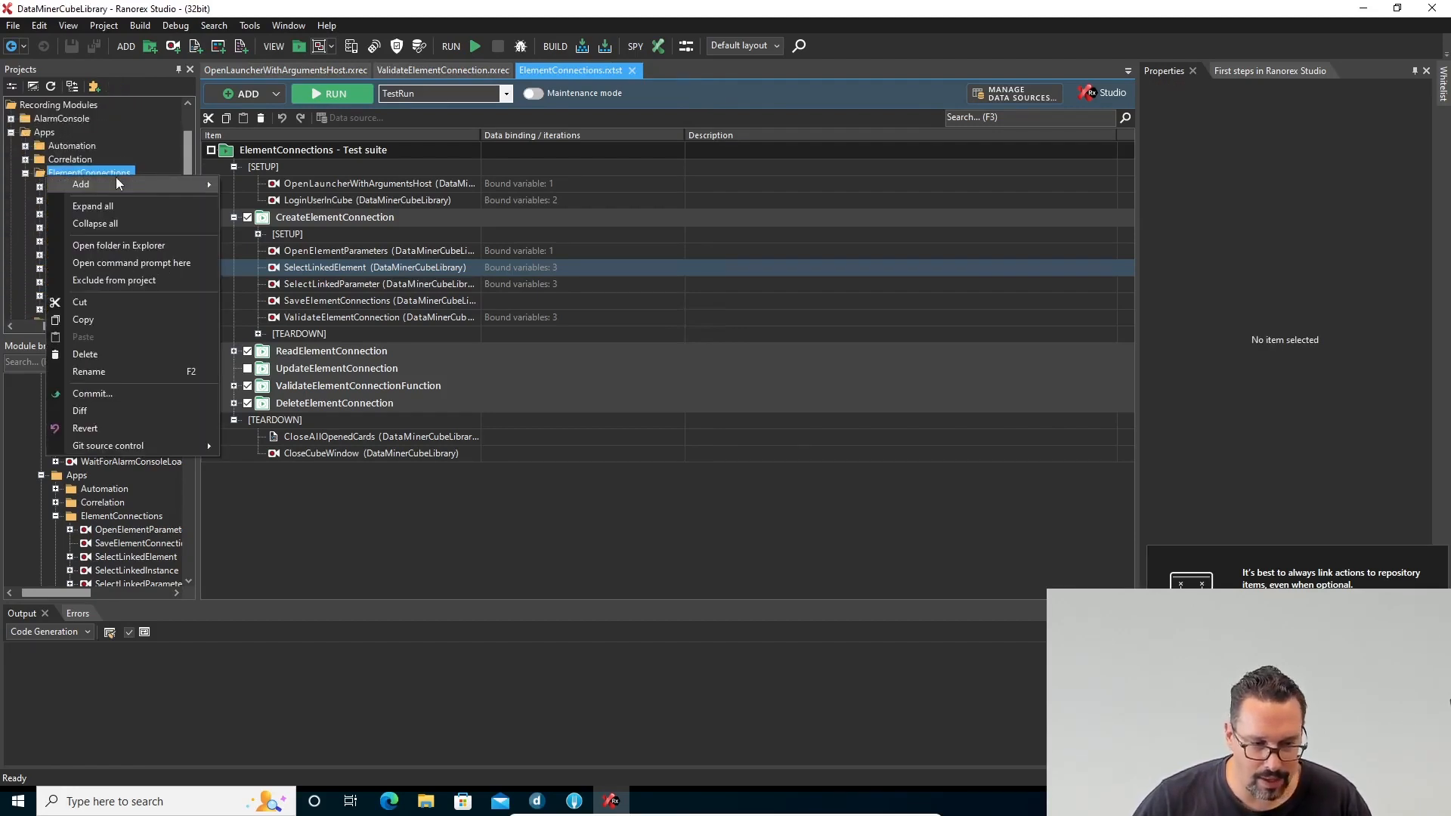
{"action": "mouse_move", "coordinate": [124, 184]}
{"action": "left_click", "coordinate": [268, 185]}
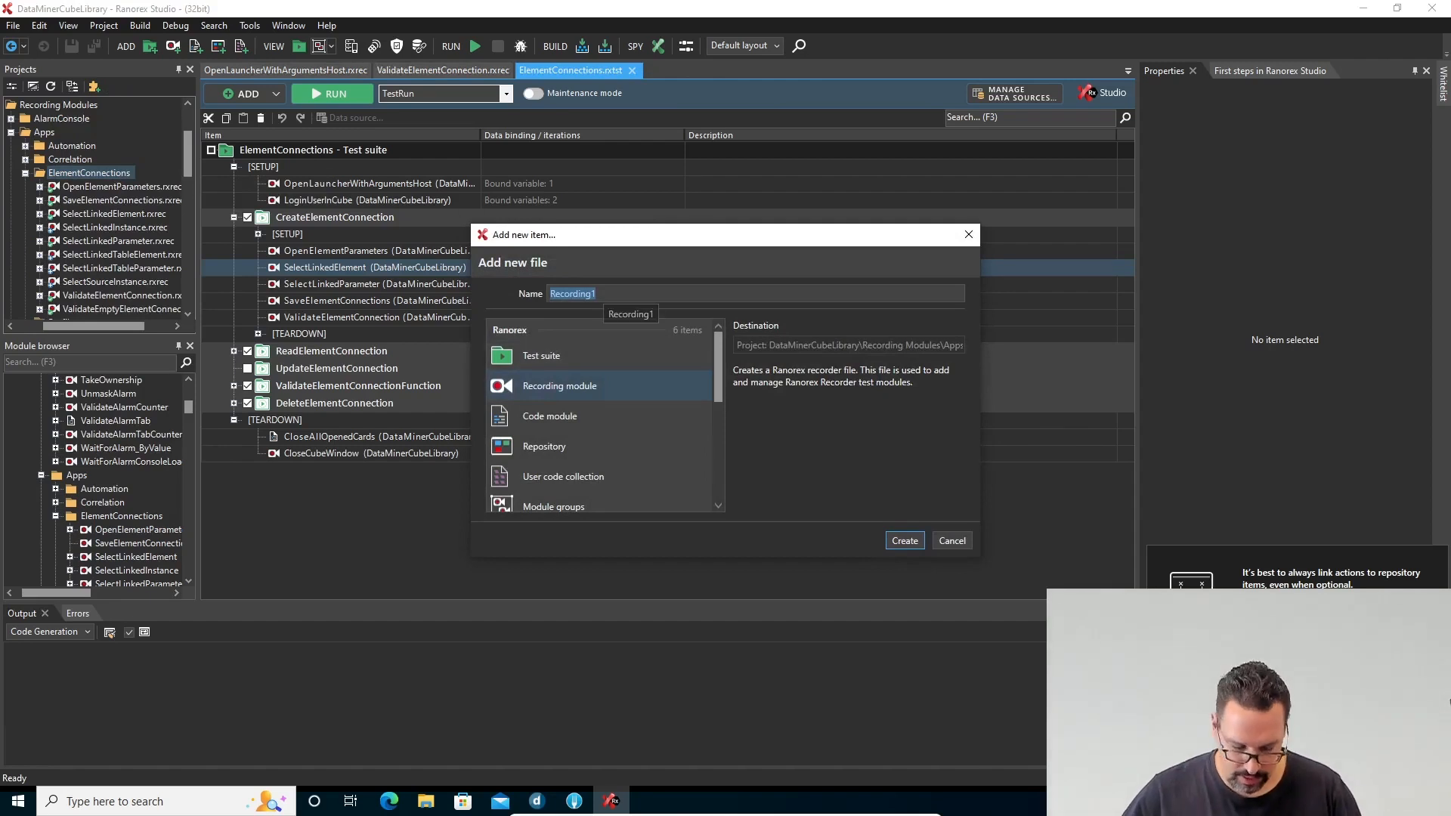
{"action": "type", "text": "Duplica"}
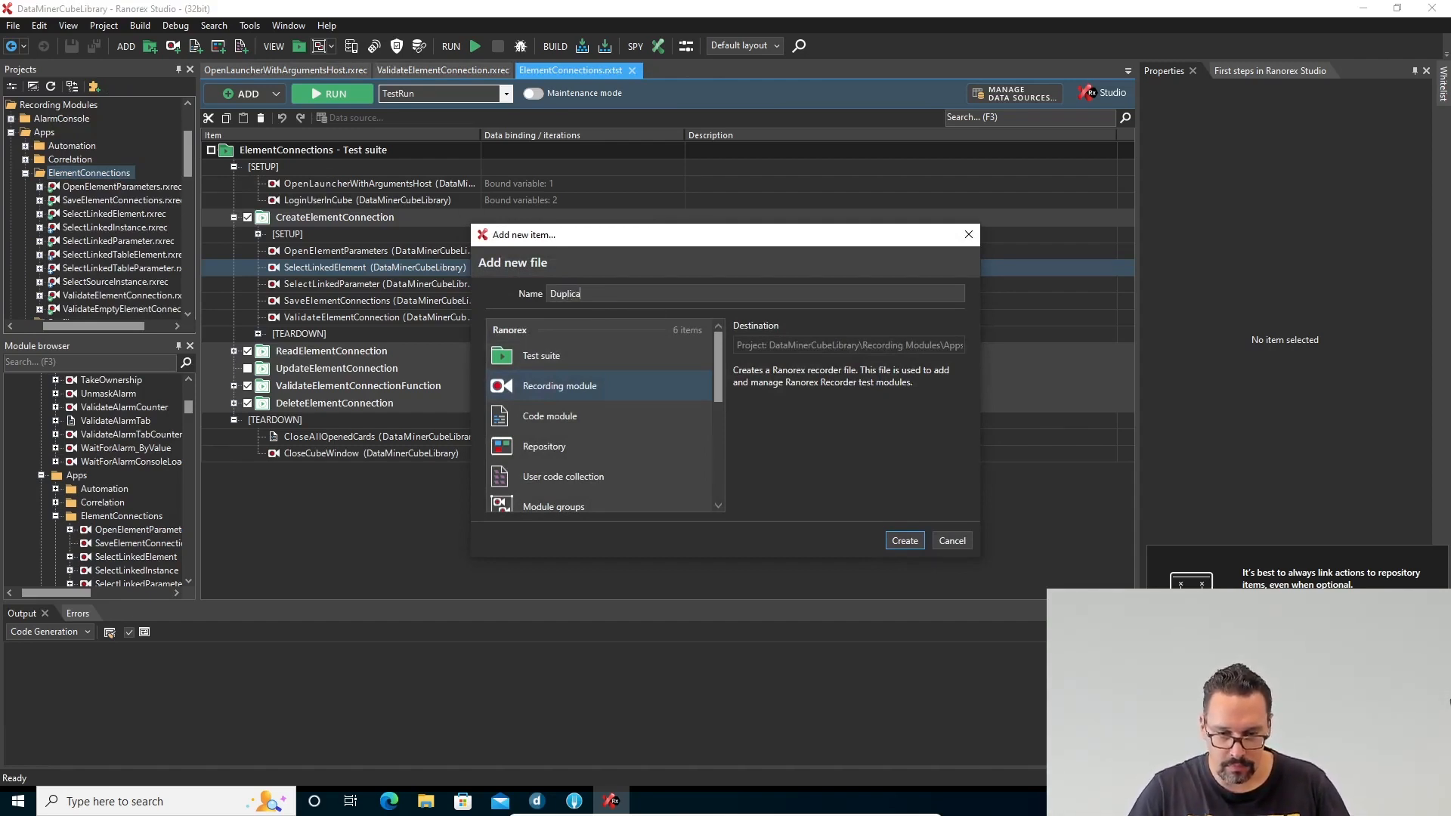
{"action": "type", "text": "teConnec"}
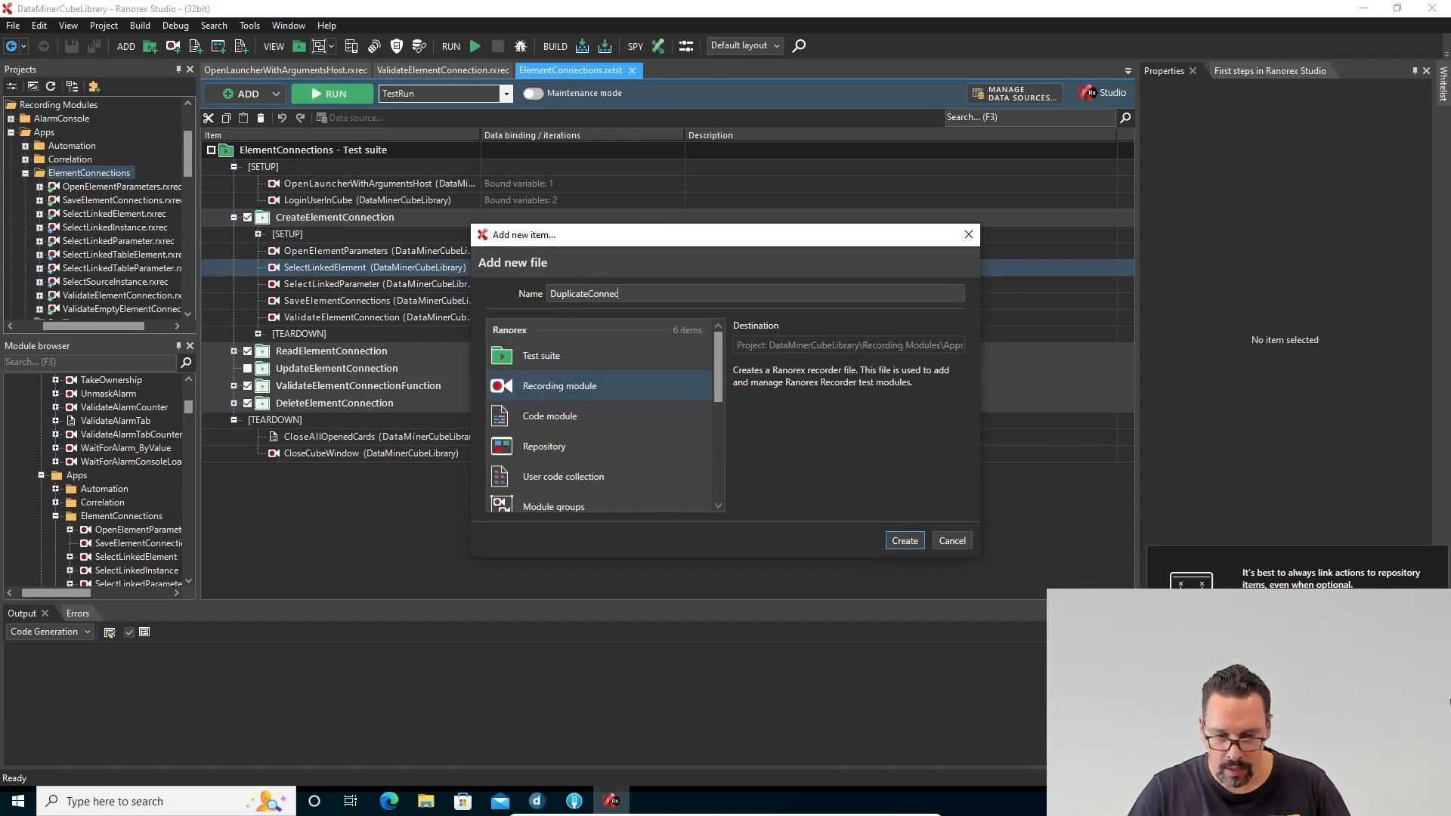
{"action": "key", "text": "BackSpace"}
{"action": "key", "text": "BackSpace"}
{"action": "key", "text": "BackSpace"}
{"action": "key", "text": "BackSpace"}
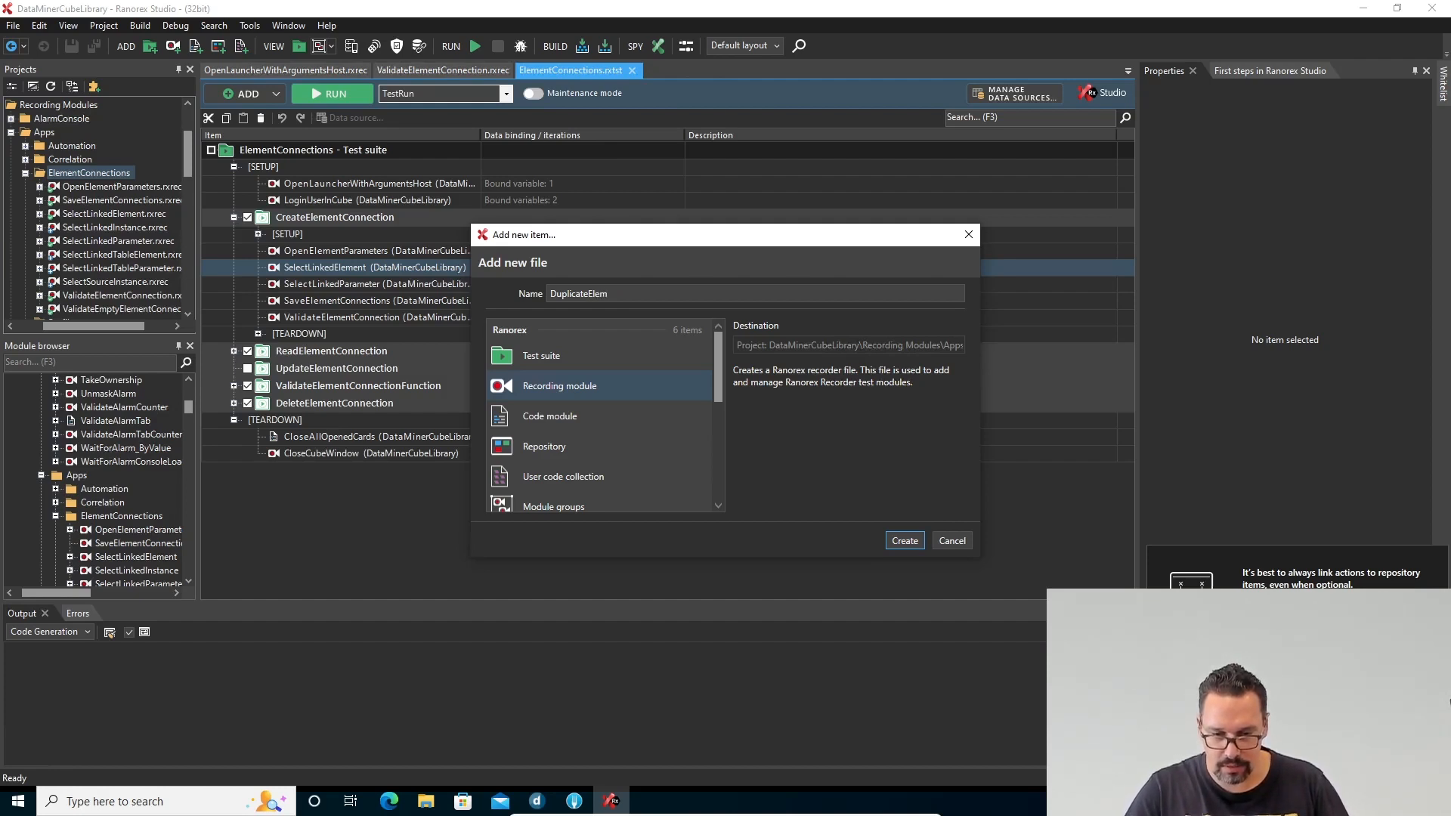
{"action": "type", "text": "entC"}
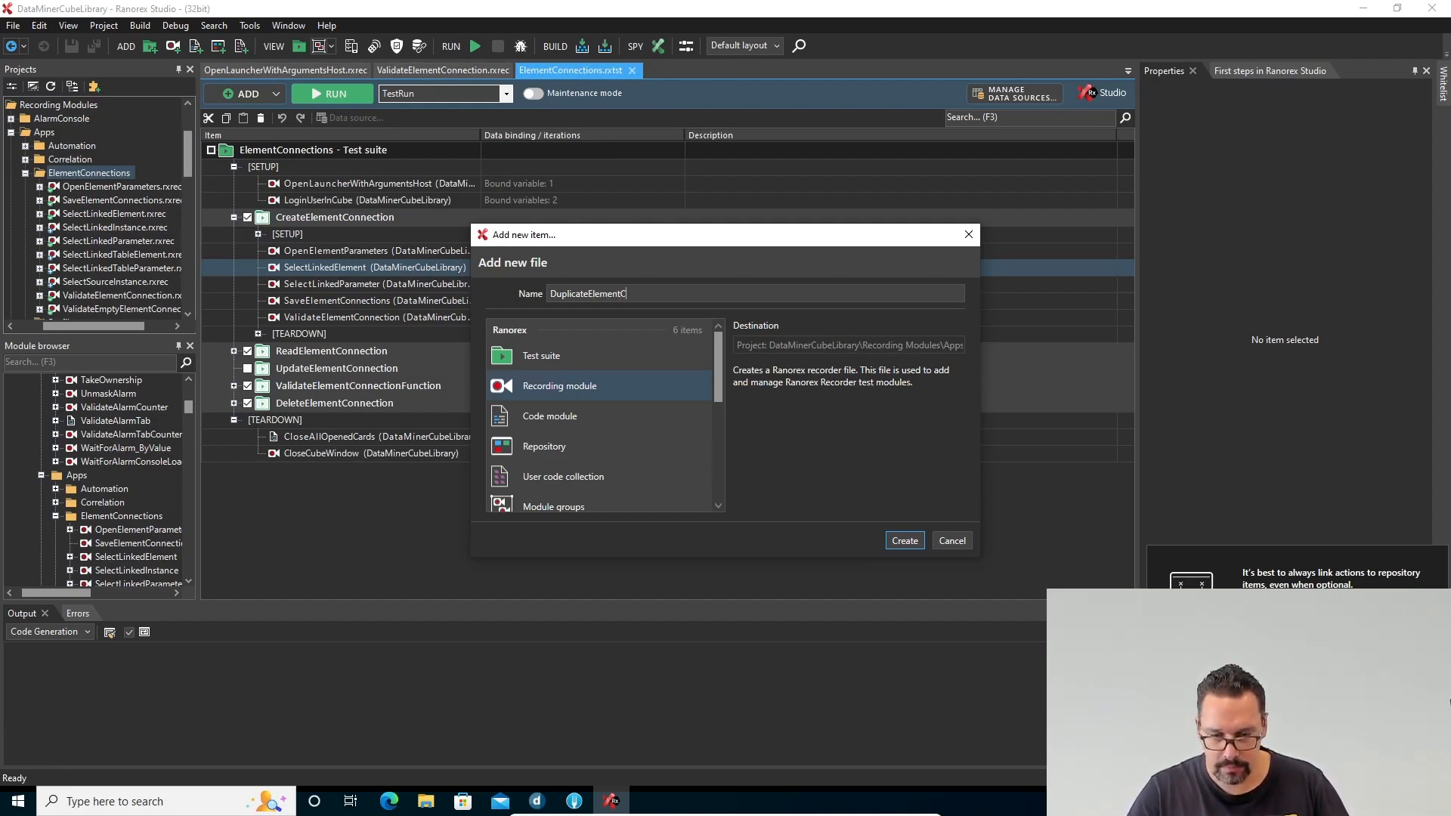
{"action": "type", "text": "onnection"}
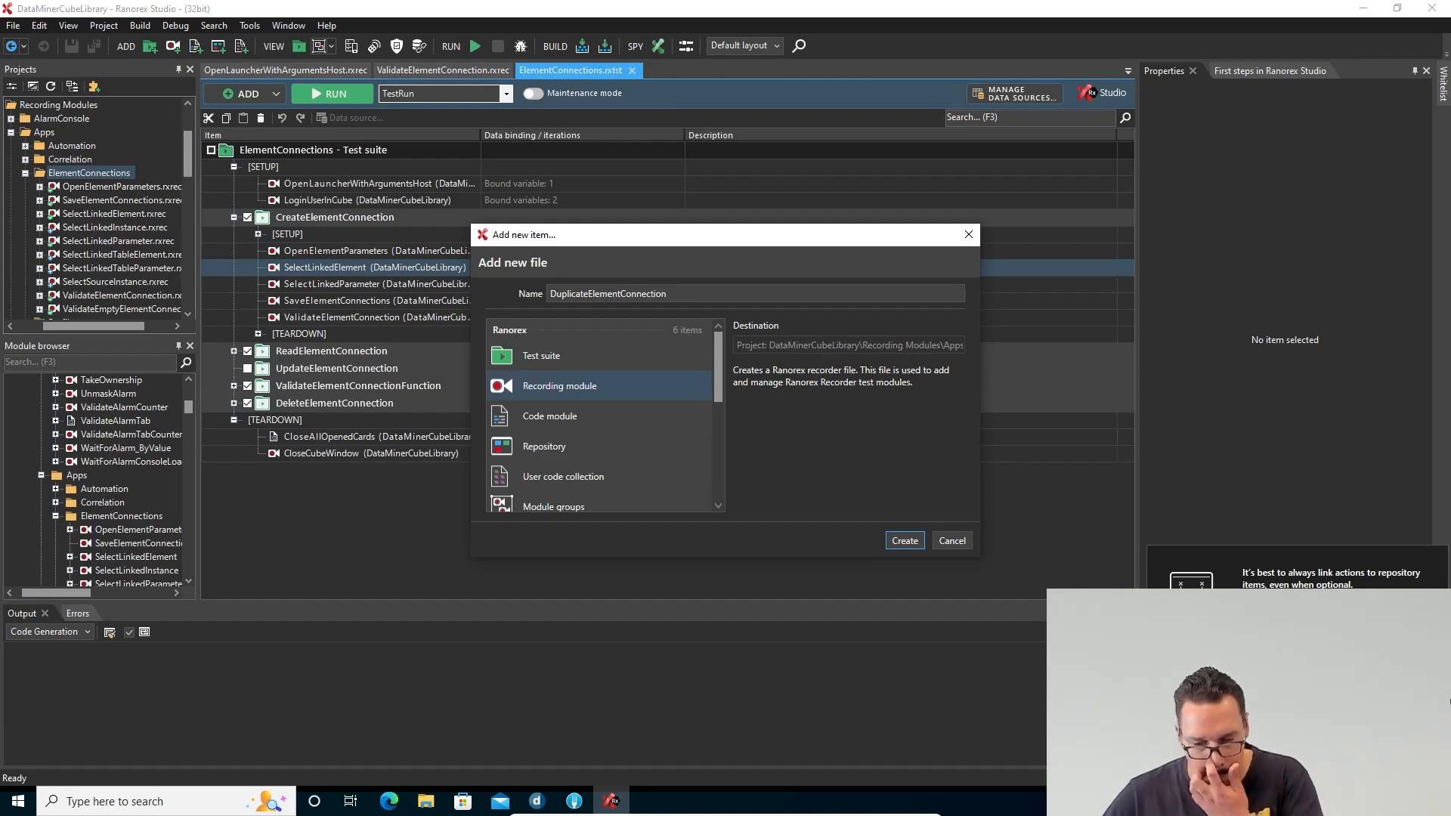
{"action": "left_click", "coordinate": [886, 537]}
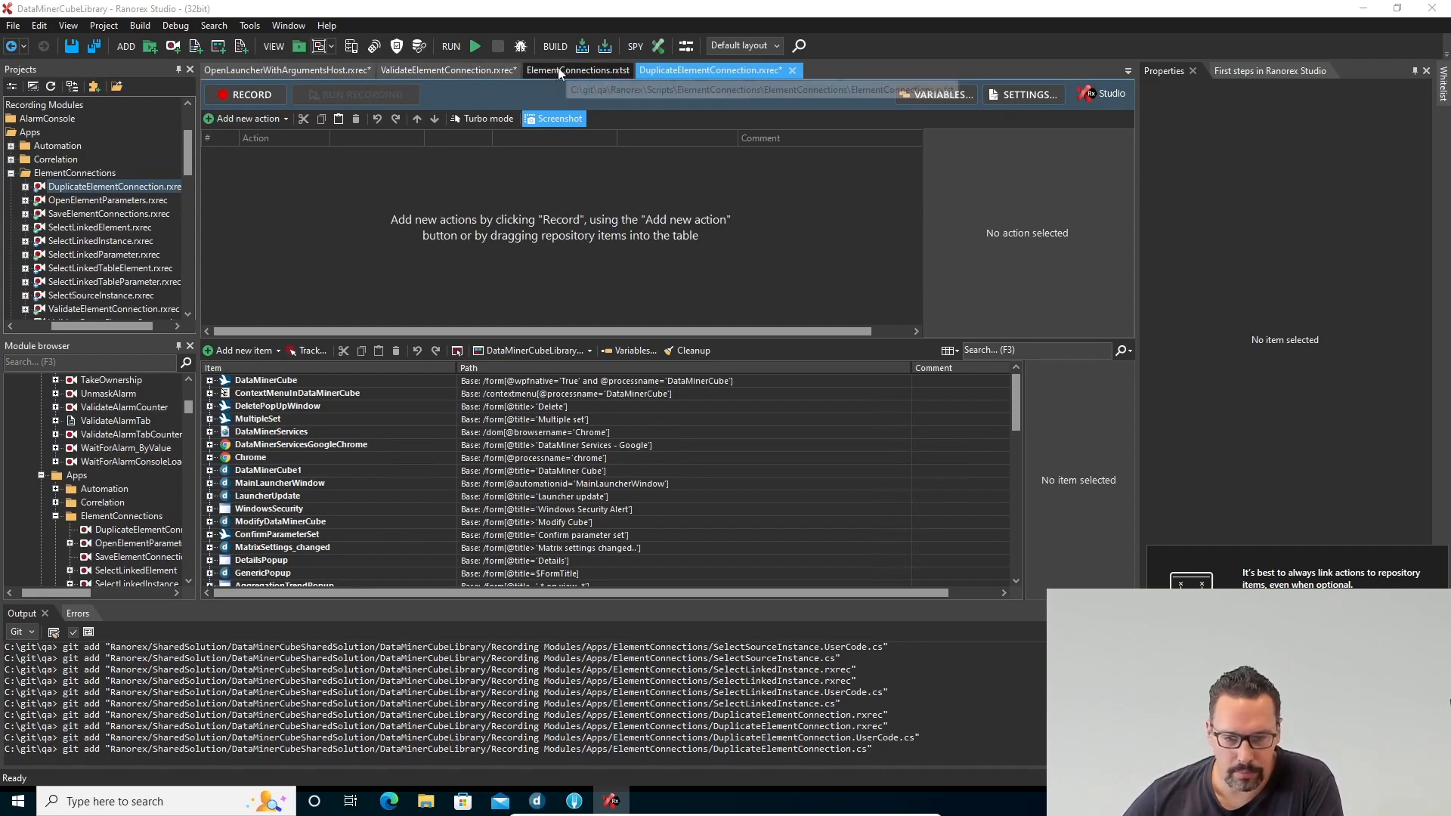
Step: Expand the DataMinerCube repository in the DuplicateElementConnection recording down to the ParameterTreeItem_Duplicated folder under ElementConnections, ConfigureTabPage
{"action": "left_click", "coordinate": [412, 70]}
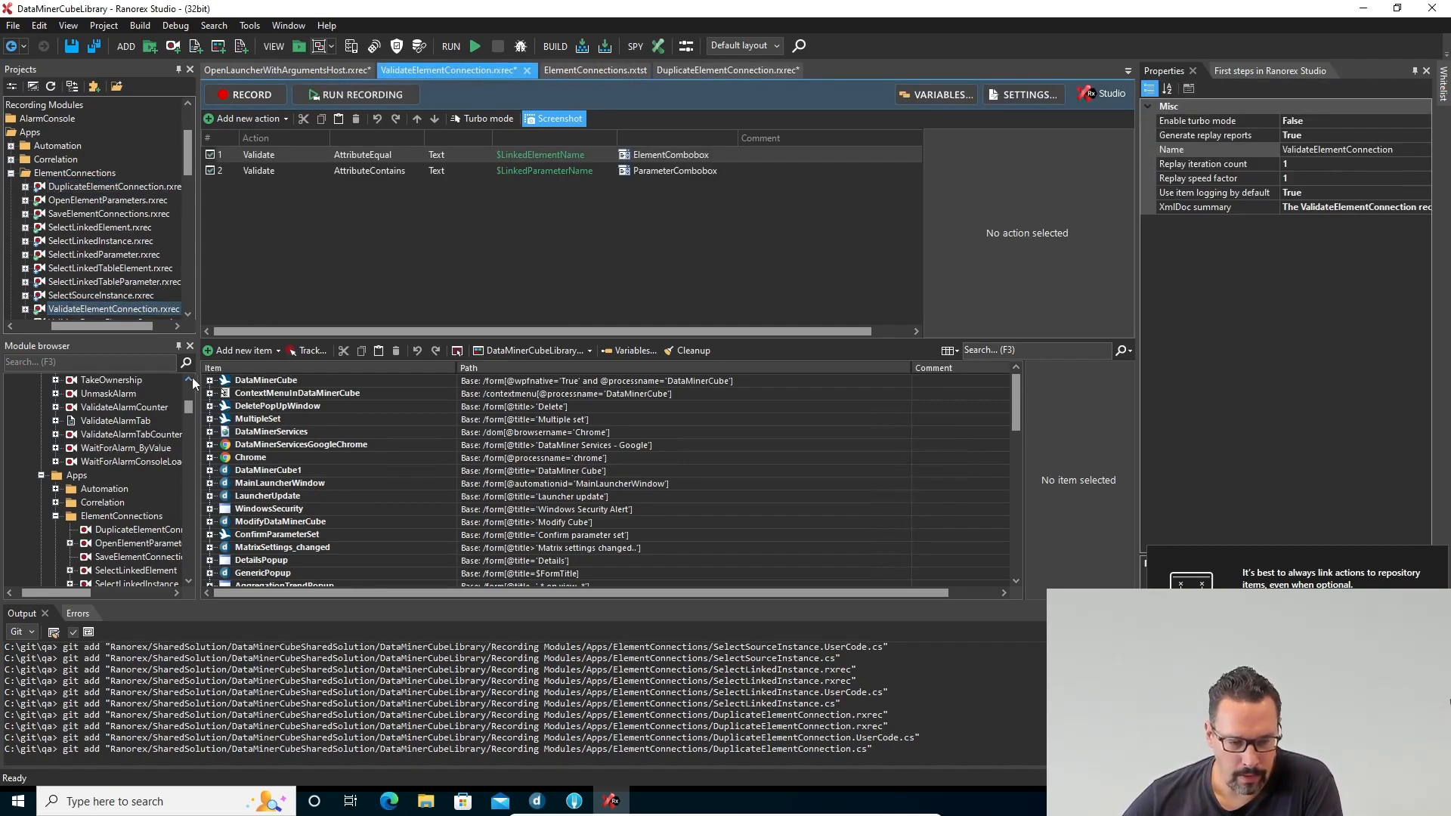
{"action": "left_click", "coordinate": [738, 73]}
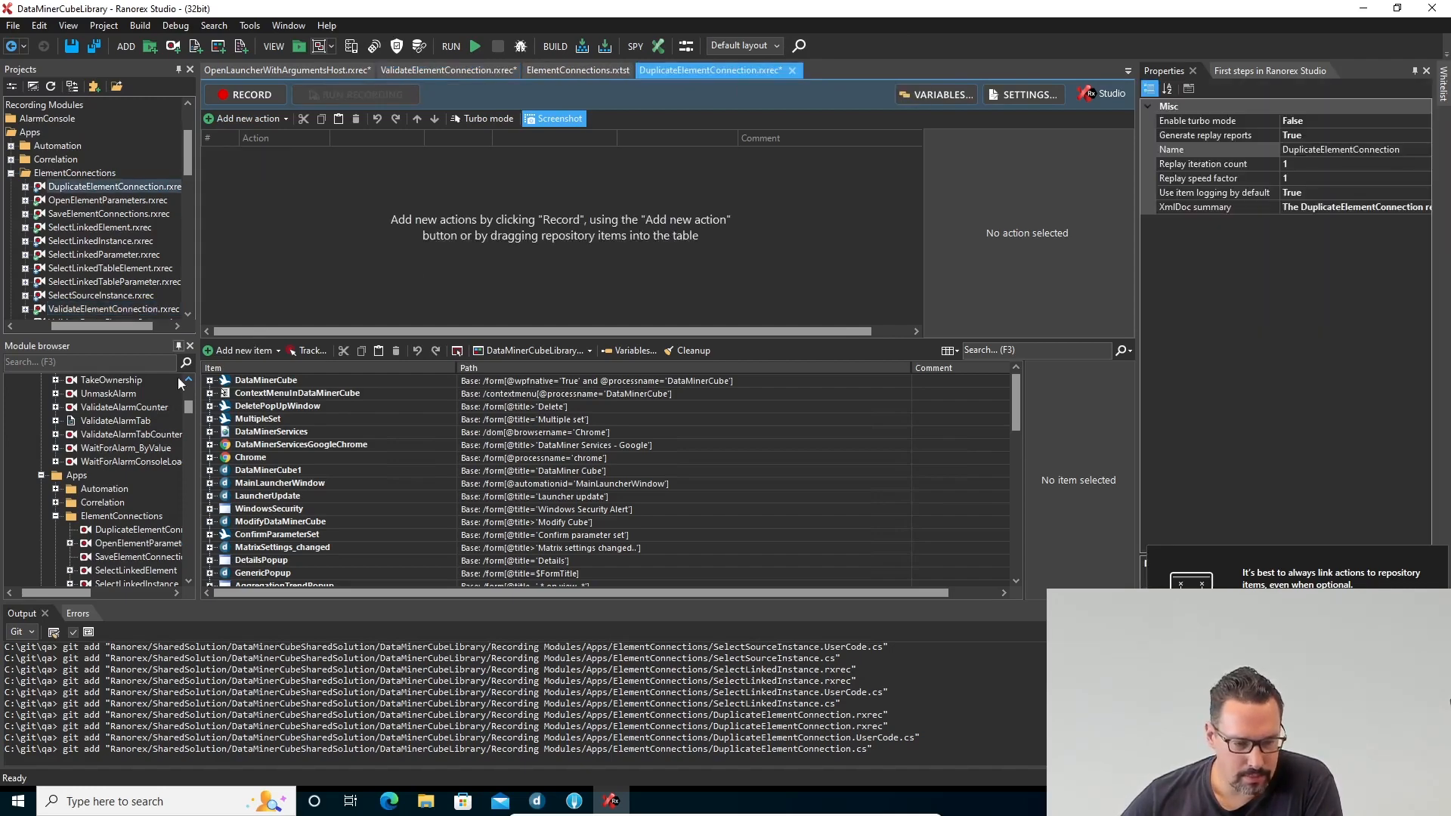
{"action": "left_click", "coordinate": [210, 381]}
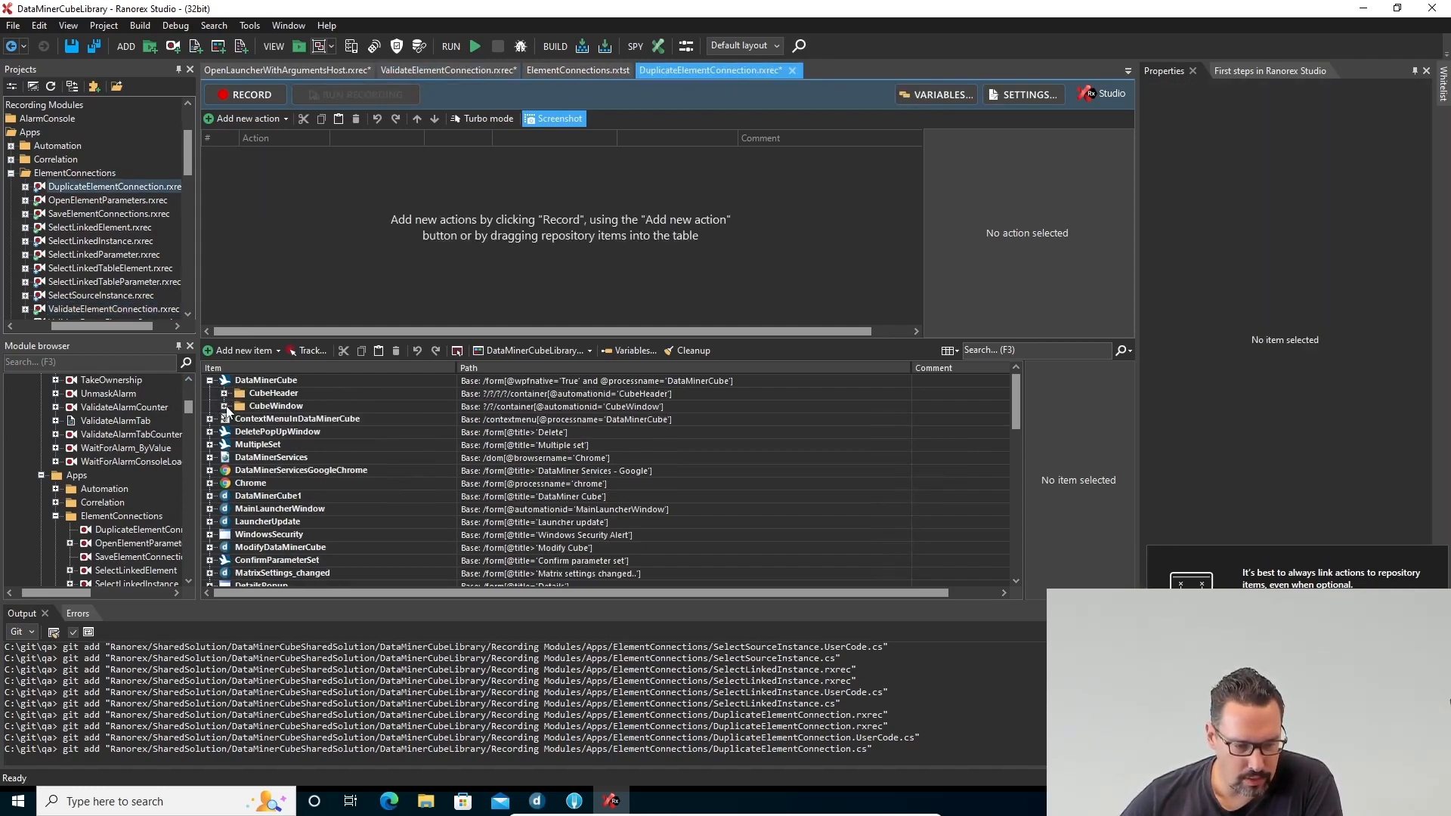
{"action": "left_click", "coordinate": [225, 407]}
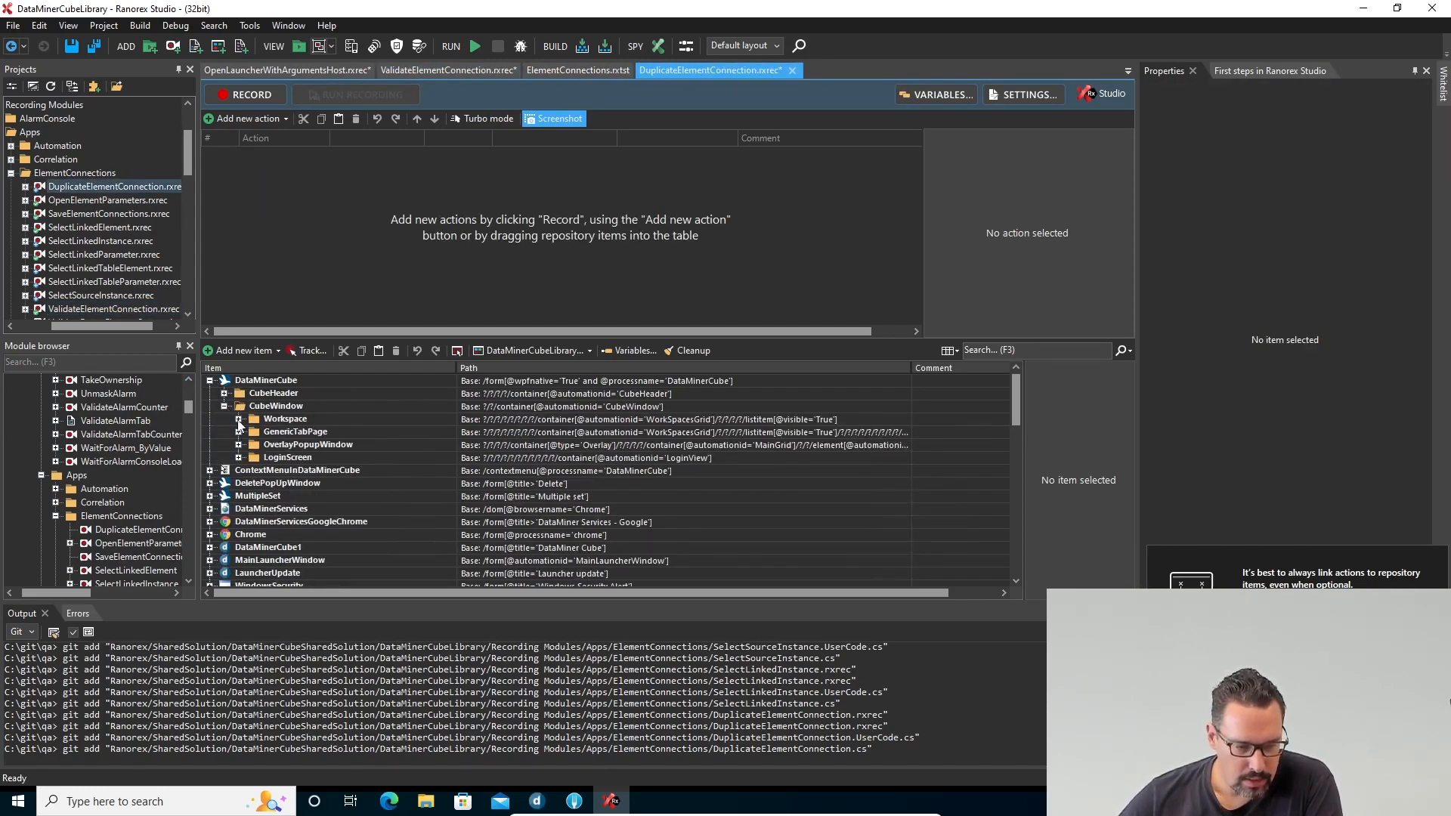
{"action": "left_click", "coordinate": [239, 420]}
{"action": "left_click", "coordinate": [253, 432]}
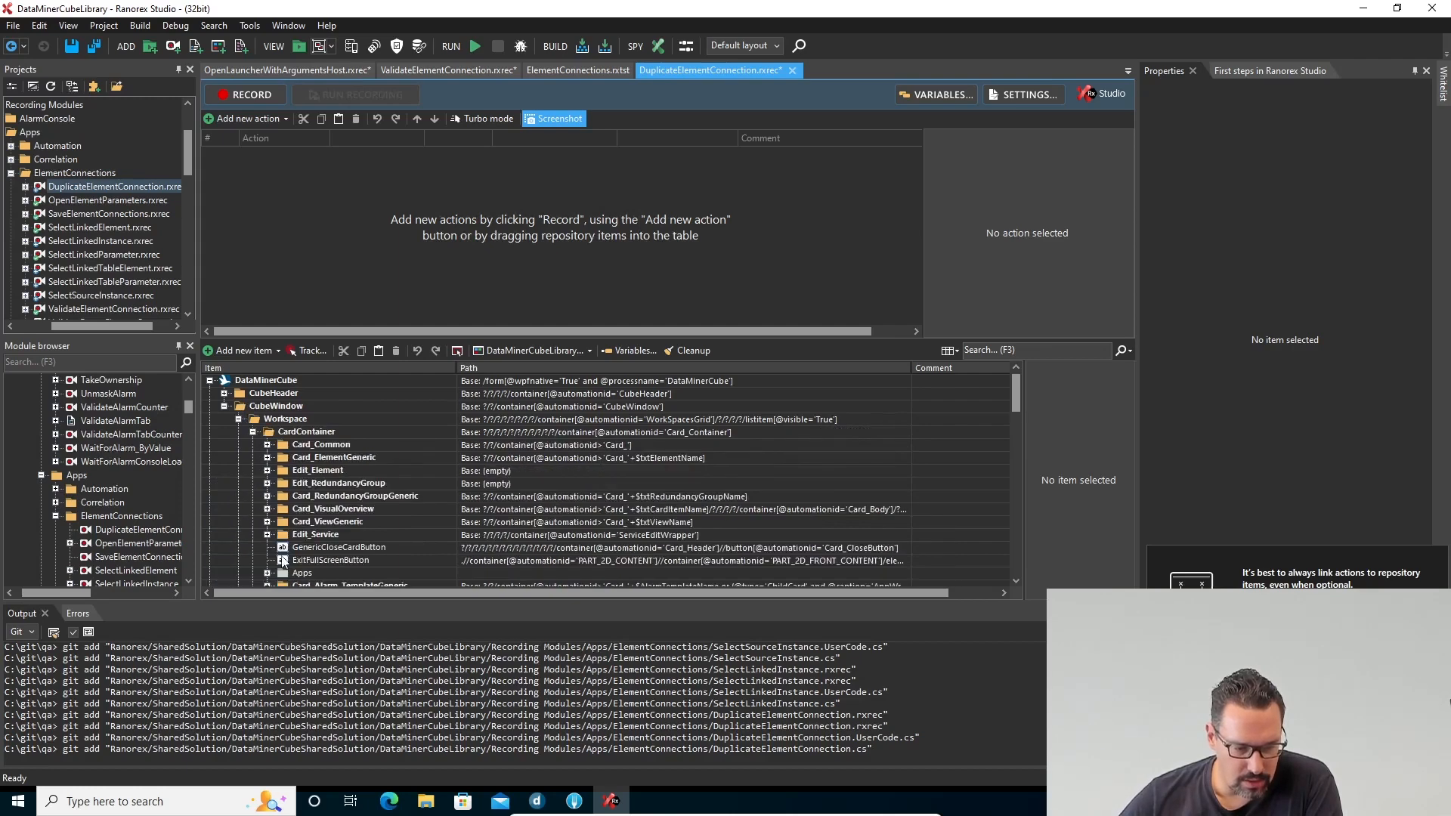
{"action": "left_click", "coordinate": [267, 572]}
{"action": "scroll", "coordinate": [385, 442], "scroll_direction": "down", "scroll_amount": 4}
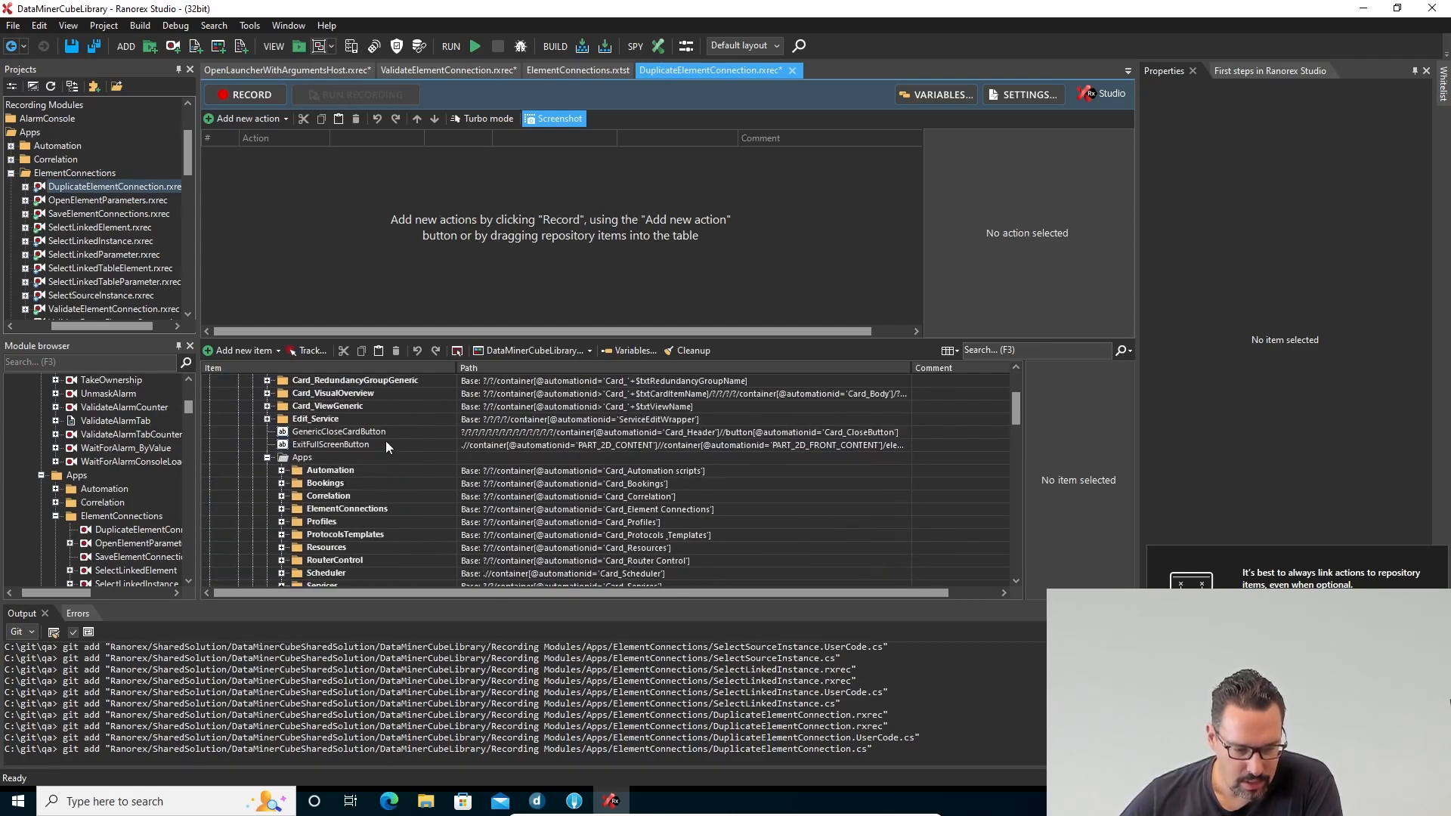
{"action": "left_click", "coordinate": [282, 470]}
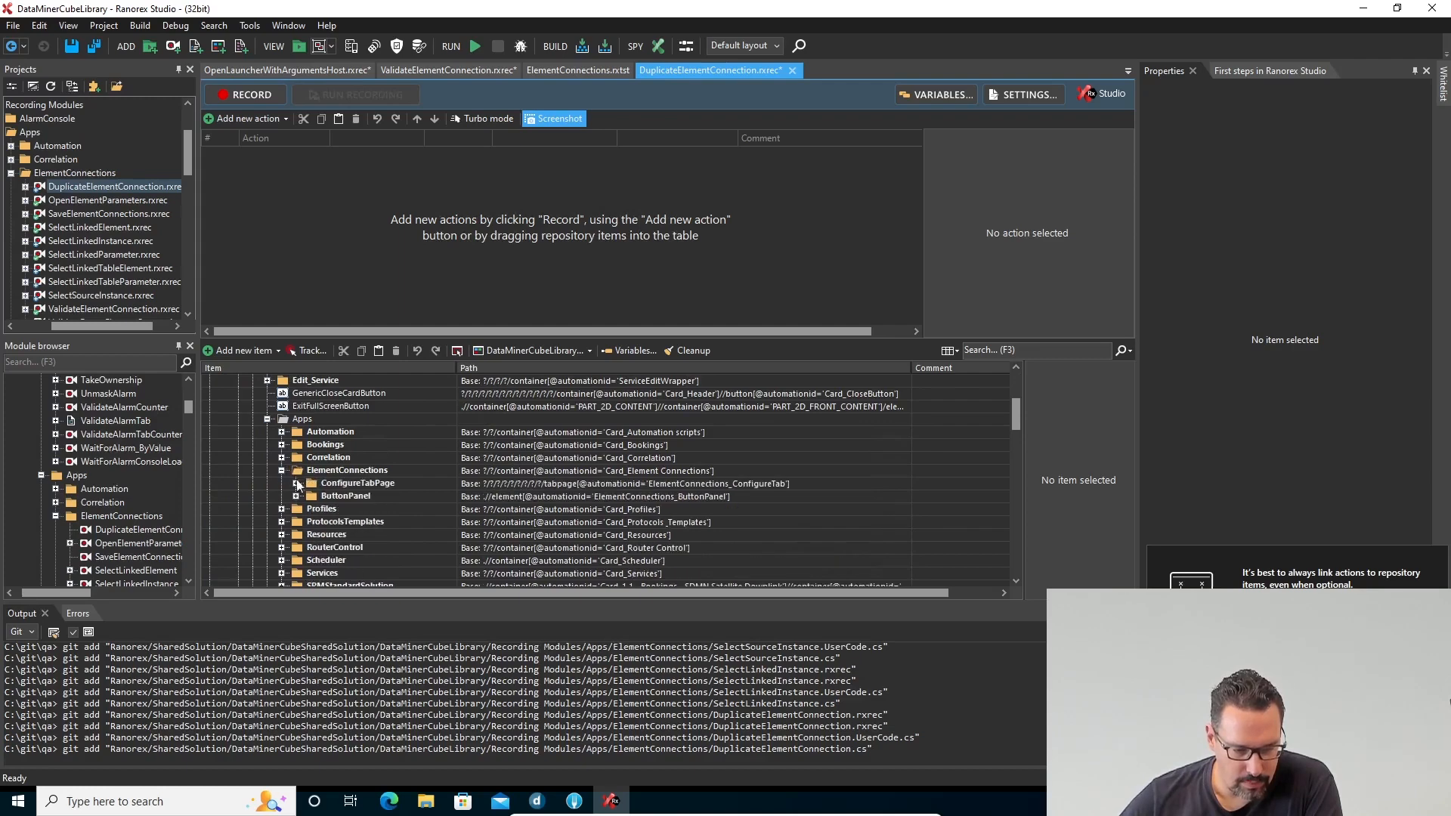
{"action": "left_click", "coordinate": [297, 484]}
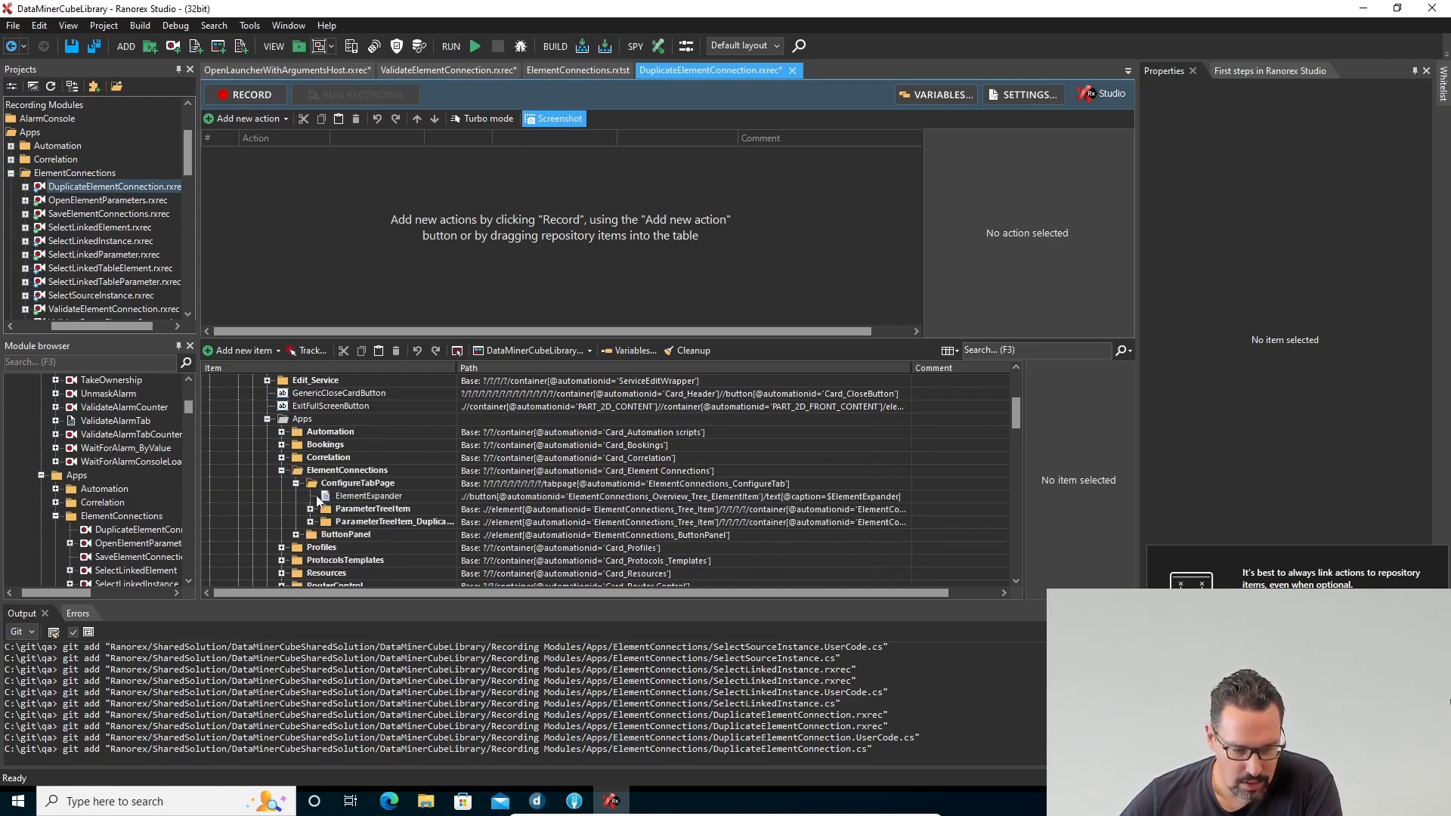
{"action": "left_click", "coordinate": [310, 524]}
{"action": "left_click", "coordinate": [310, 522]}
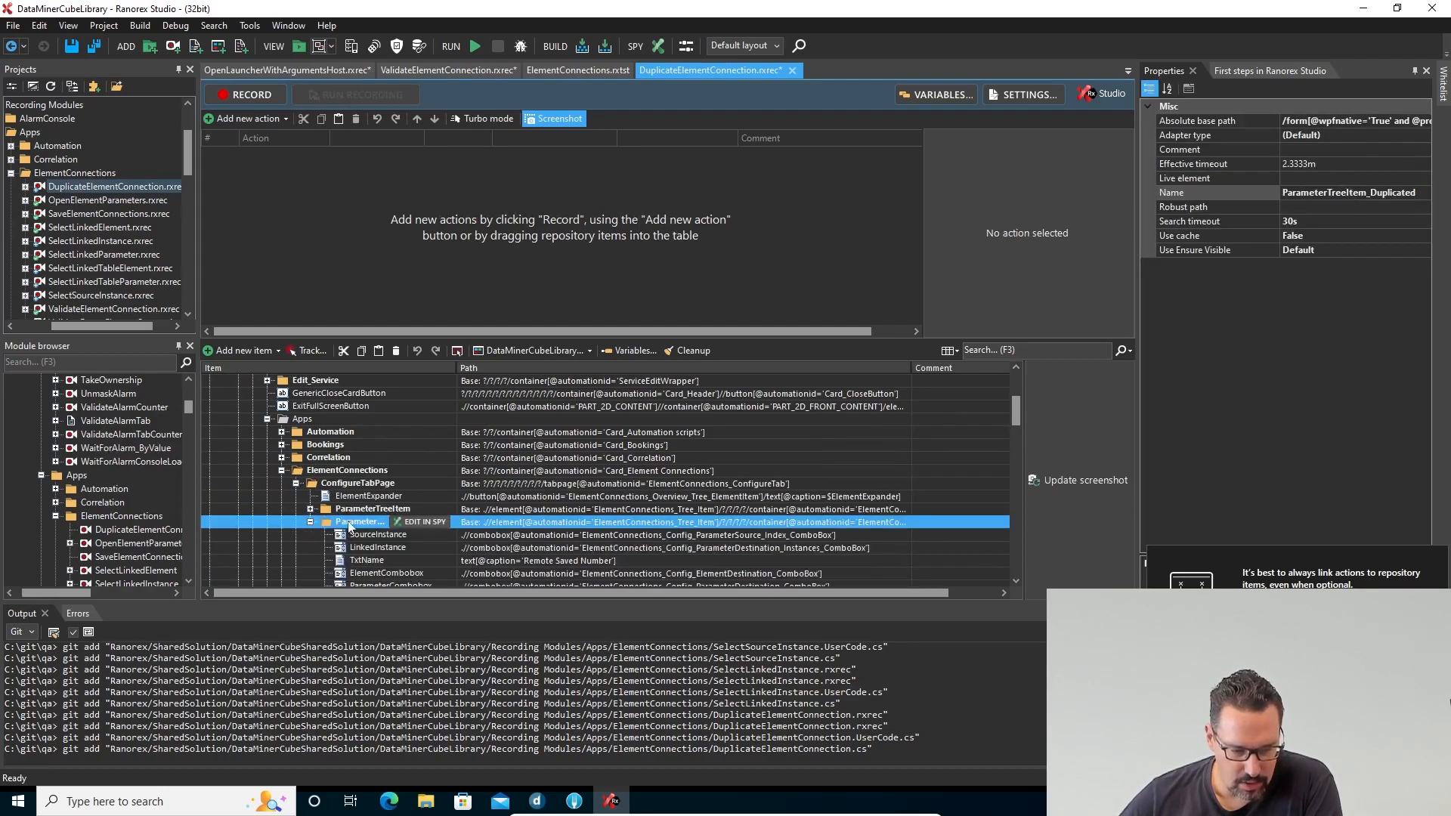
Step: Add a mouse action for the ParameterTreeItem_Duplicated repository folder to the empty DuplicateElementConnection recording
{"action": "scroll", "coordinate": [456, 451], "scroll_direction": "down", "scroll_amount": 3}
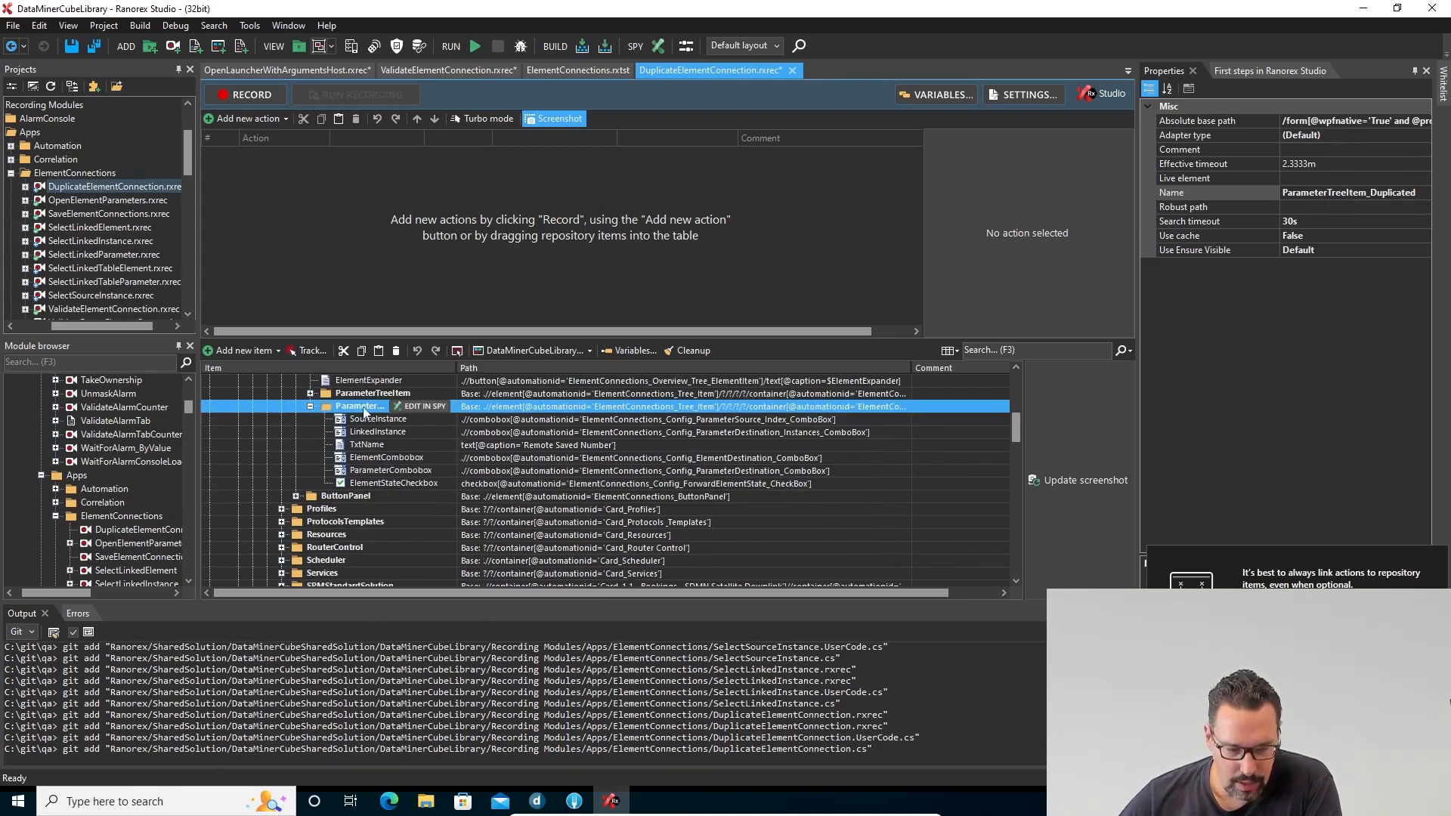
{"action": "key", "text": "F2"}
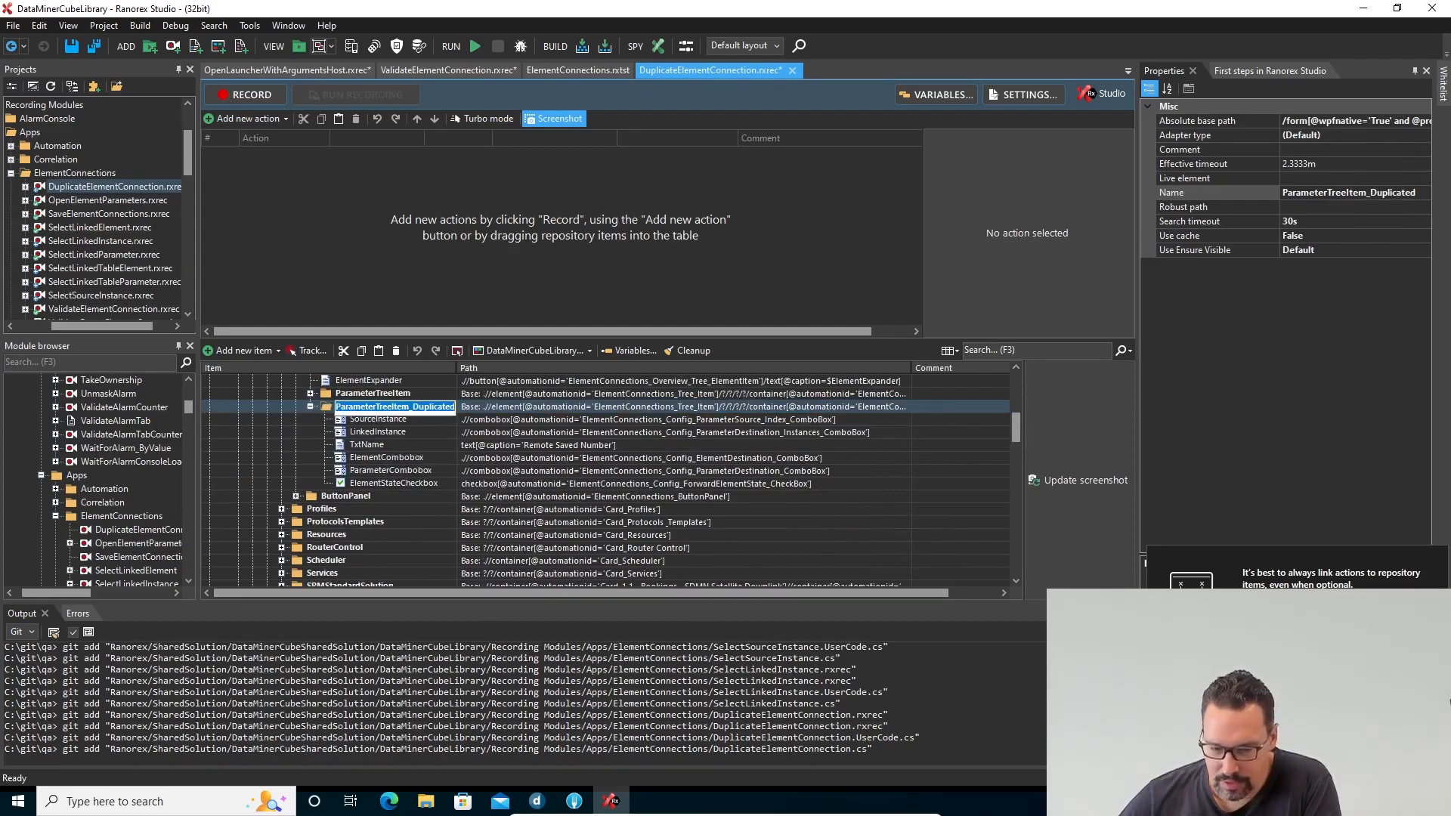
{"action": "left_click", "coordinate": [326, 409]}
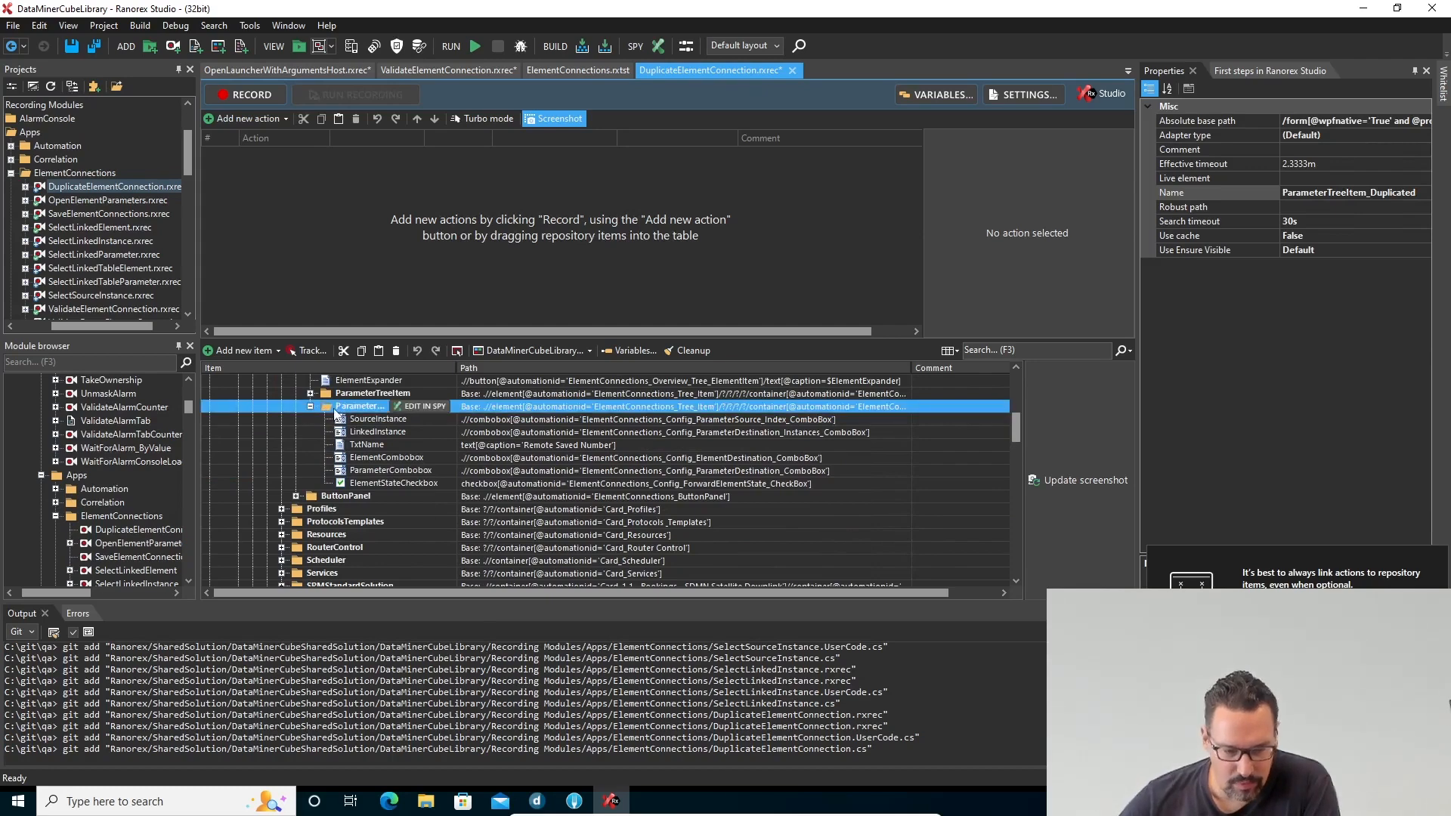
{"action": "left_click_drag", "start_coordinate": [332, 412], "coordinate": [382, 162]}
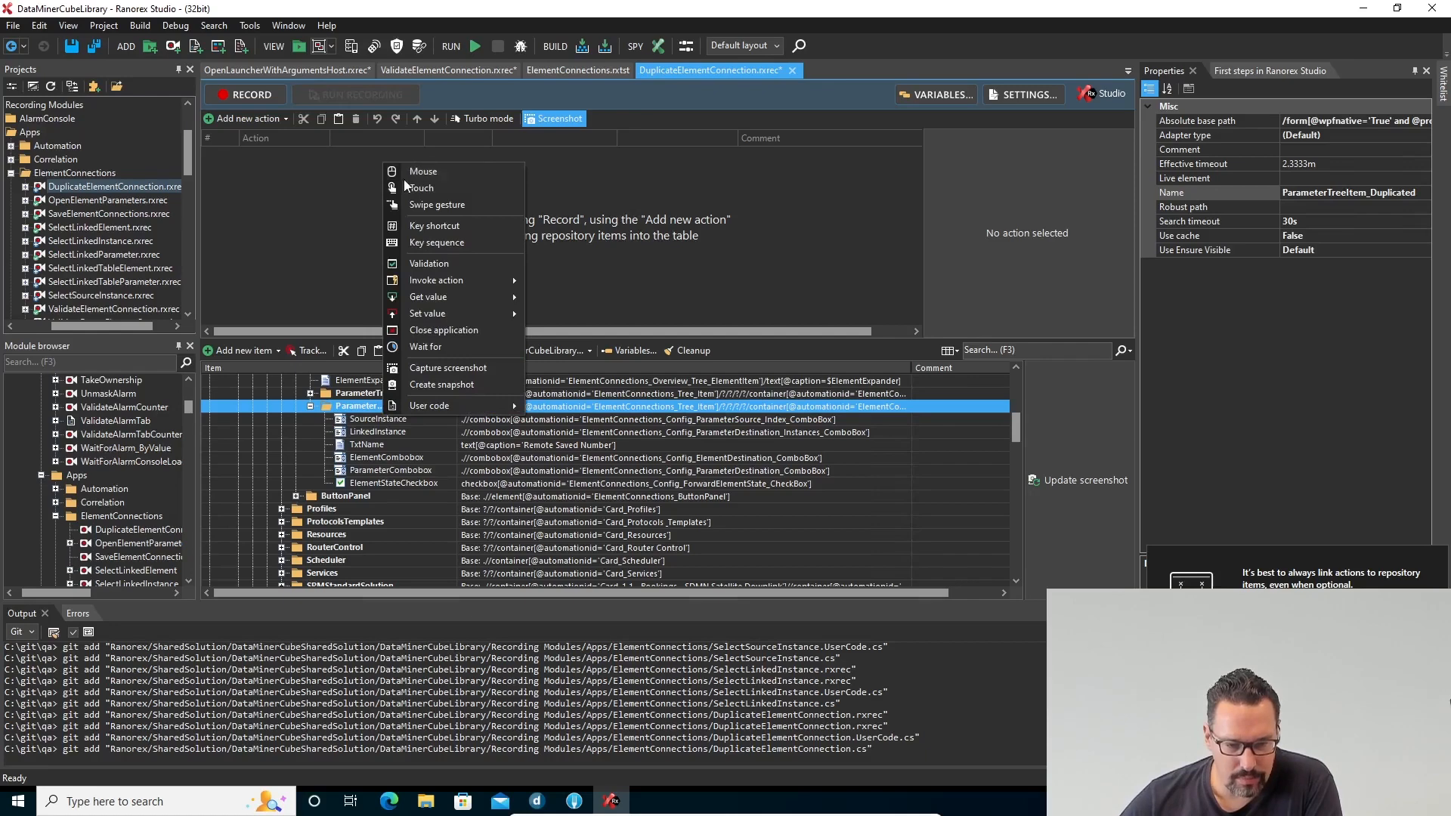
{"action": "left_click", "coordinate": [418, 172]}
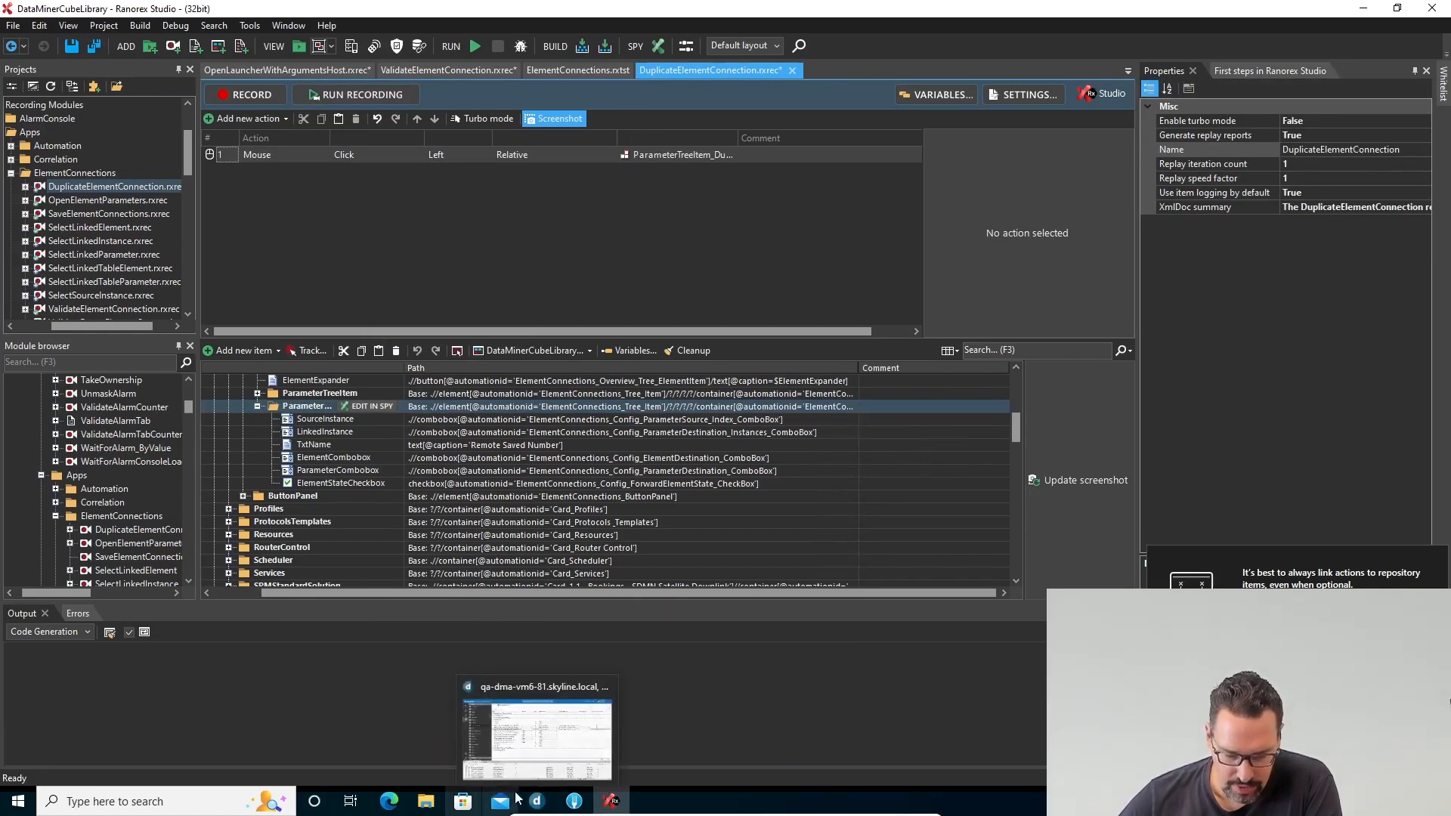
Step: Set the mouse button of the ParameterTreeItem_Duplicated click action to Right
{"action": "left_click", "coordinate": [537, 802]}
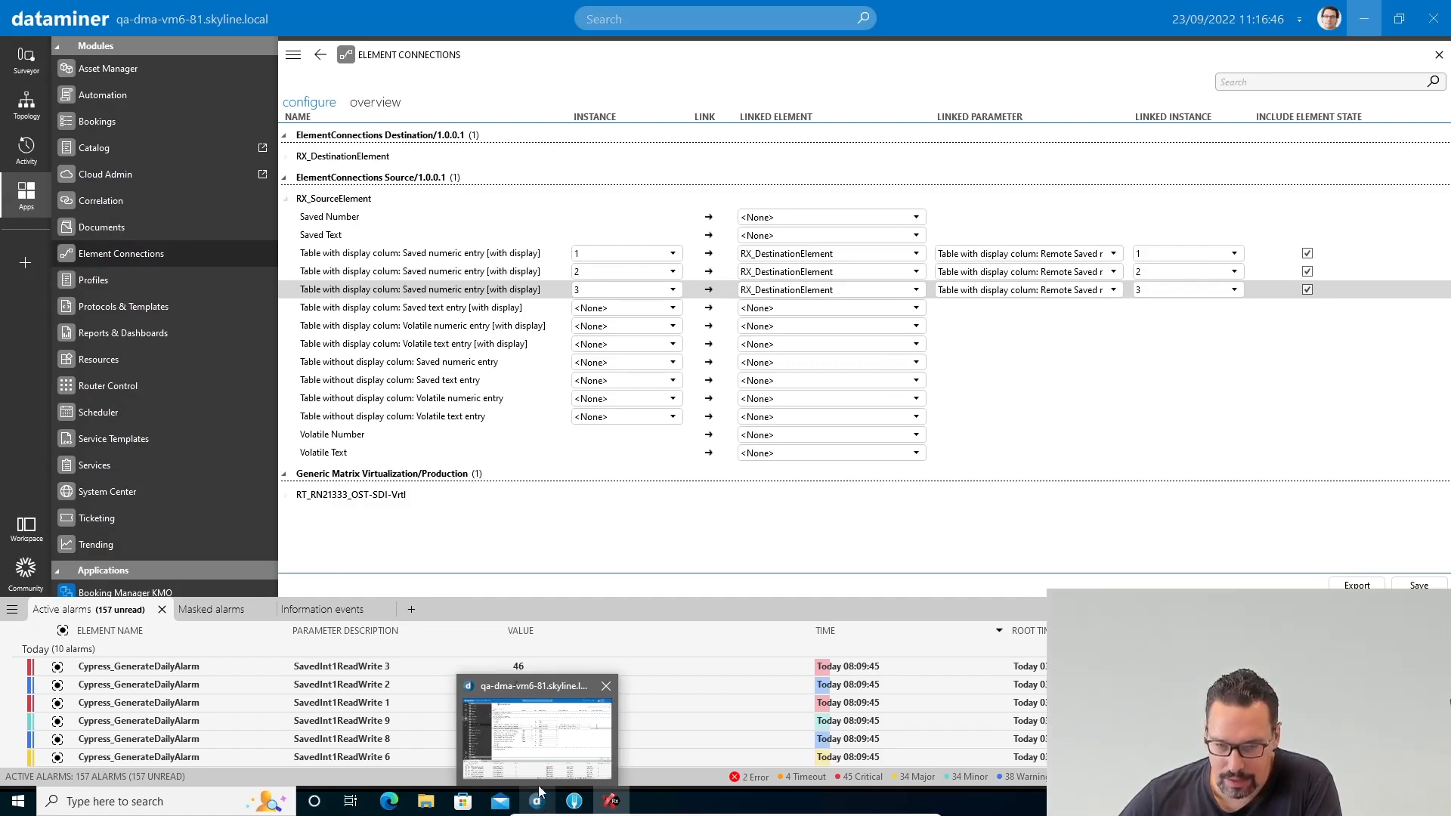
{"action": "left_click", "coordinate": [538, 798]}
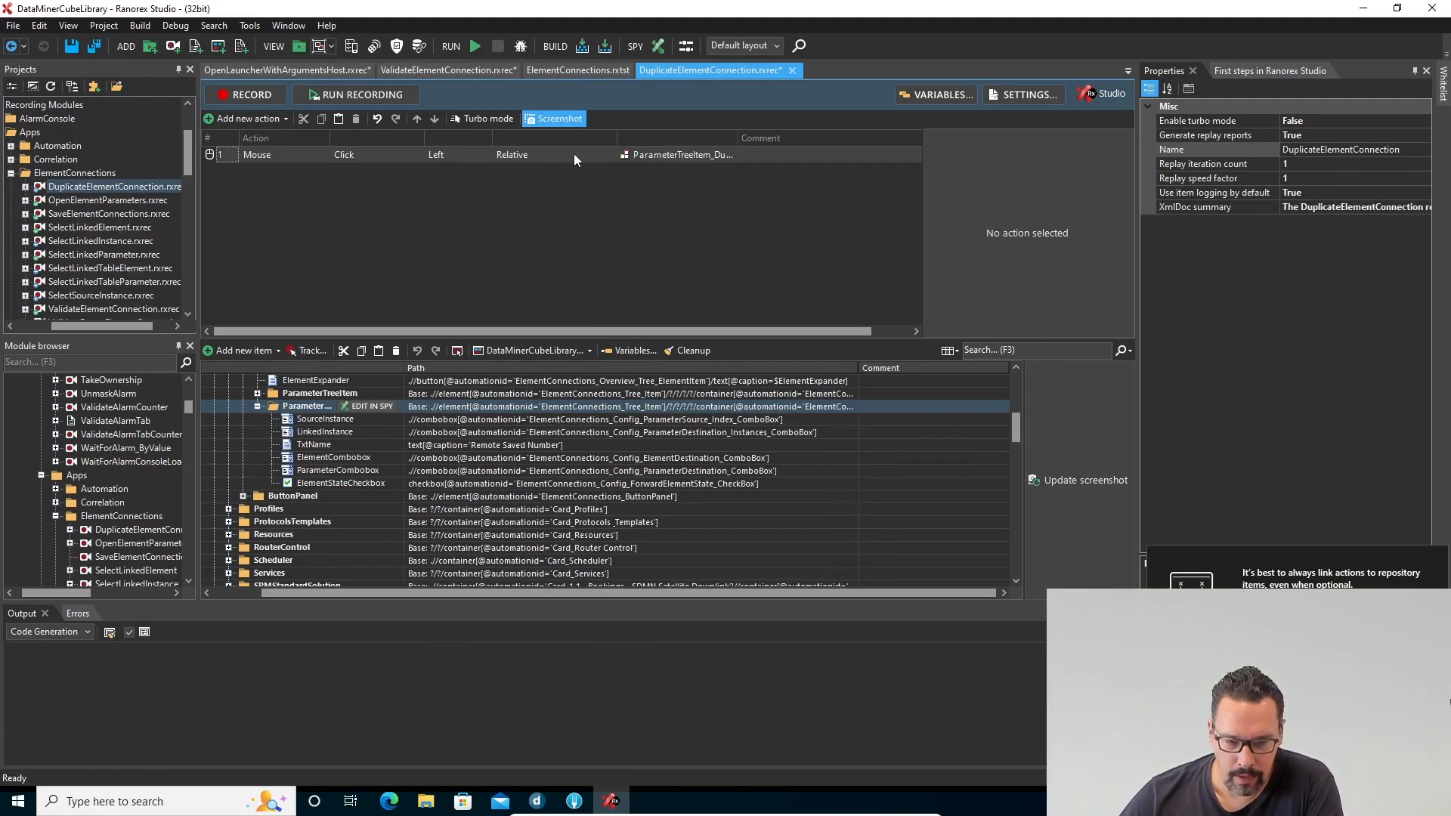
{"action": "left_click", "coordinate": [457, 154]}
{"action": "left_click", "coordinate": [468, 155]}
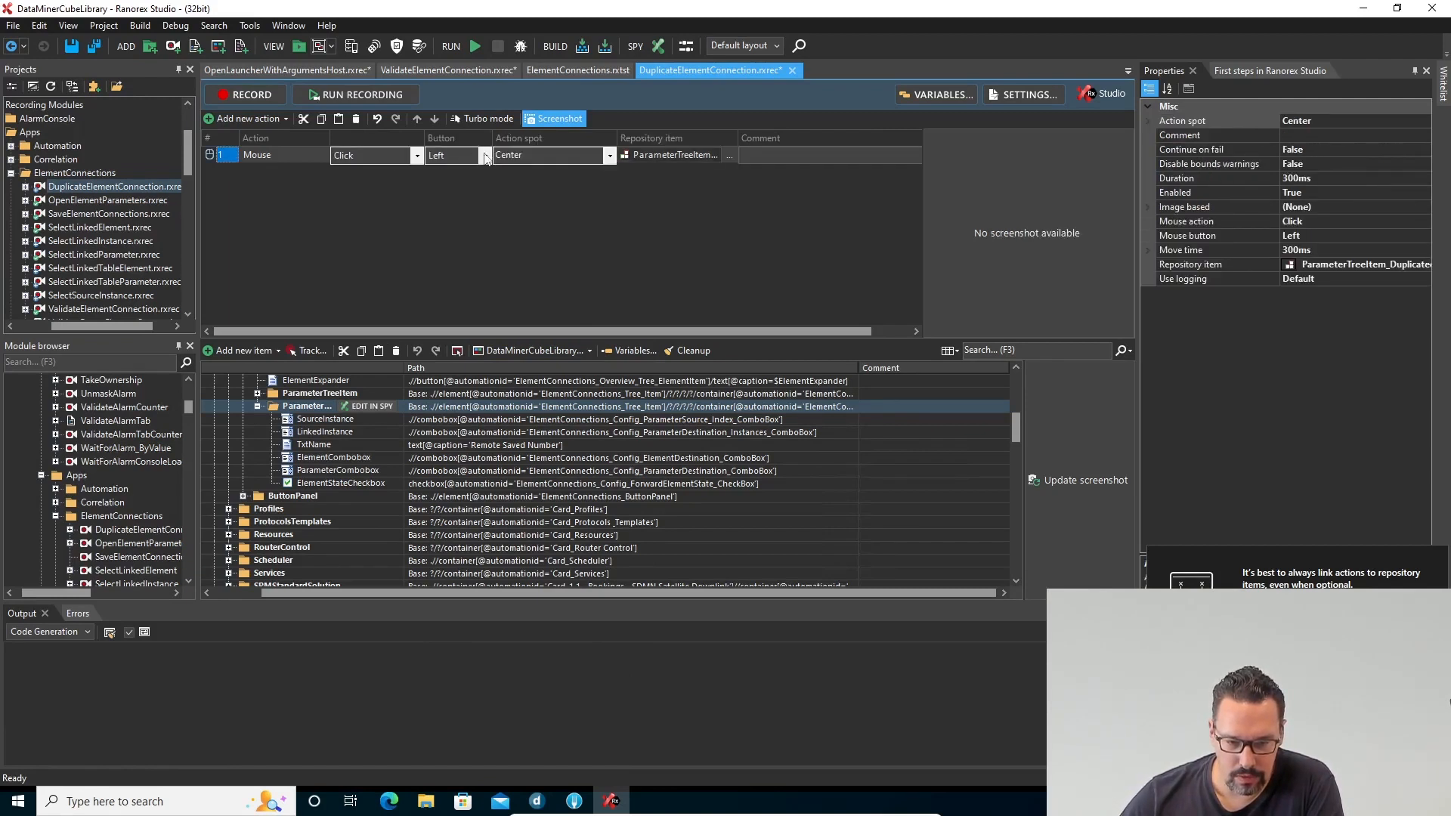
{"action": "left_click", "coordinate": [466, 214]}
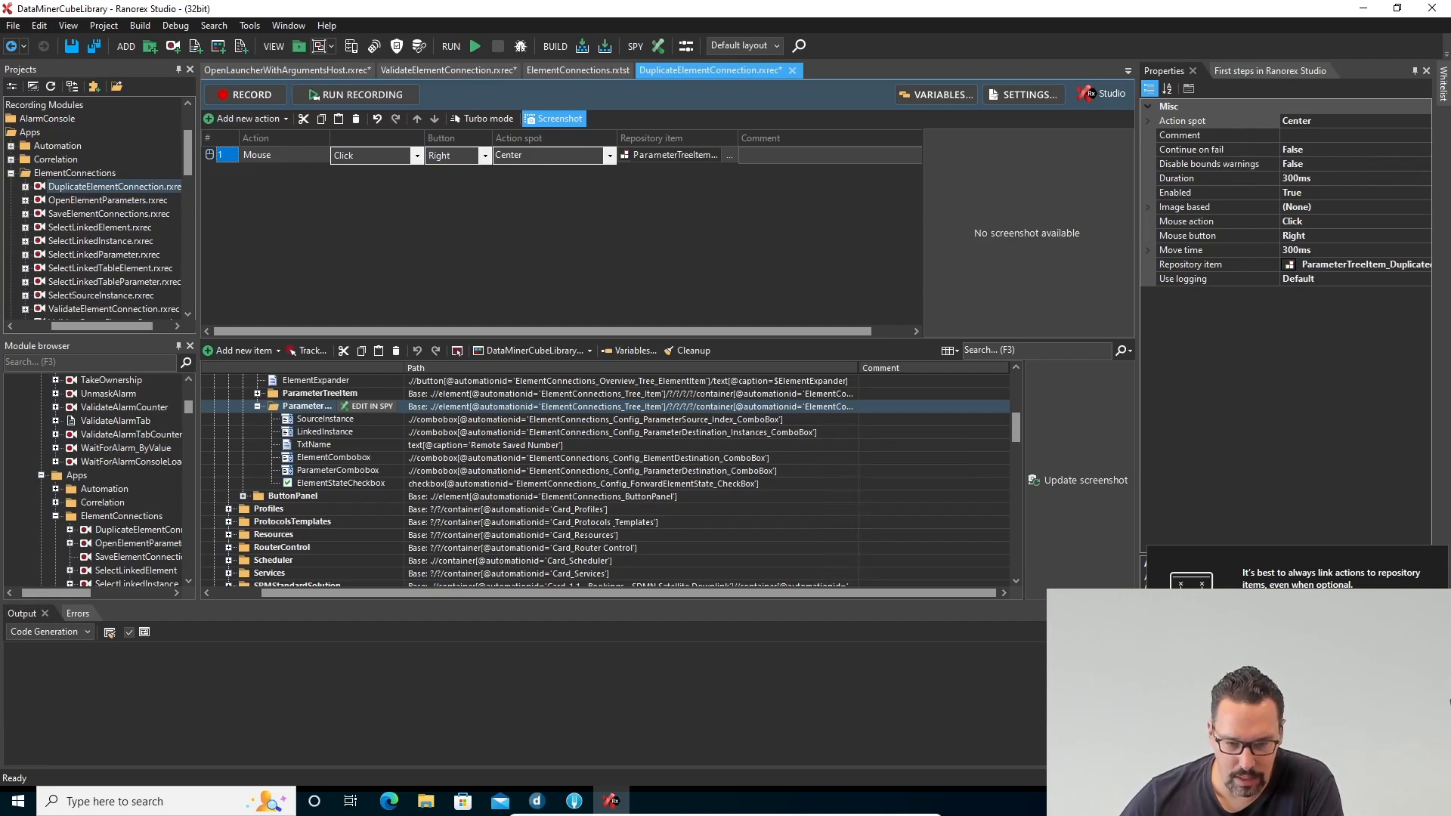
{"action": "left_click", "coordinate": [443, 201]}
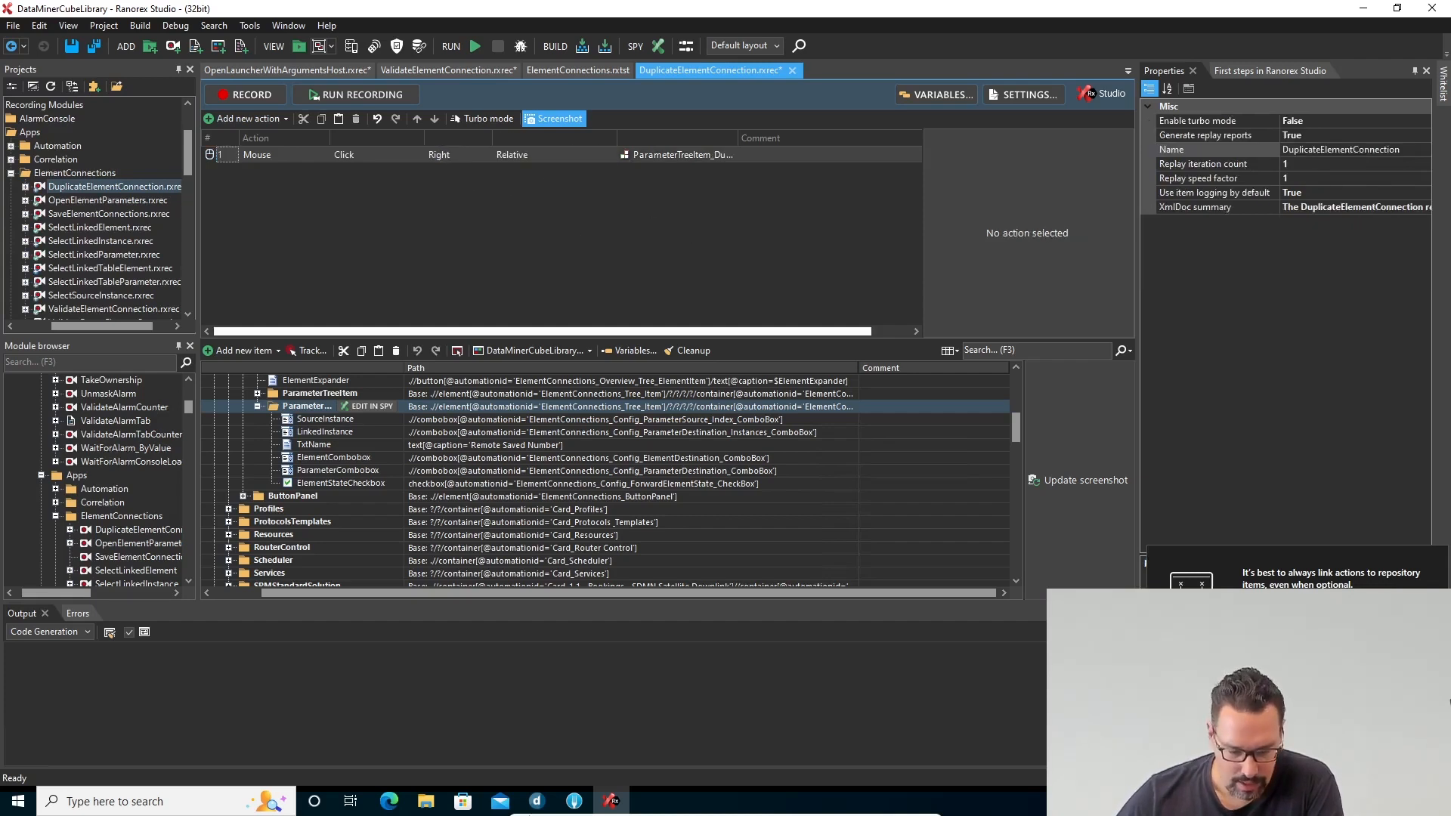
Step: Switch to DataMiner, show the context menu of the first linked saved numeric entry, and launch Ranorex Spy
{"action": "mouse_move", "coordinate": [541, 808]}
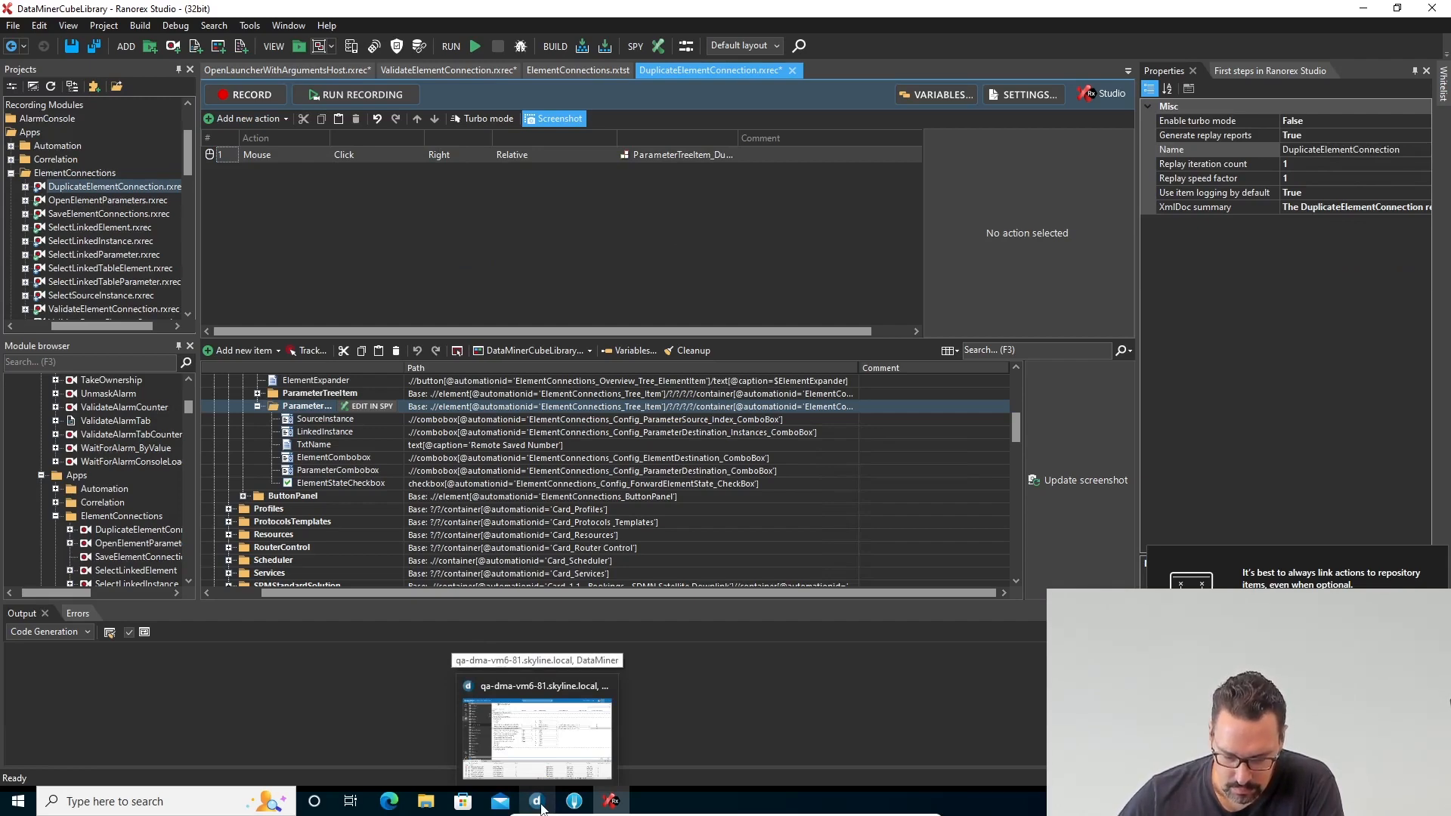
{"action": "left_click", "coordinate": [545, 705]}
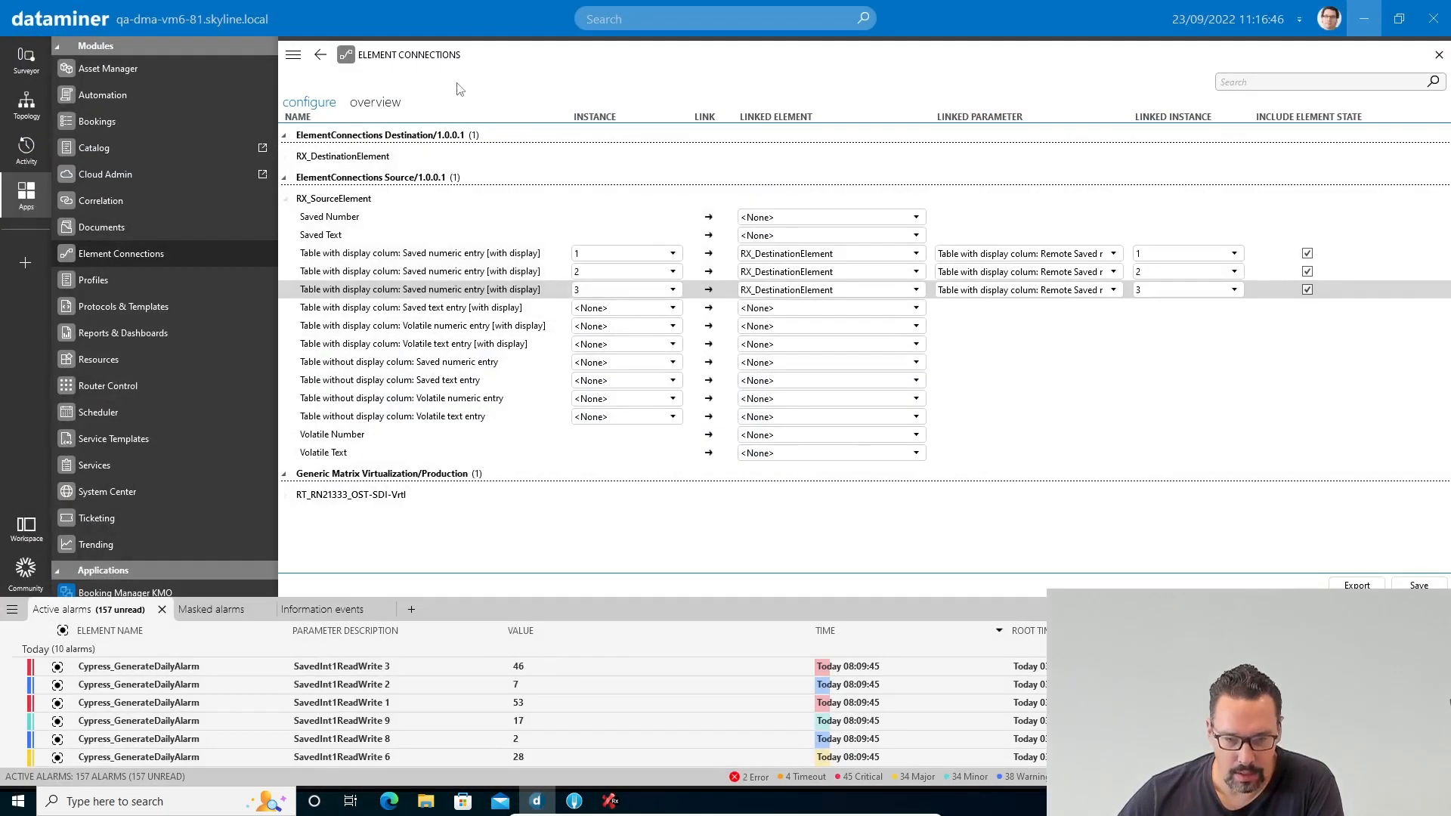
{"action": "right_click", "coordinate": [469, 259]}
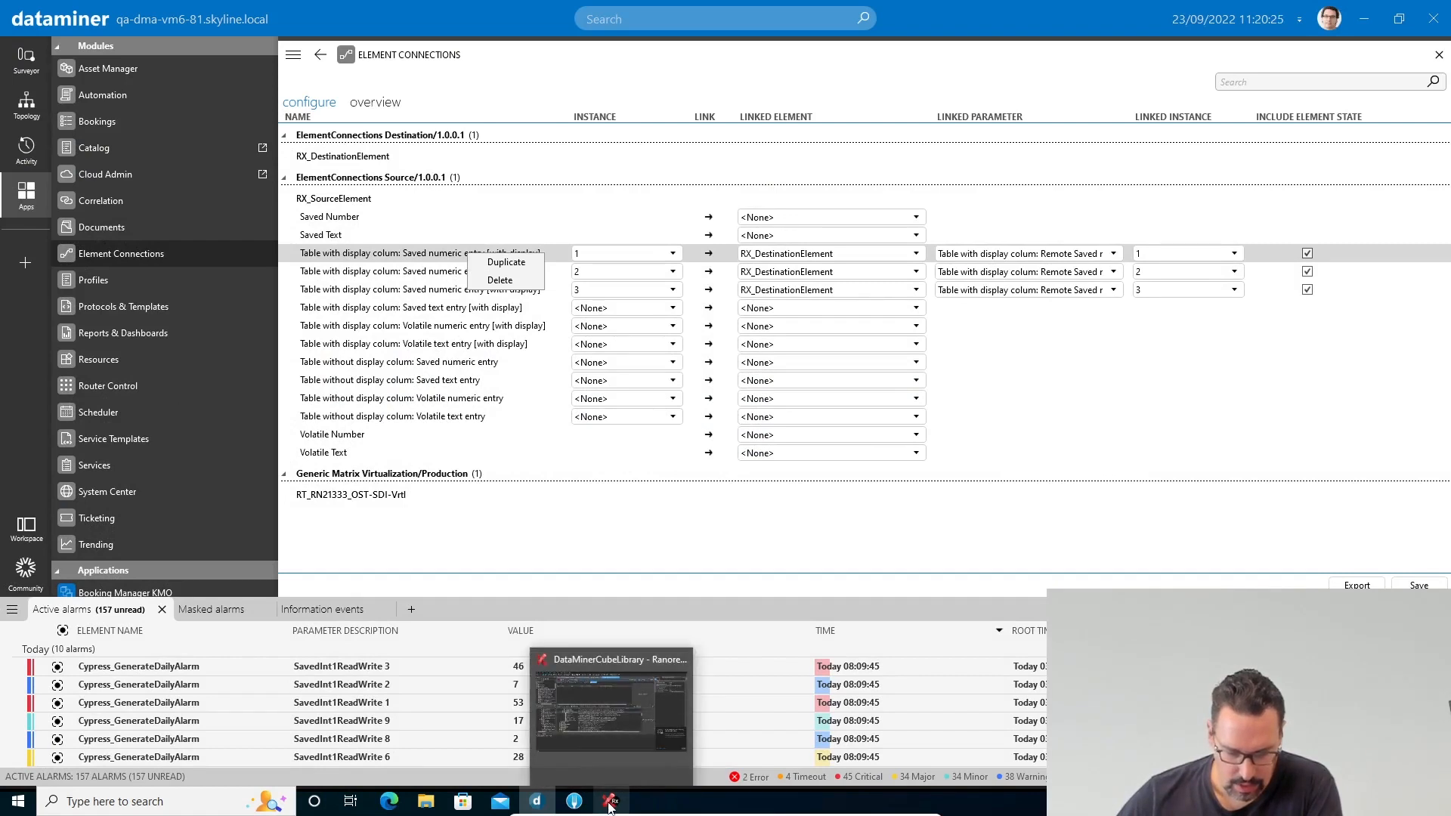
{"action": "left_click", "coordinate": [18, 802]}
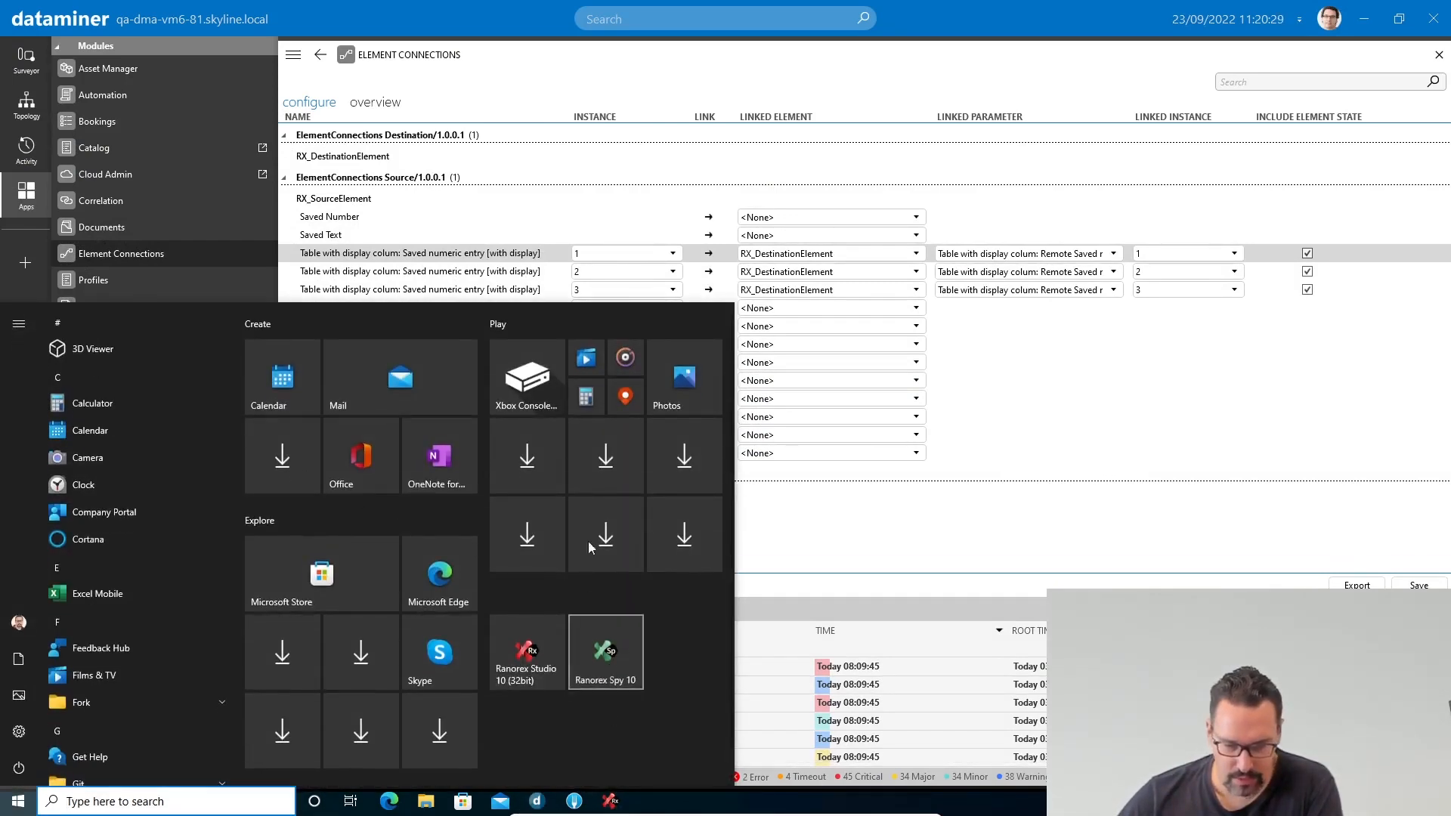
{"action": "left_click", "coordinate": [607, 659]}
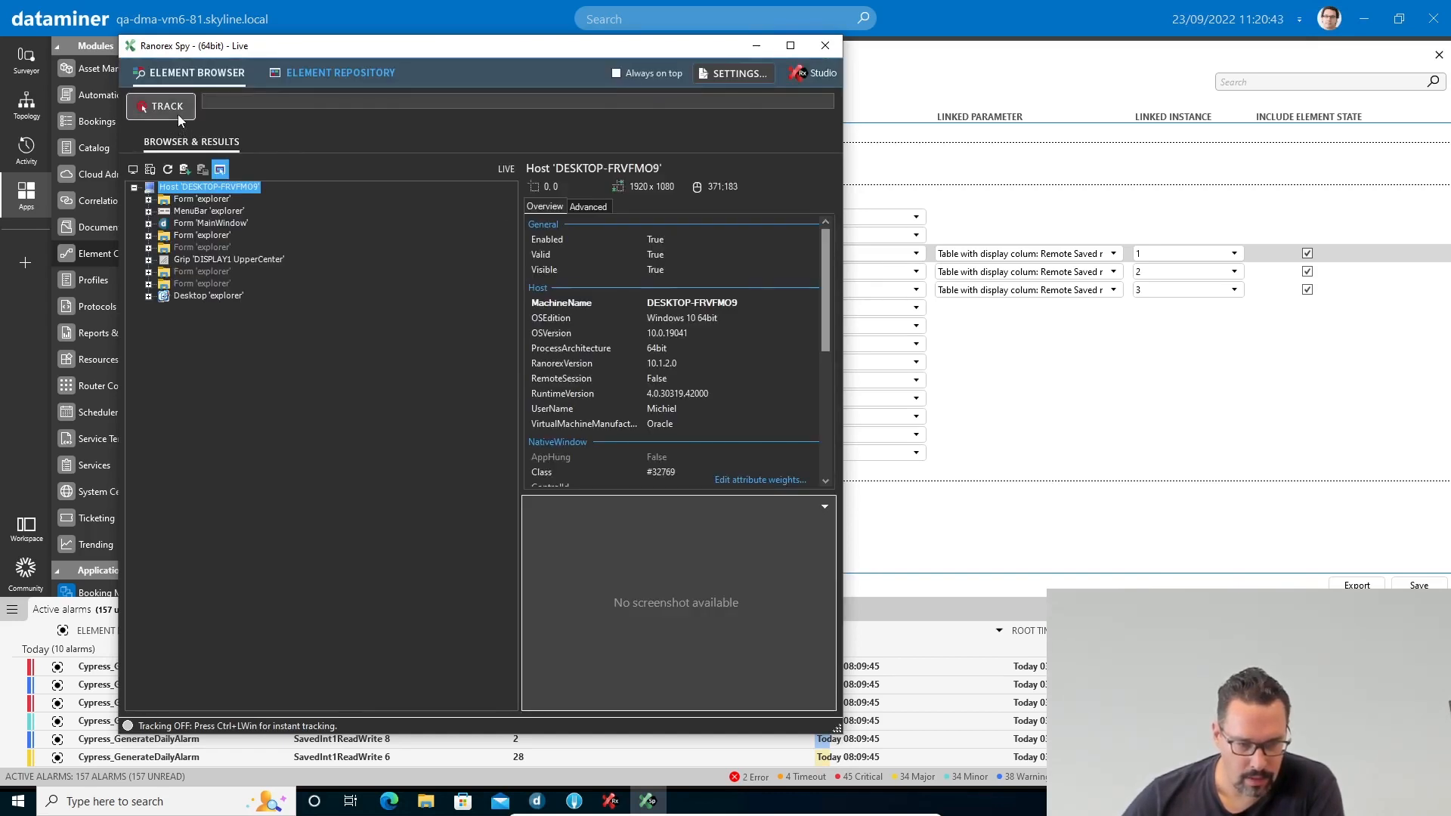
Step: Track the Duplicate item in the context menu of the first linked saved numeric entry with Ranorex Spy
{"action": "left_click", "coordinate": [179, 121]}
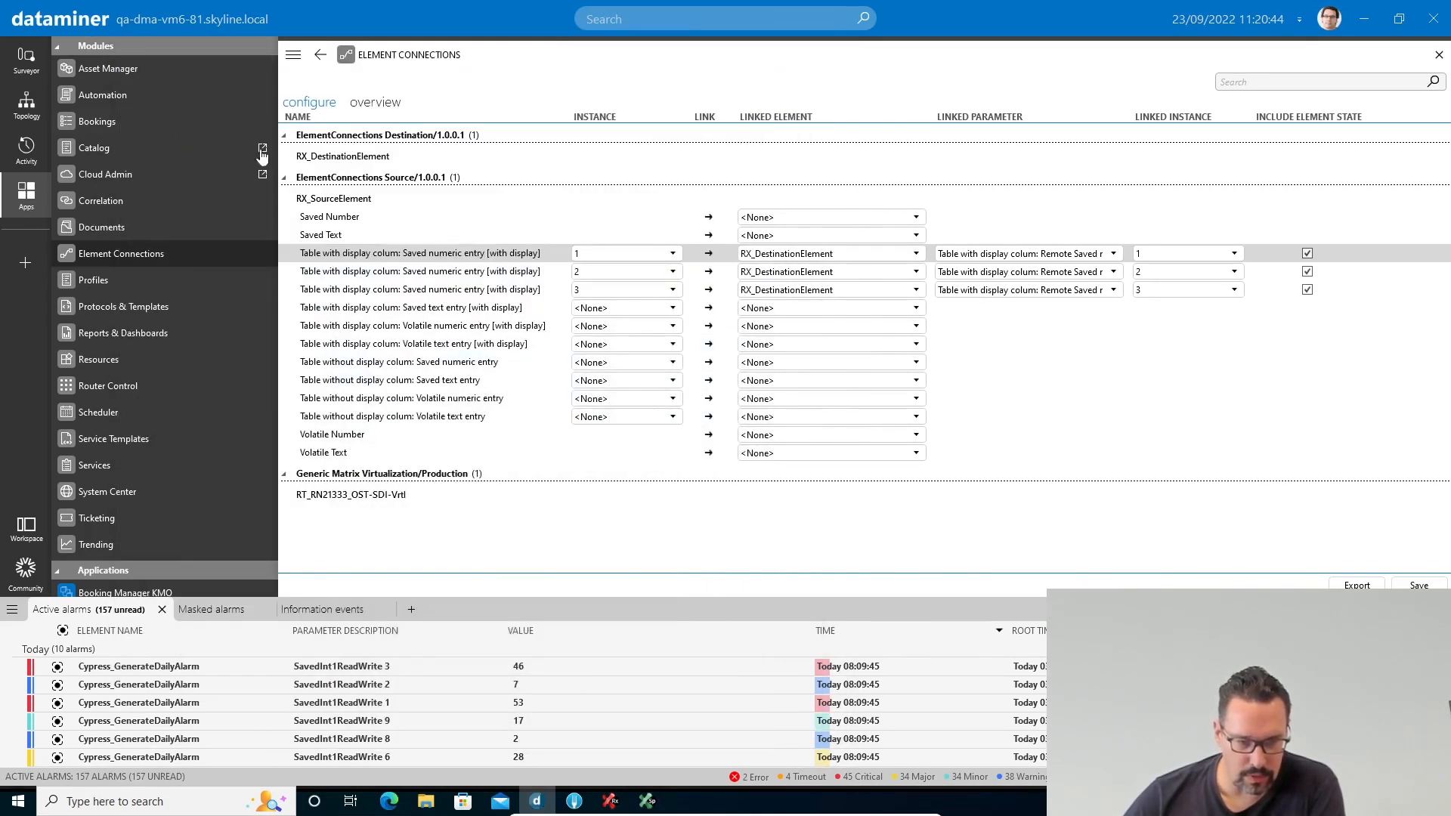
{"action": "left_click", "coordinate": [514, 258]}
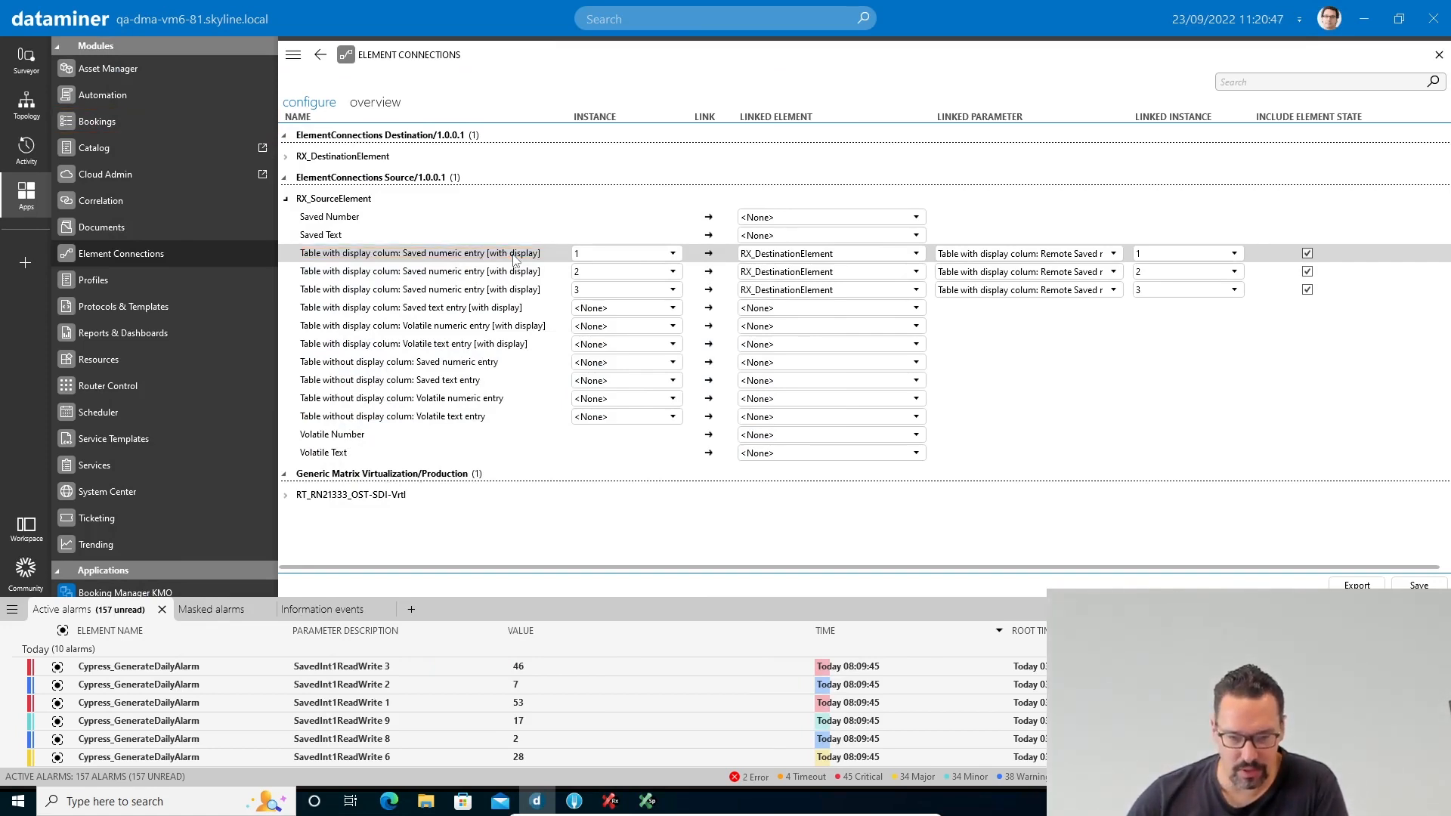
{"action": "right_click", "coordinate": [515, 258]}
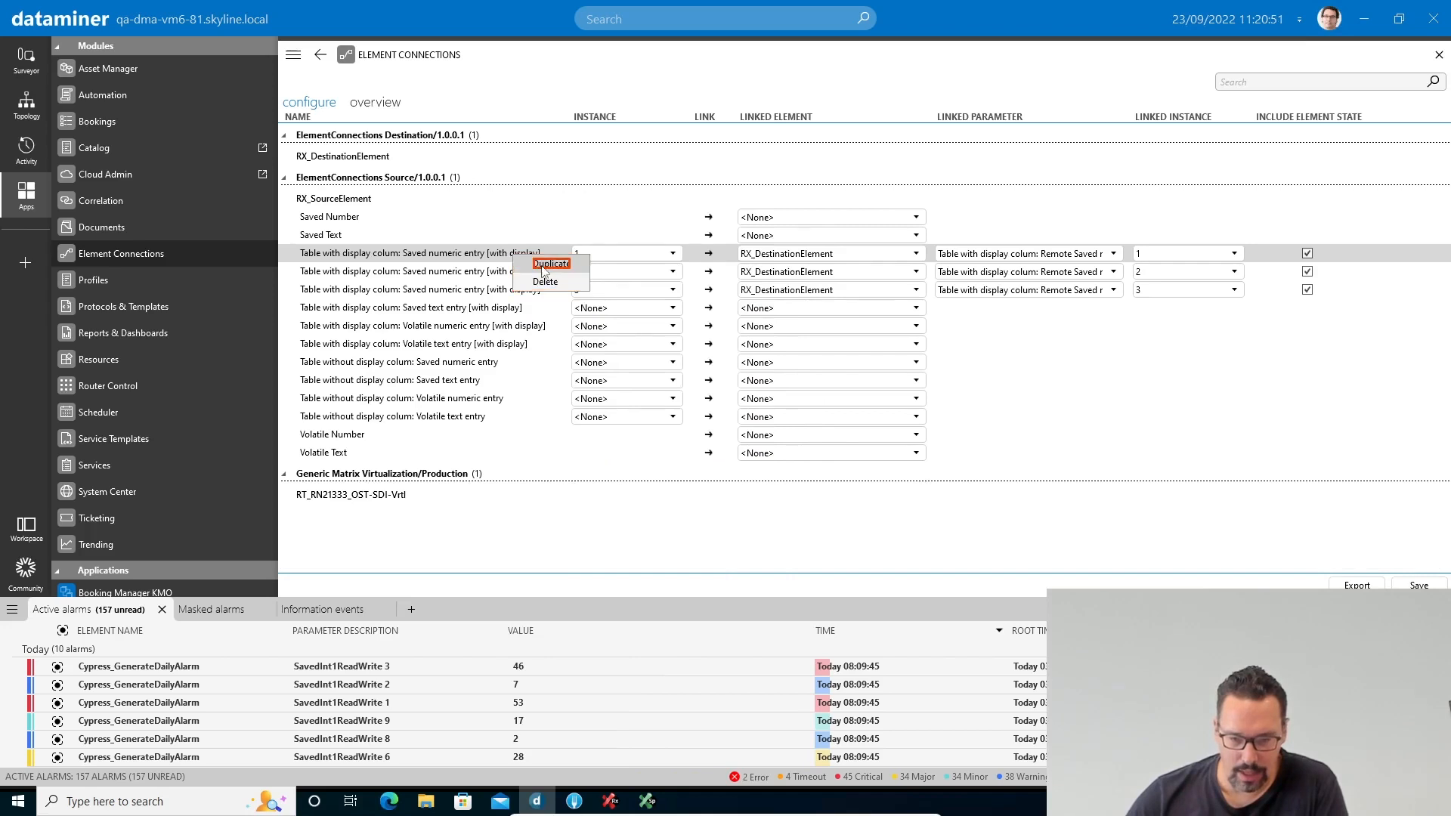
{"action": "left_click", "coordinate": [529, 264]}
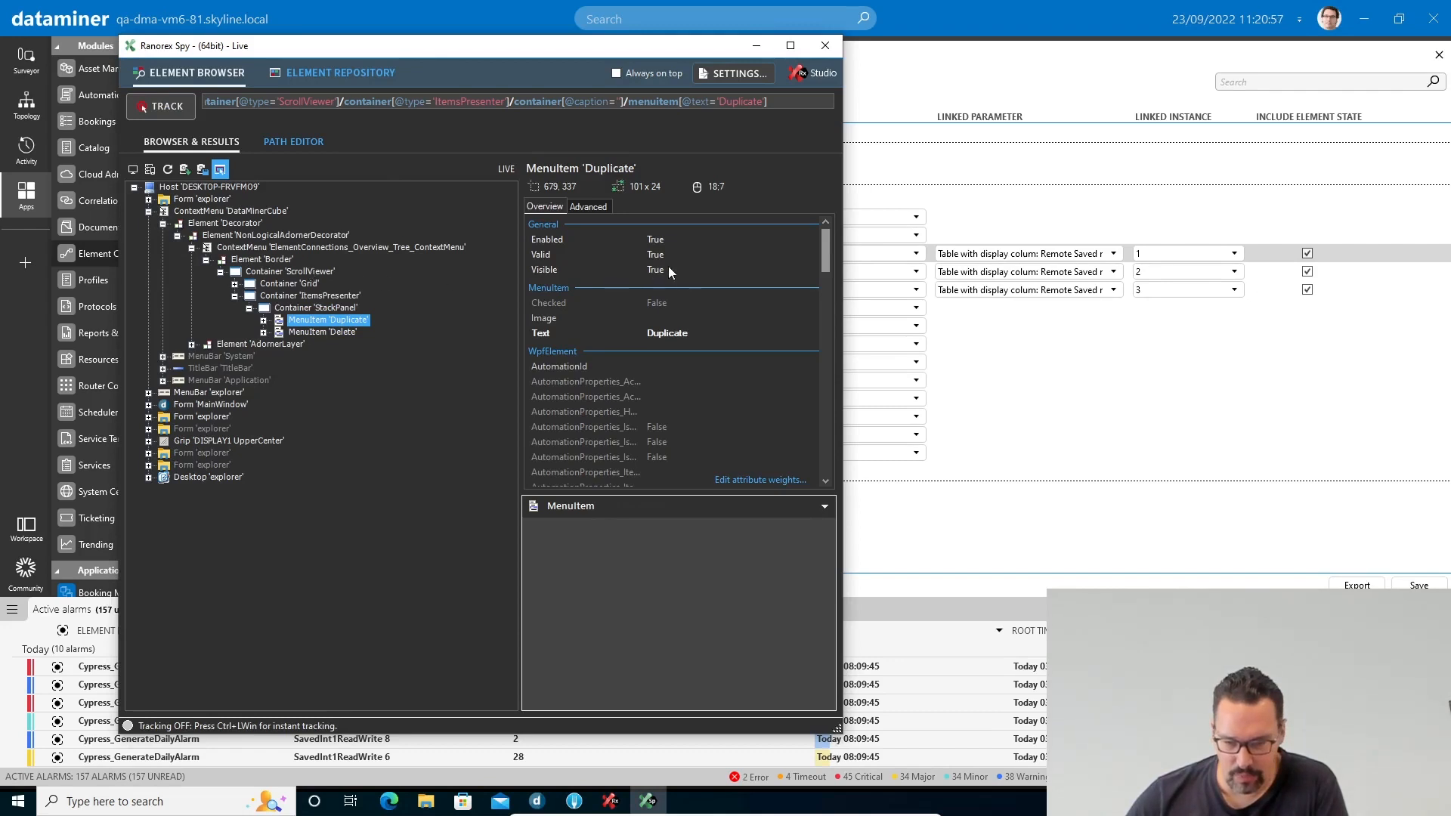
Step: Examine the attributes and the path of the tracked Duplicate menu item in Ranorex Spy
{"action": "scroll", "coordinate": [675, 343], "scroll_direction": "down", "scroll_amount": 3}
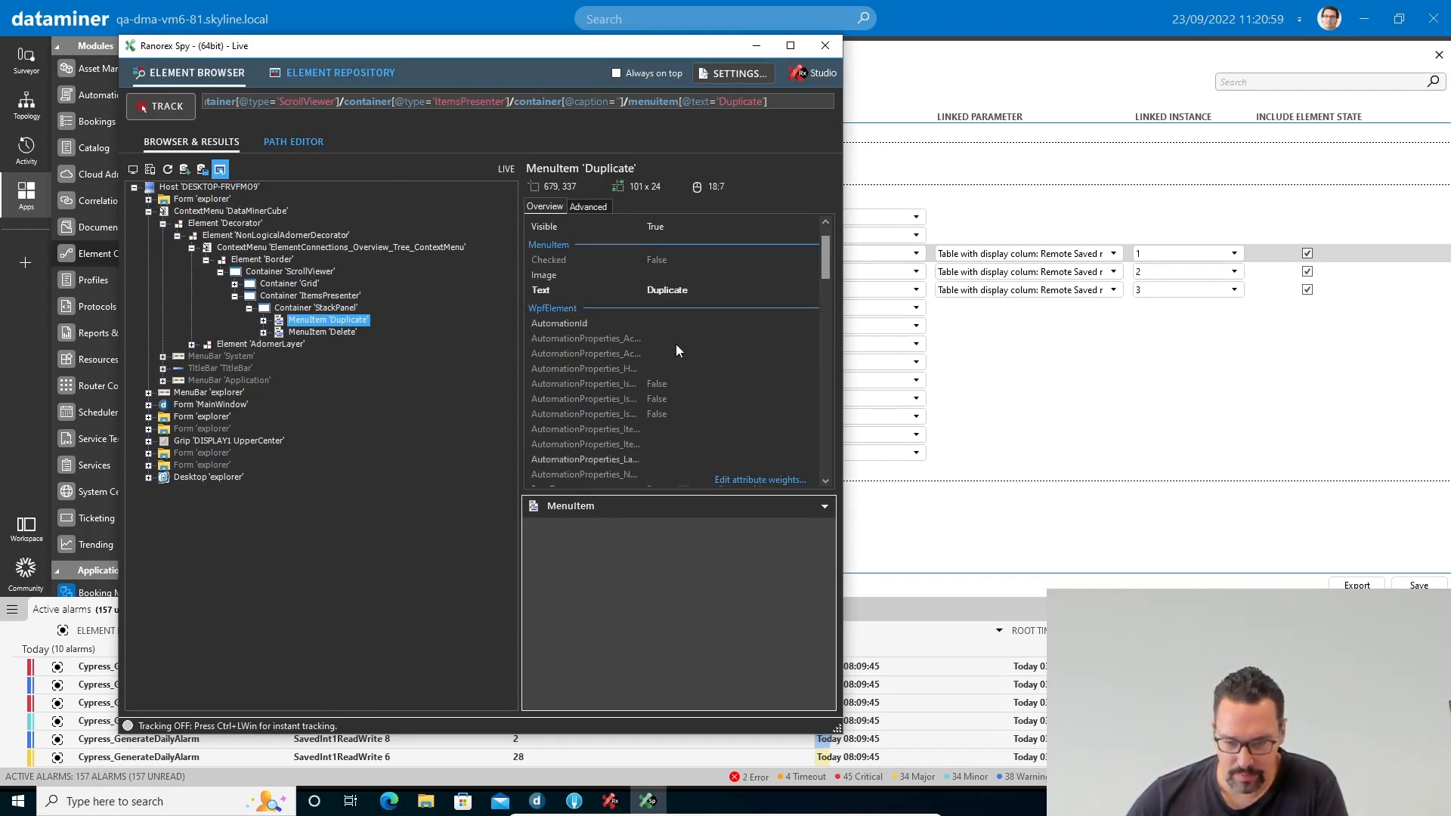
{"action": "scroll", "coordinate": [675, 343], "scroll_direction": "up", "scroll_amount": 3}
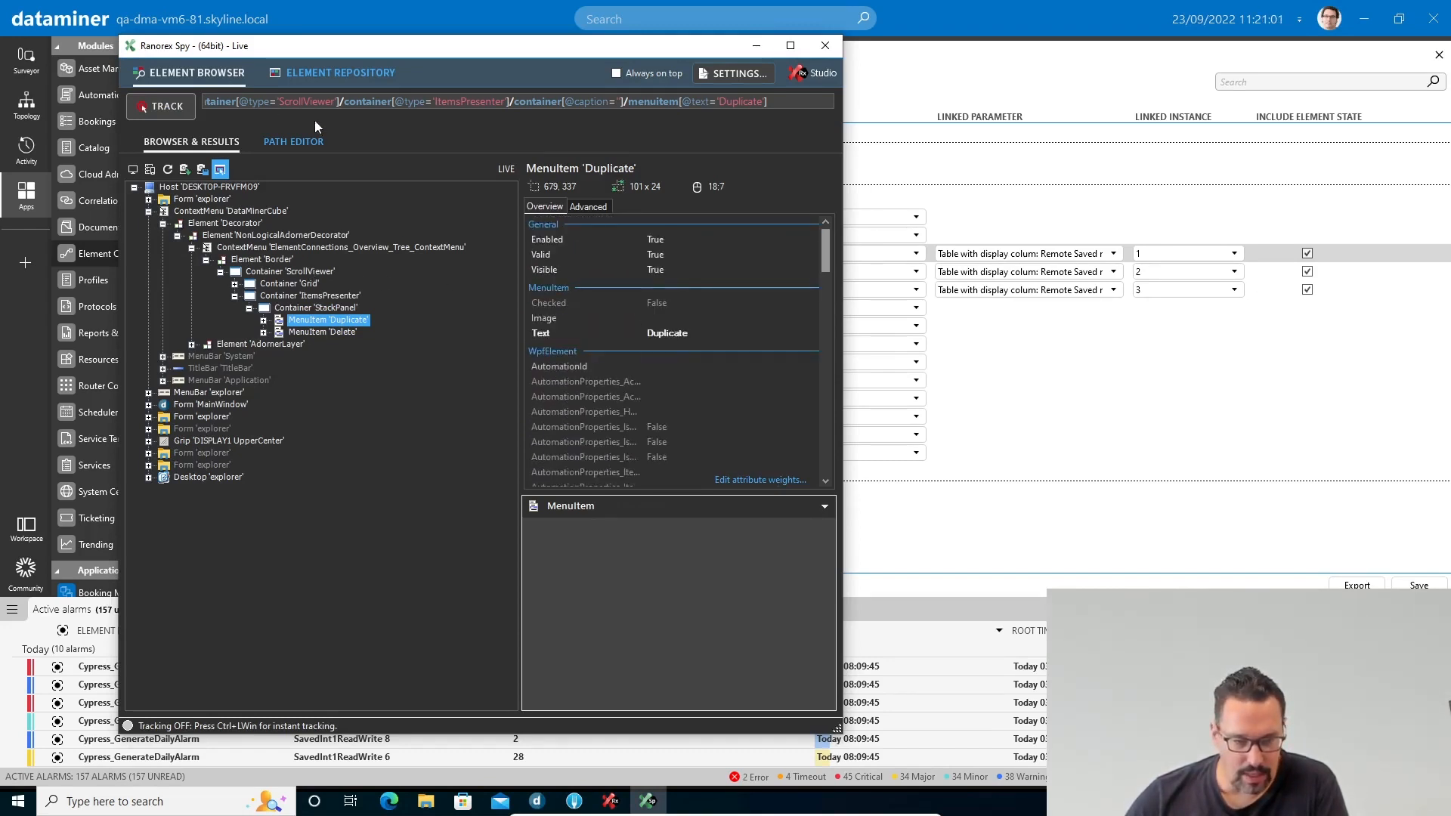
{"action": "left_click_drag", "start_coordinate": [773, 102], "coordinate": [626, 109]}
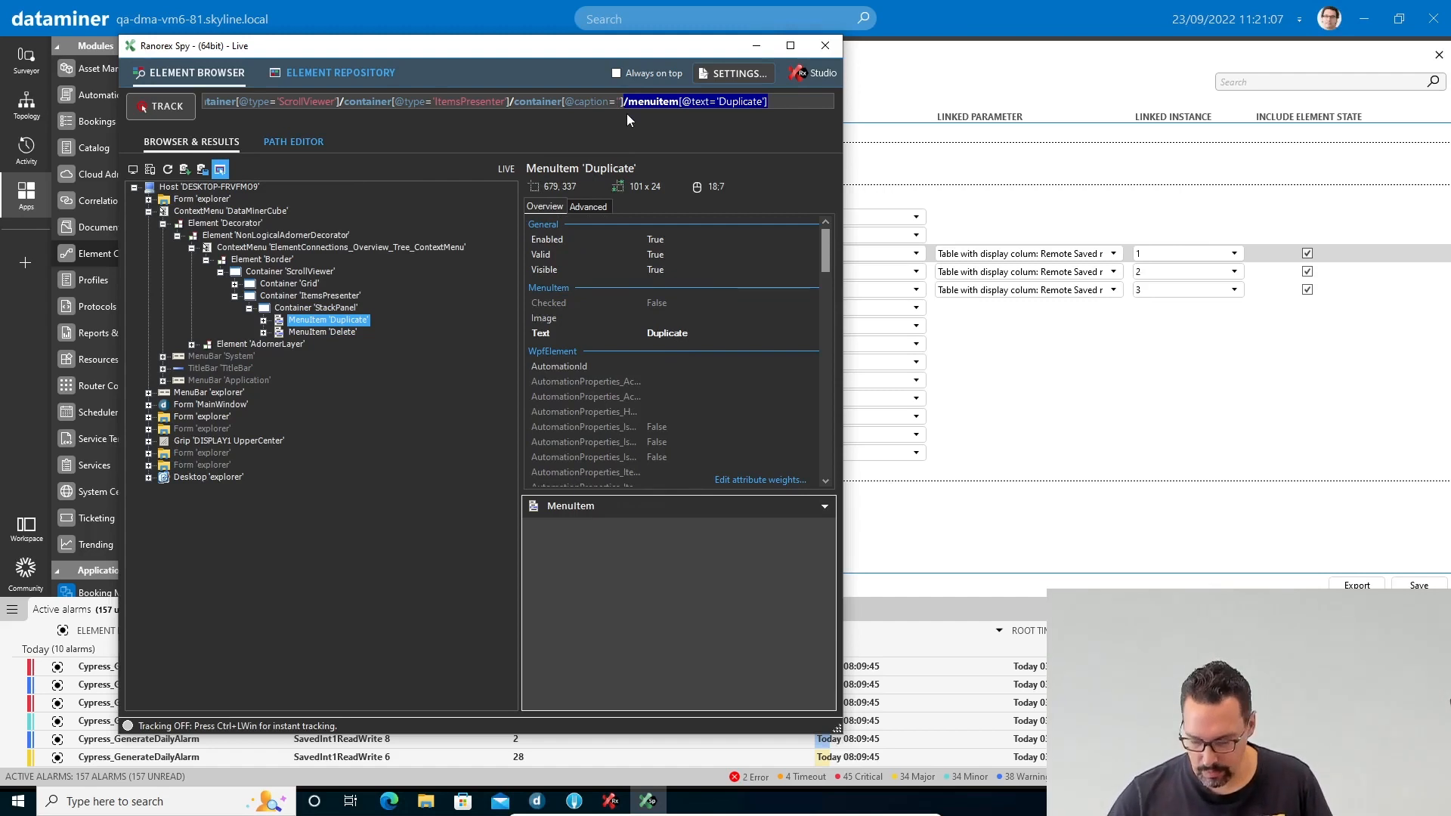
{"action": "key", "text": "Delete"}
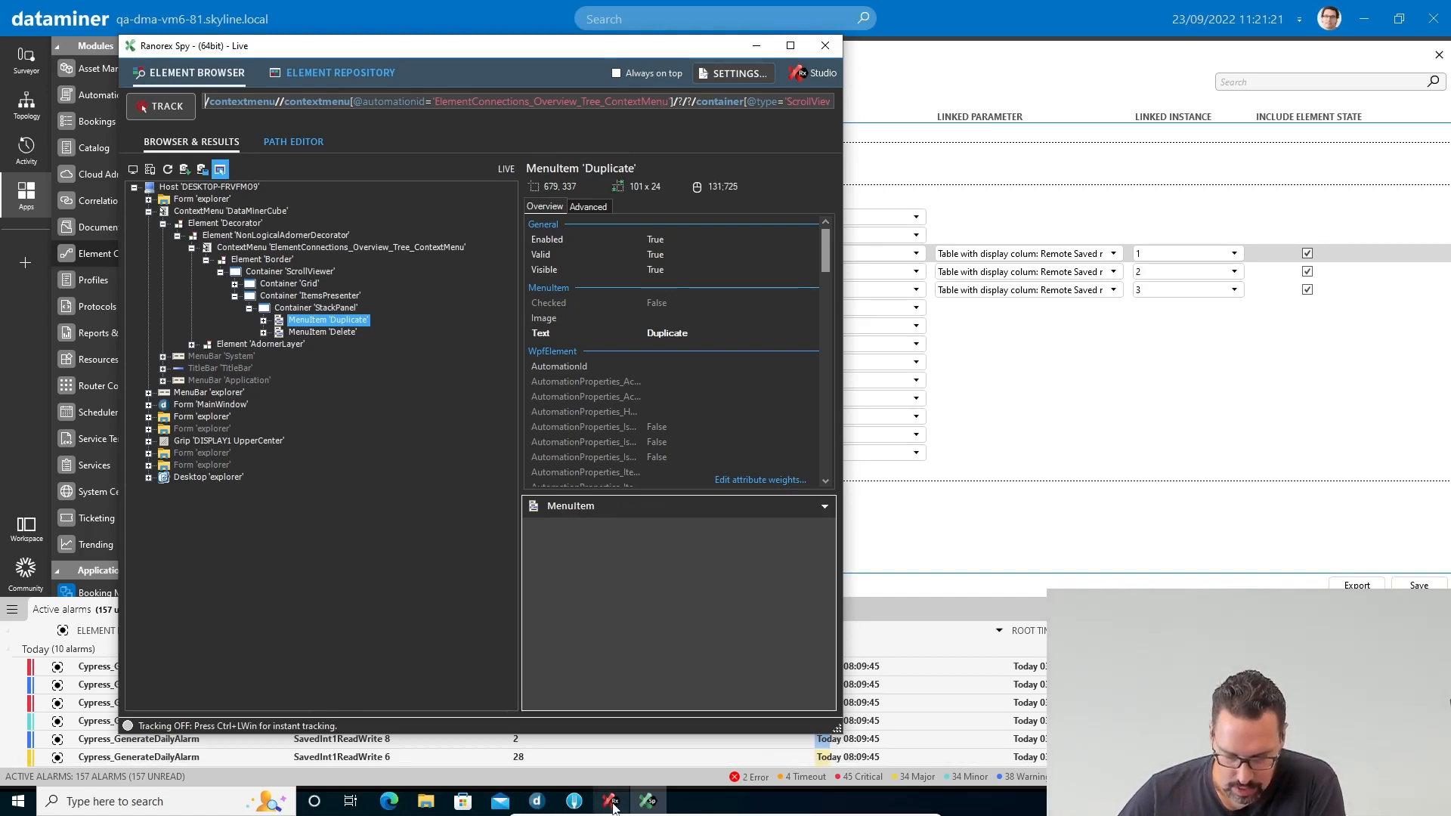
Step: Switch to Ranorex Studio and expand ContextMenuInDataMinerCube in the repository to reach its generic item entries
{"action": "mouse_move", "coordinate": [613, 807]}
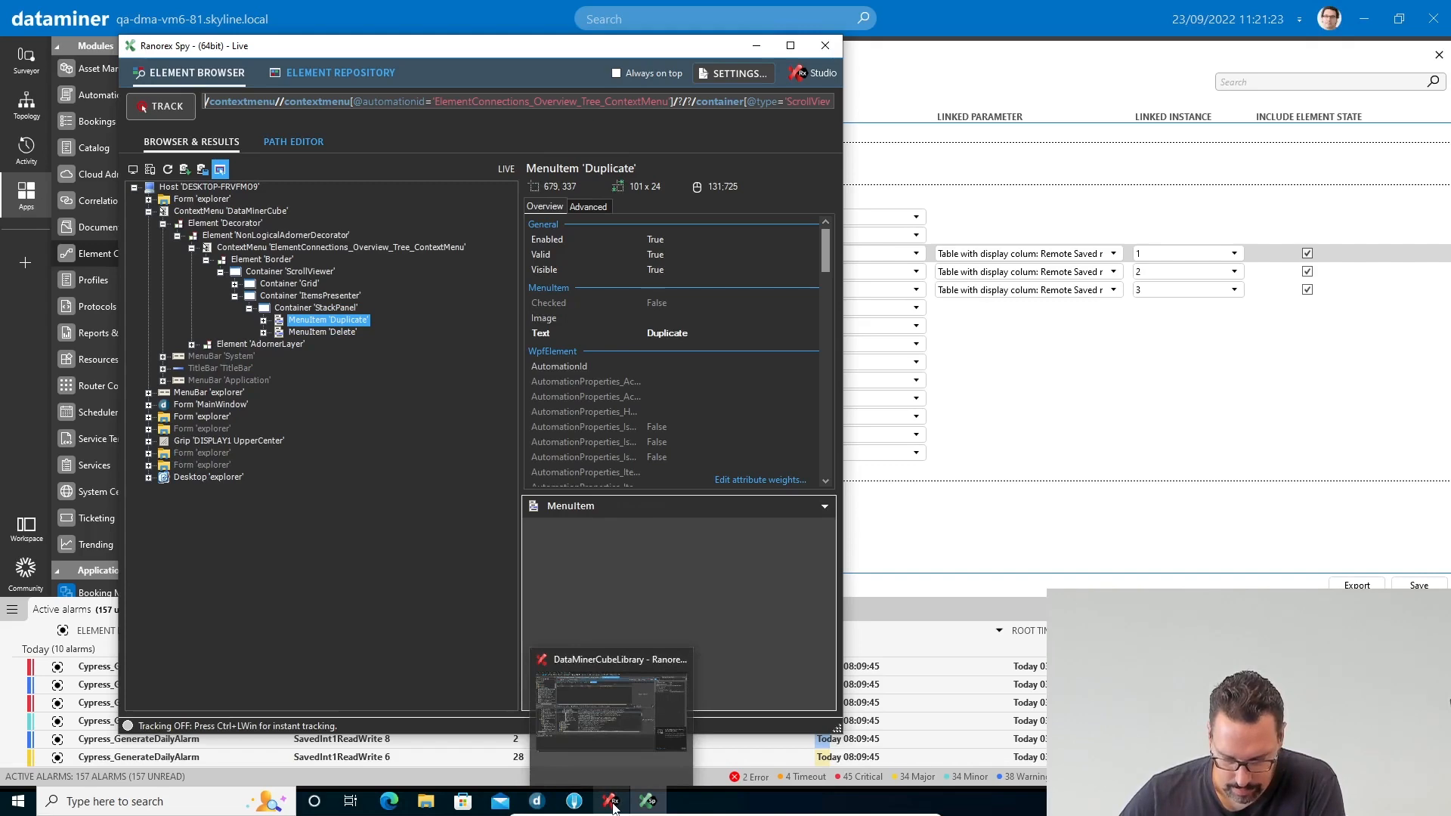
{"action": "left_click", "coordinate": [613, 807]}
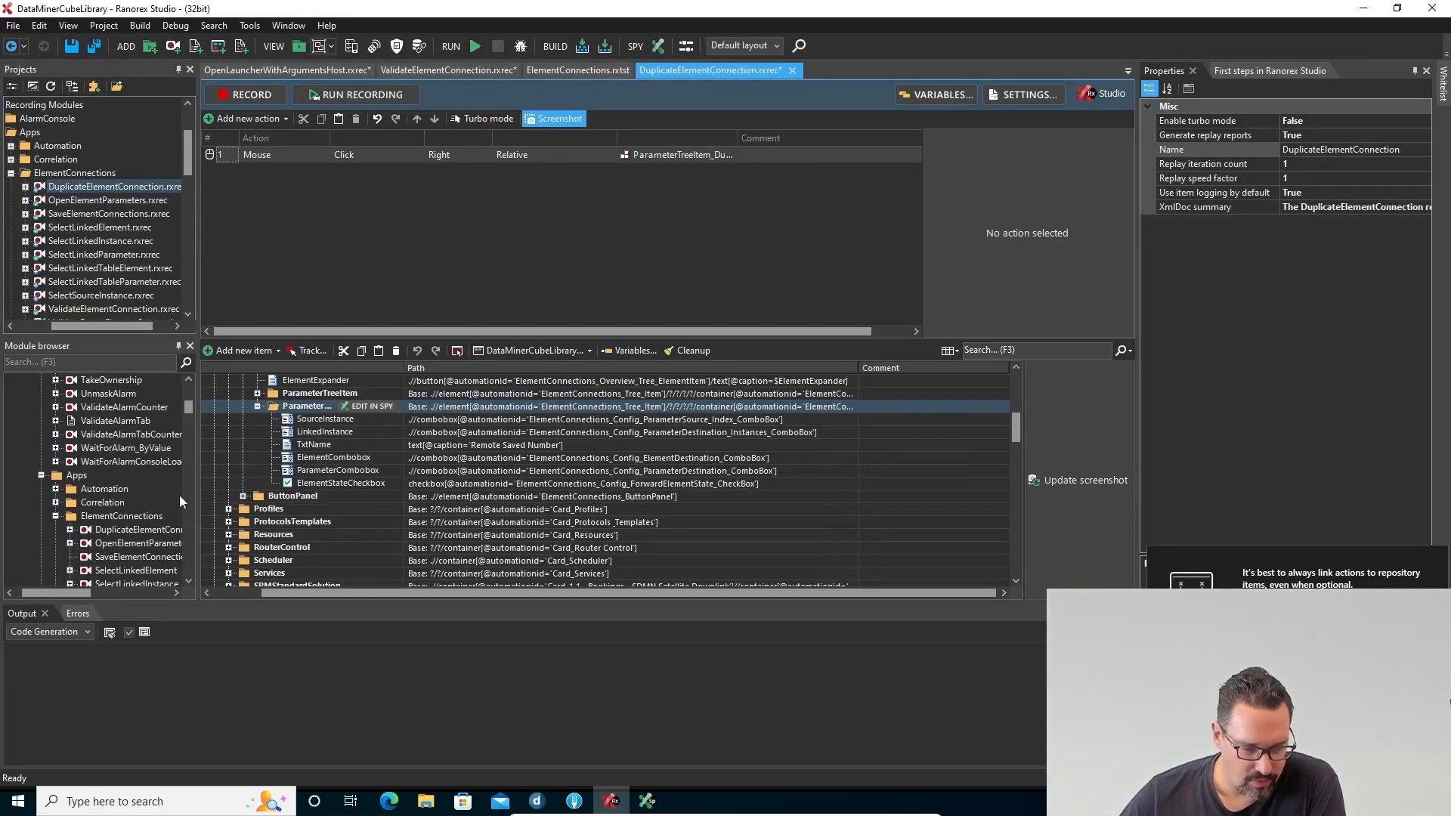
{"action": "scroll", "coordinate": [270, 469], "scroll_direction": "down", "scroll_amount": 5}
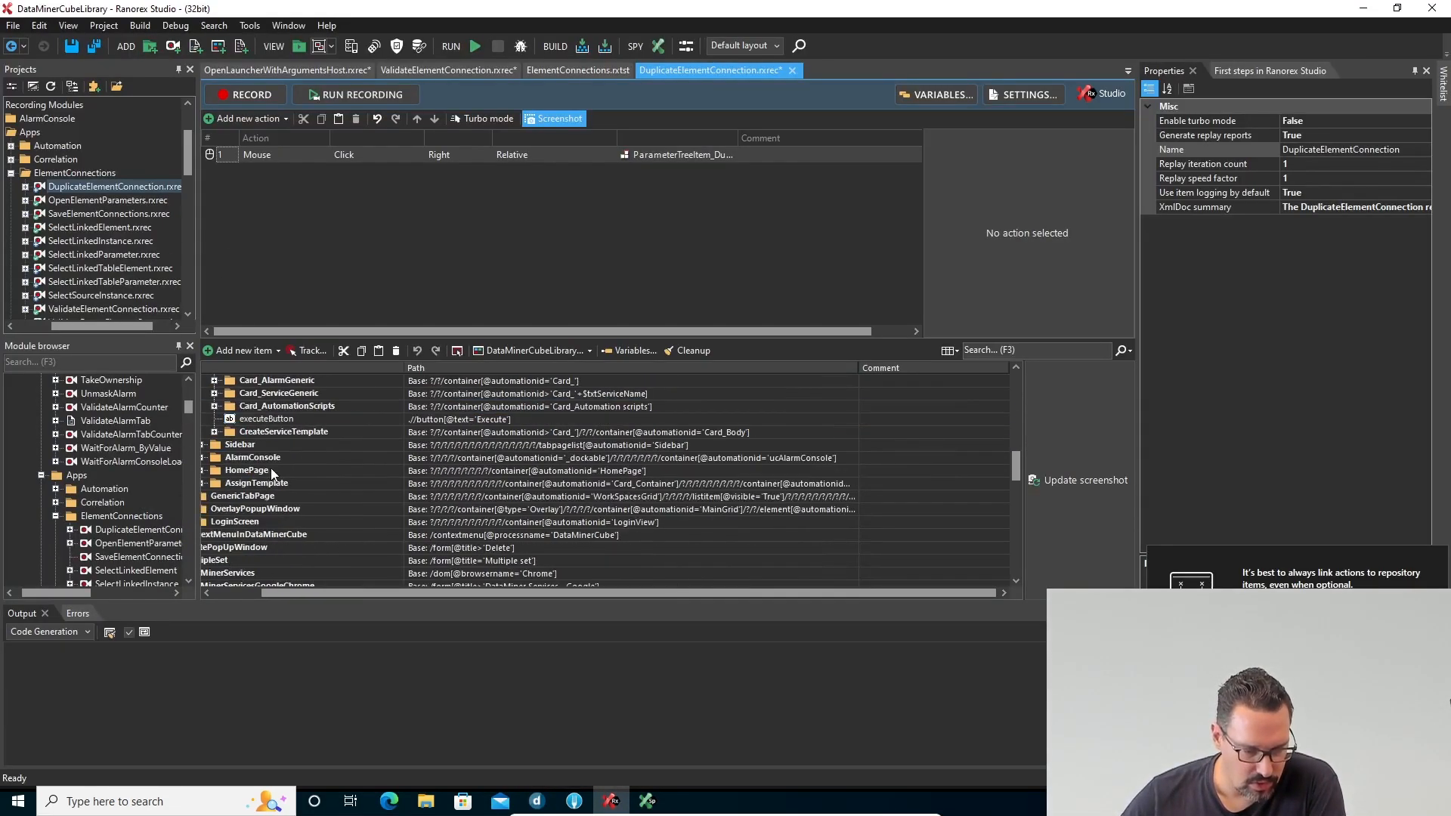
{"action": "left_click_drag", "start_coordinate": [278, 595], "coordinate": [219, 597]}
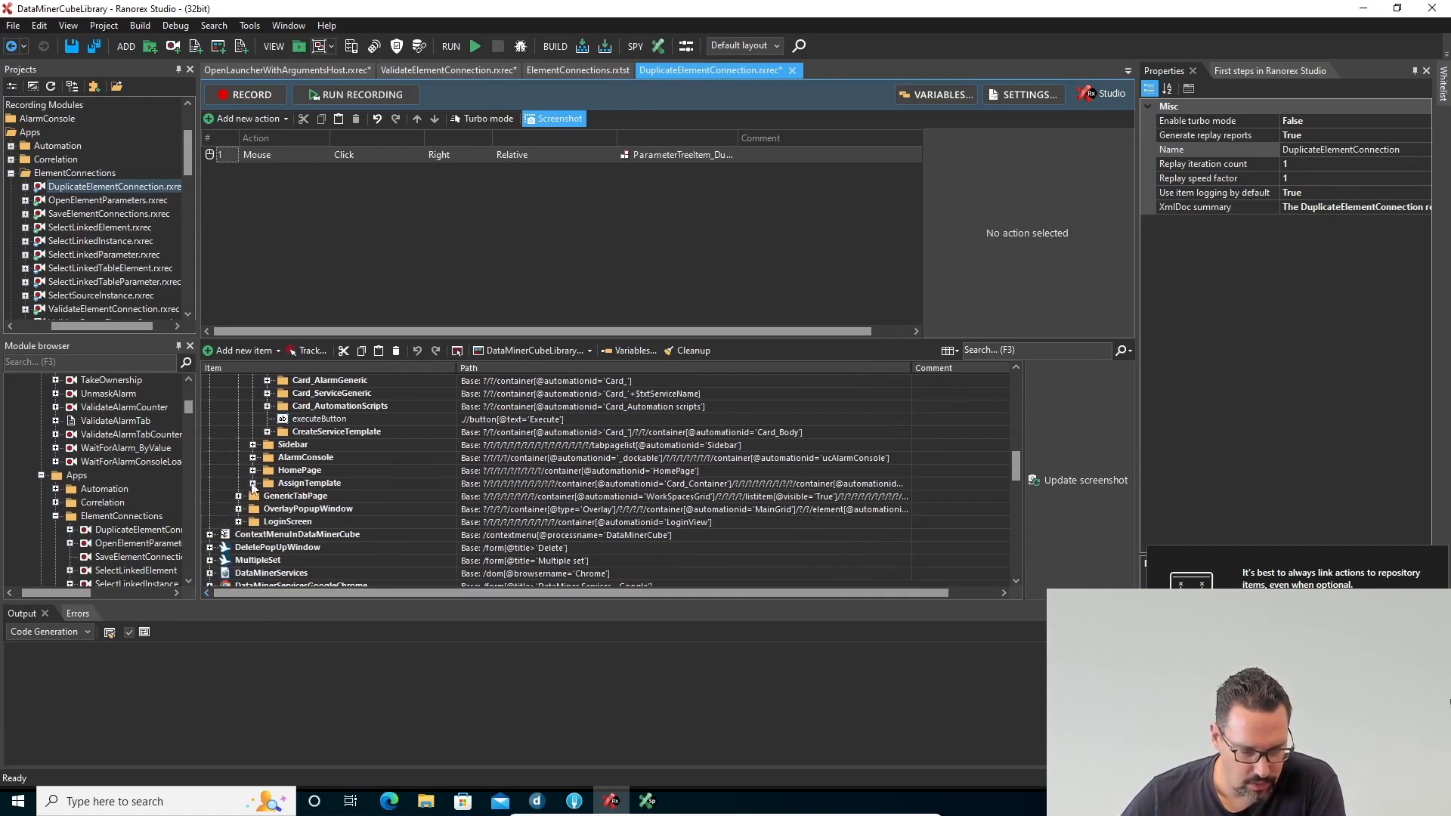
{"action": "scroll", "coordinate": [227, 492], "scroll_direction": "down", "scroll_amount": 1}
{"action": "left_click", "coordinate": [210, 497]}
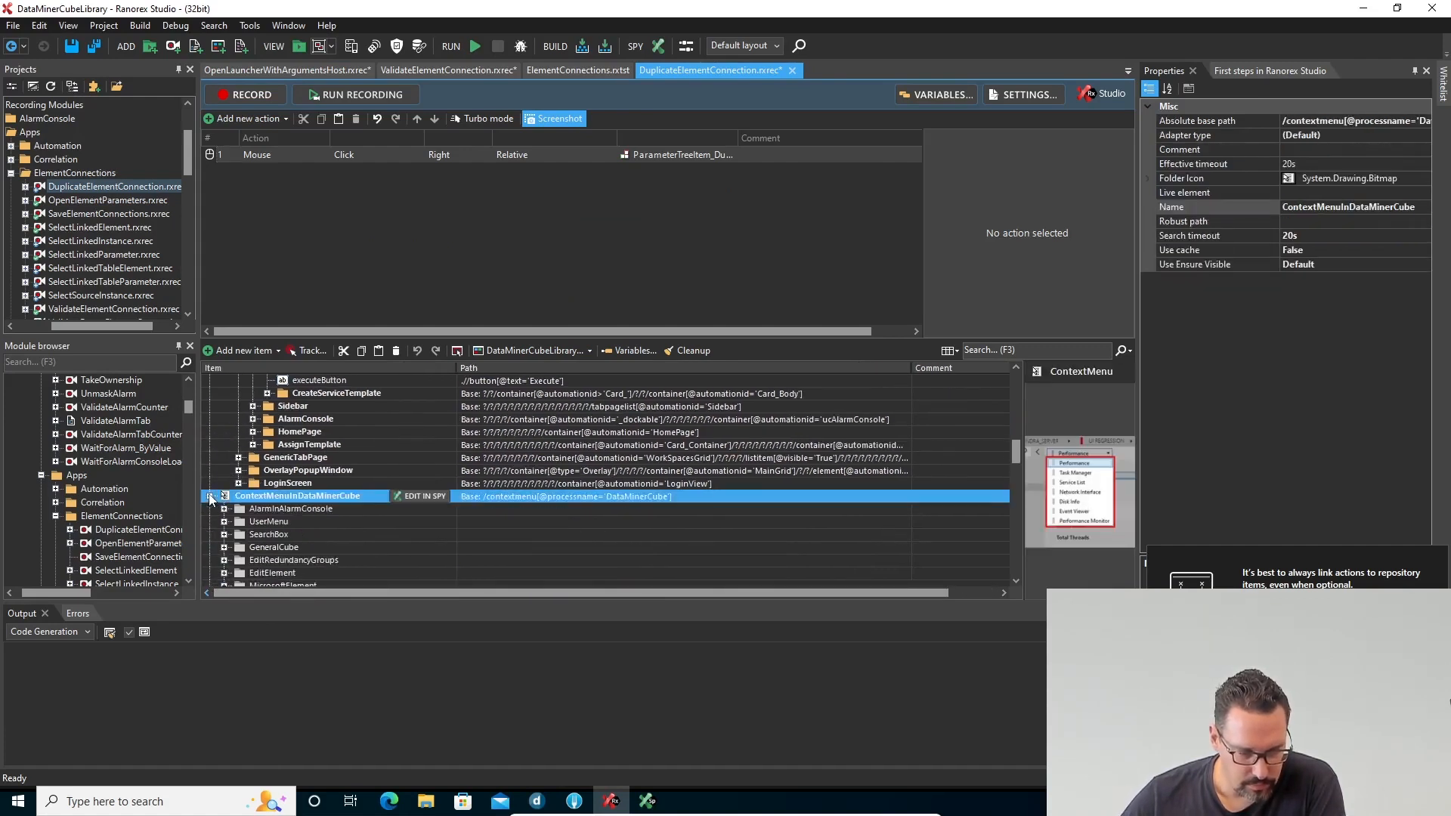
{"action": "scroll", "coordinate": [318, 458], "scroll_direction": "down", "scroll_amount": 2}
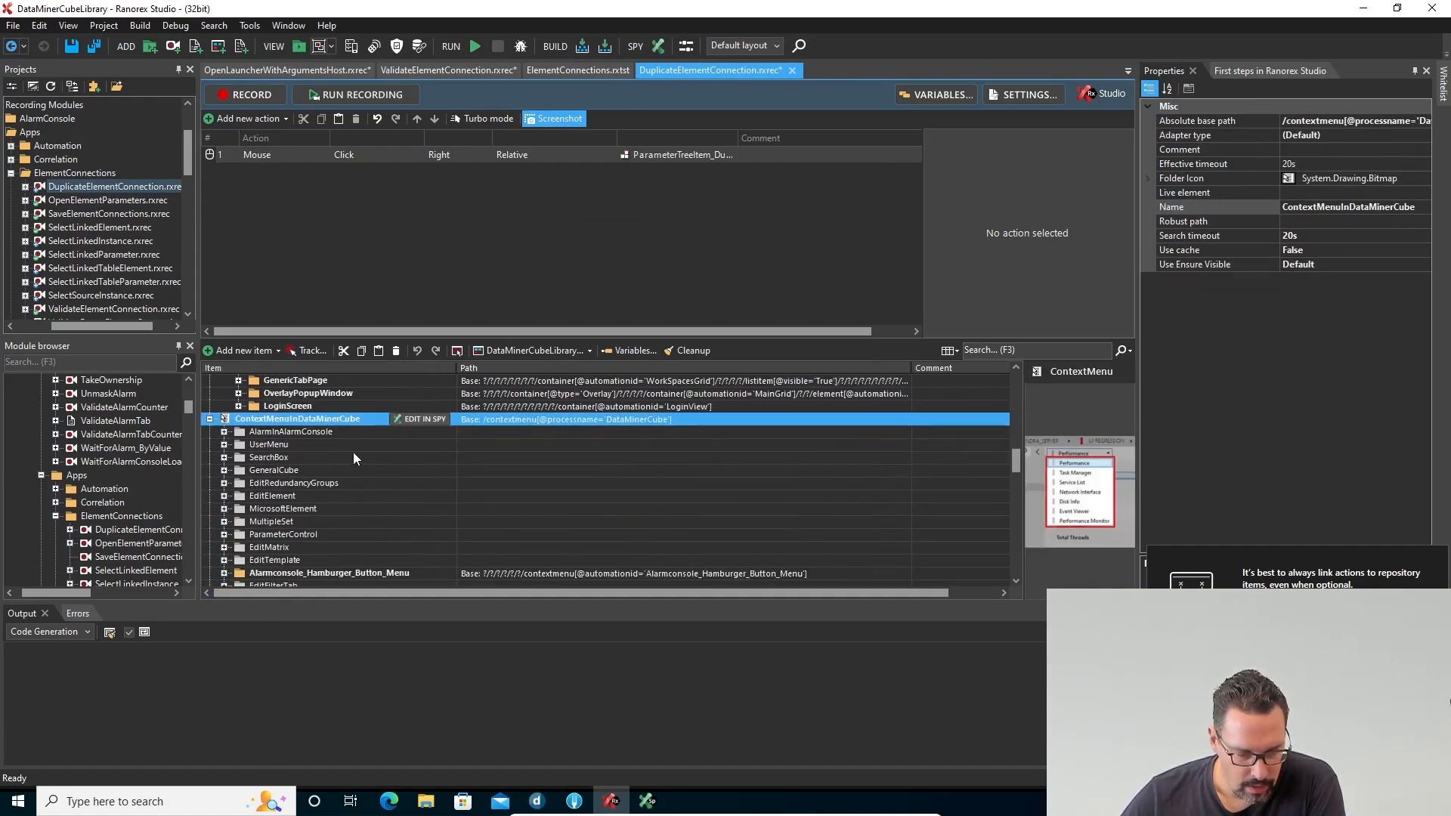
{"action": "scroll", "coordinate": [294, 473], "scroll_direction": "down", "scroll_amount": 1}
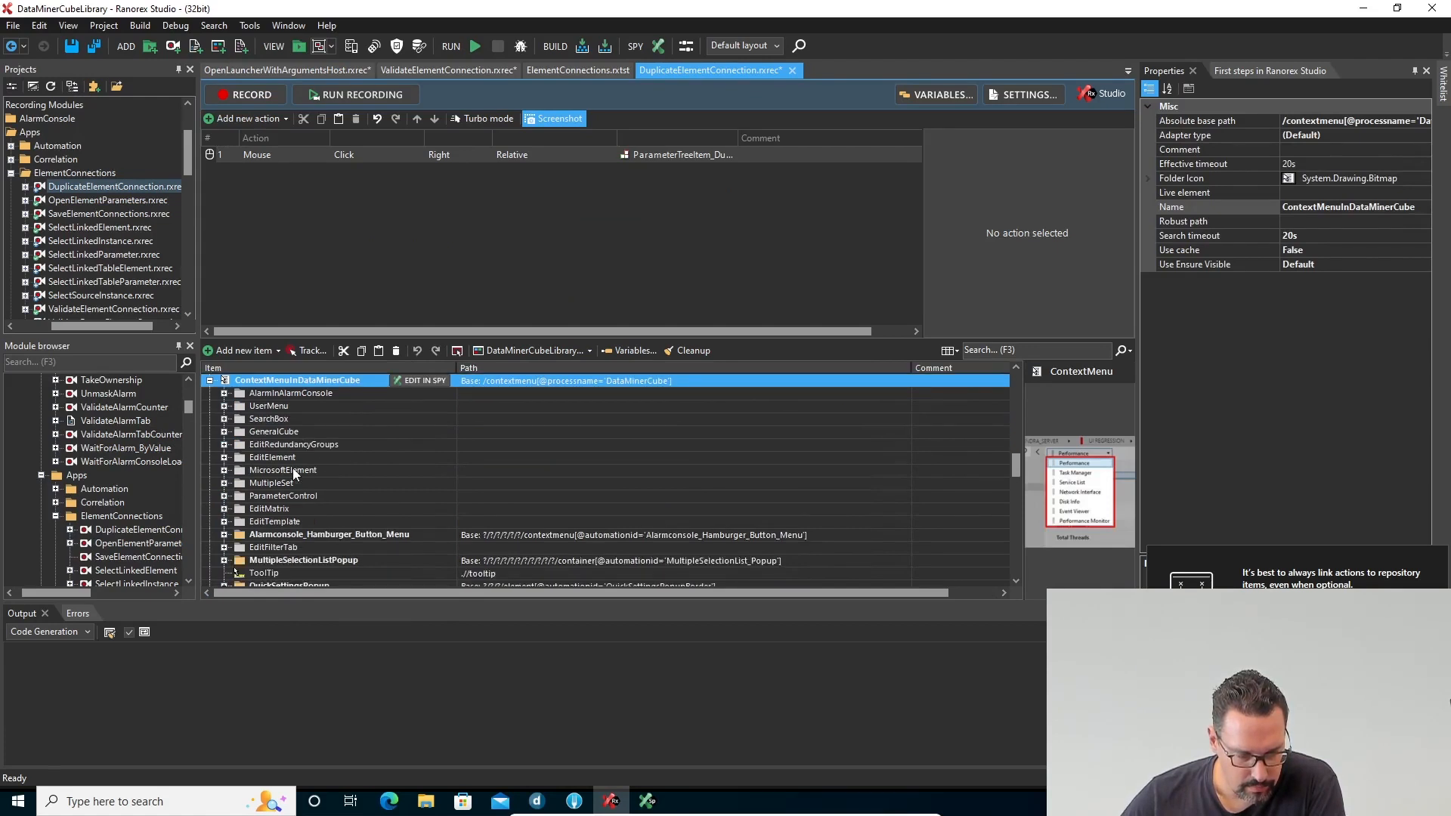
{"action": "scroll", "coordinate": [340, 467], "scroll_direction": "down", "scroll_amount": 1}
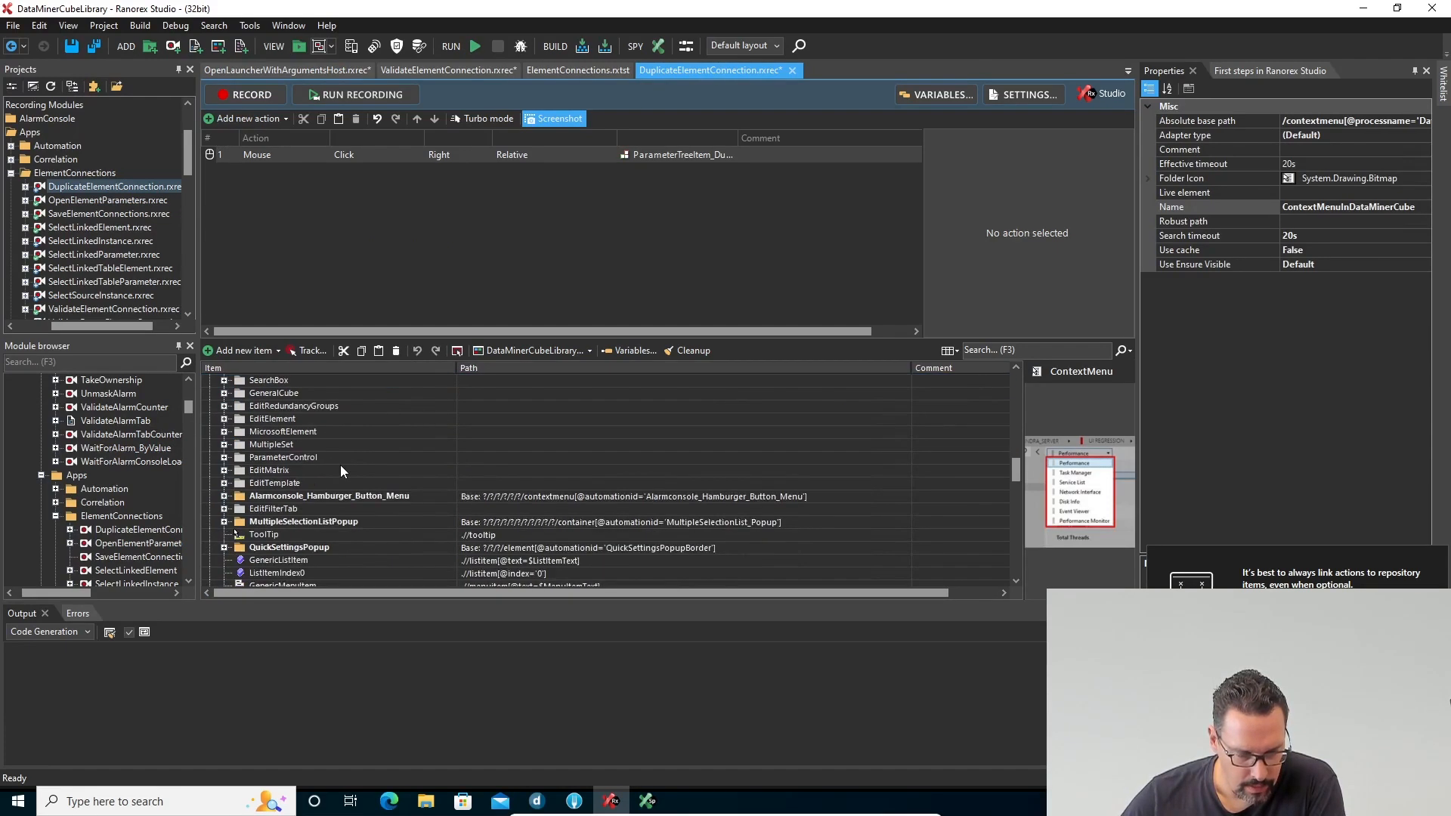
{"action": "scroll", "coordinate": [340, 467], "scroll_direction": "down", "scroll_amount": 1}
{"action": "left_click", "coordinate": [279, 523]}
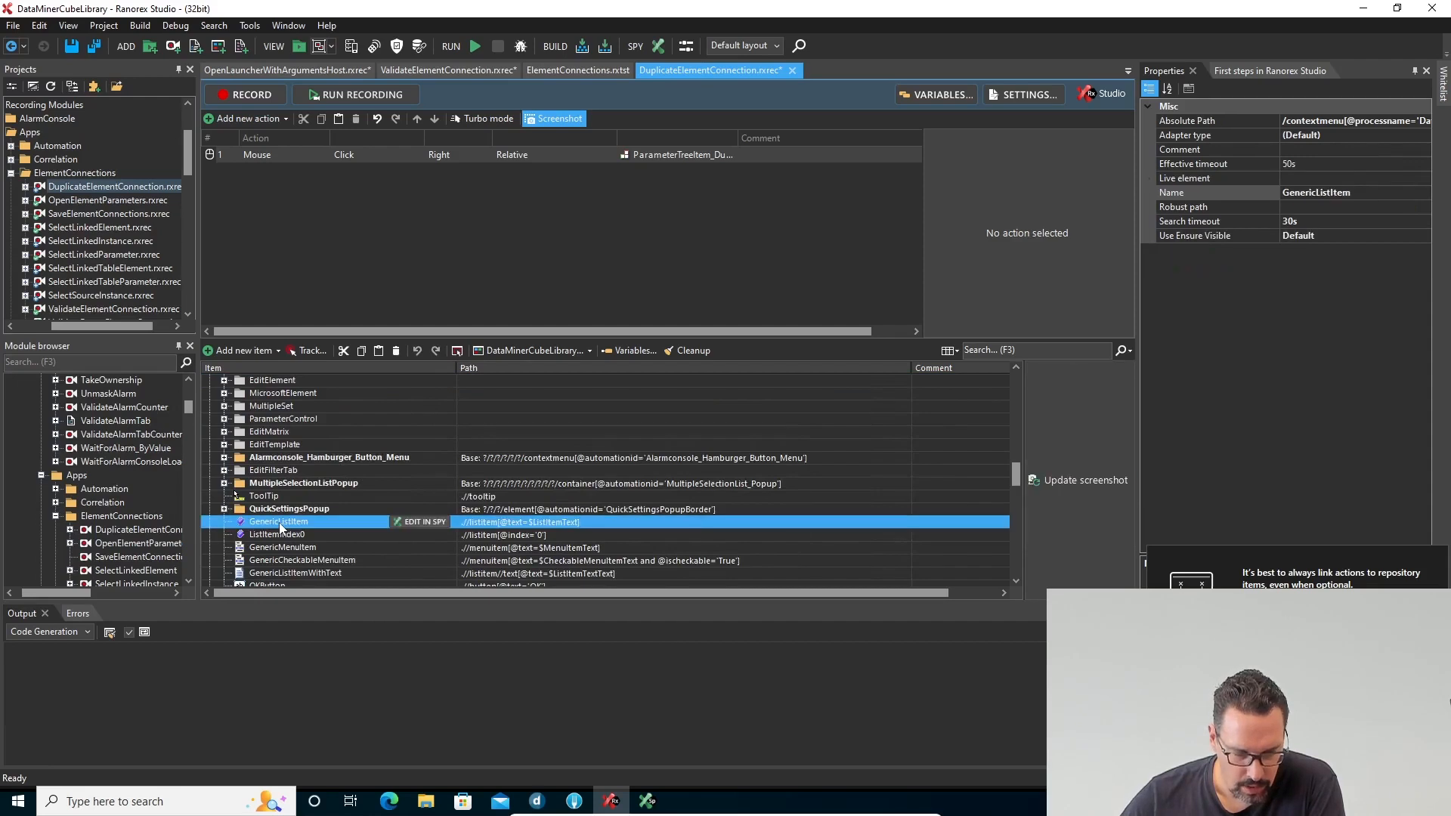
{"action": "left_click_drag", "start_coordinate": [279, 523], "coordinate": [374, 231]}
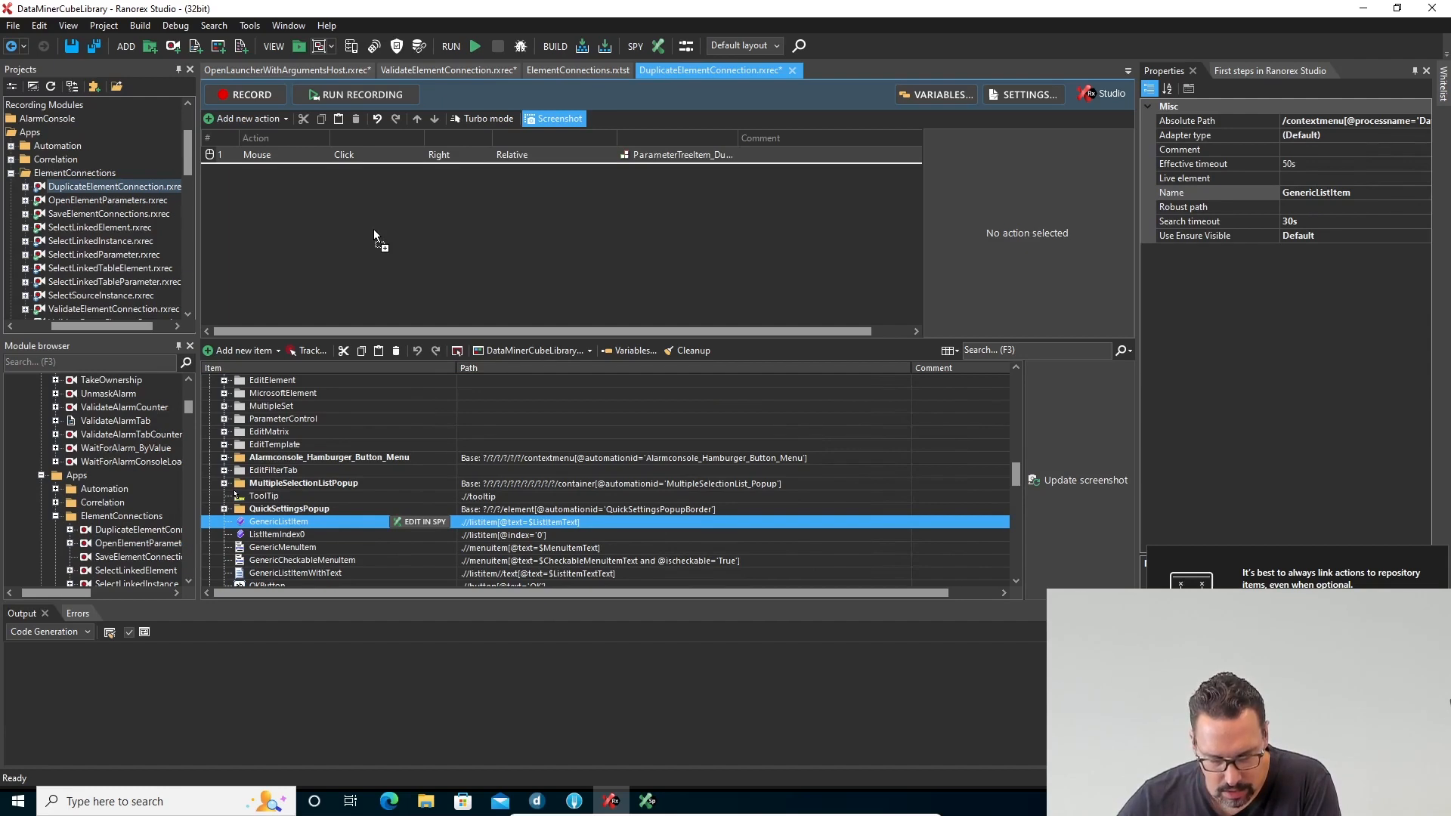
{"action": "left_click_drag", "start_coordinate": [374, 231], "coordinate": [374, 231]}
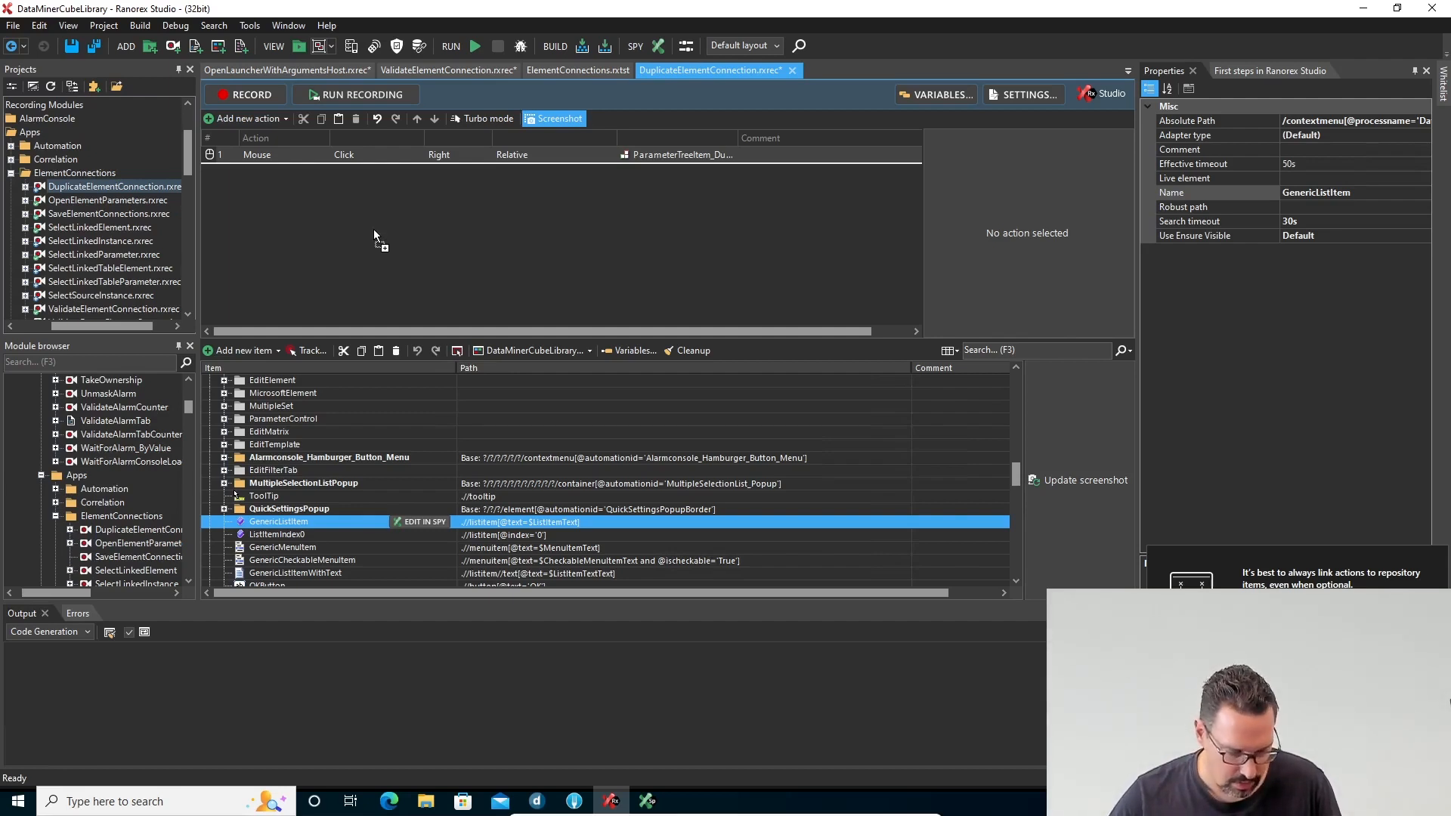
{"action": "left_click", "coordinate": [652, 807]}
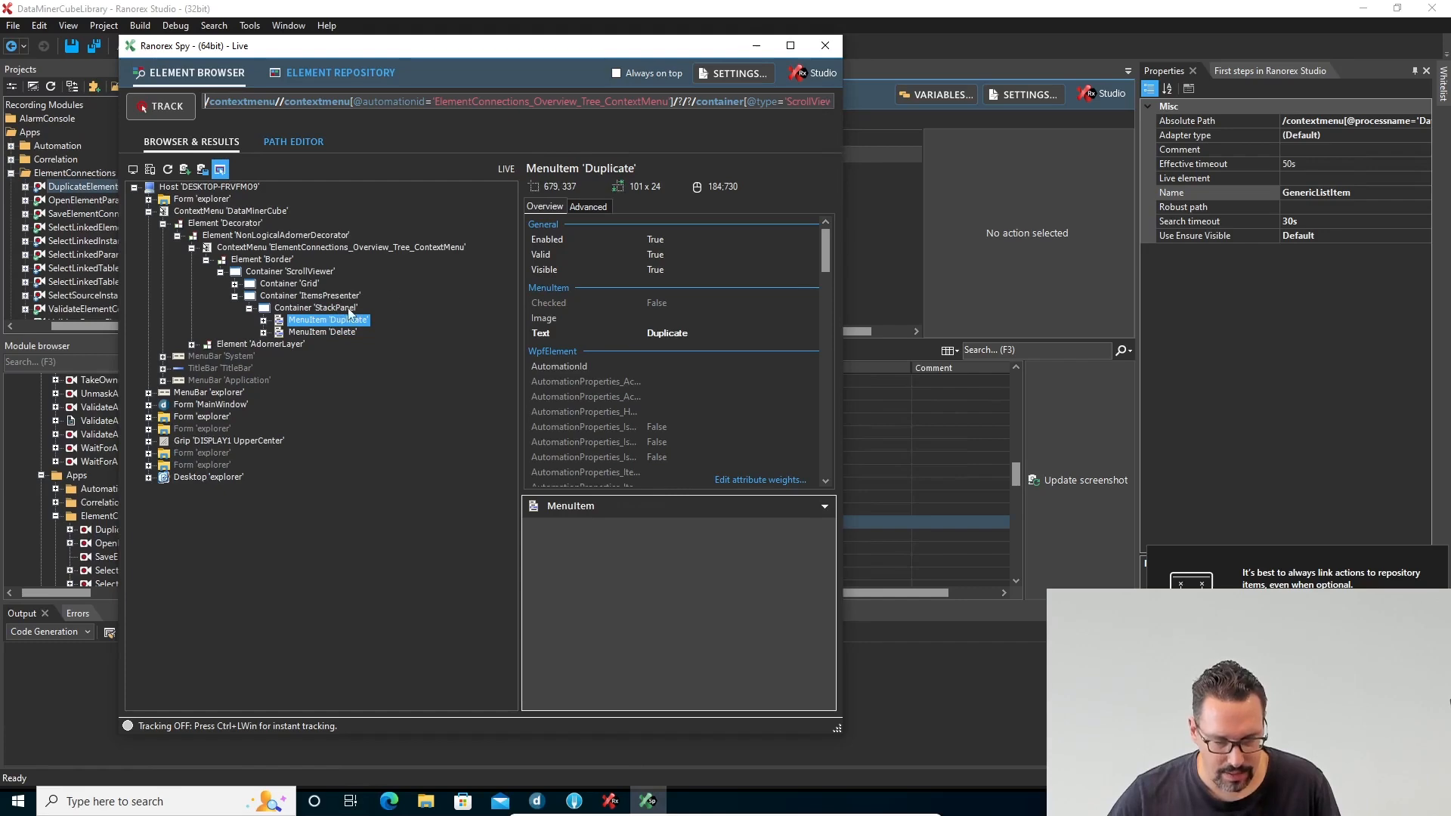
{"action": "left_click", "coordinate": [757, 46]}
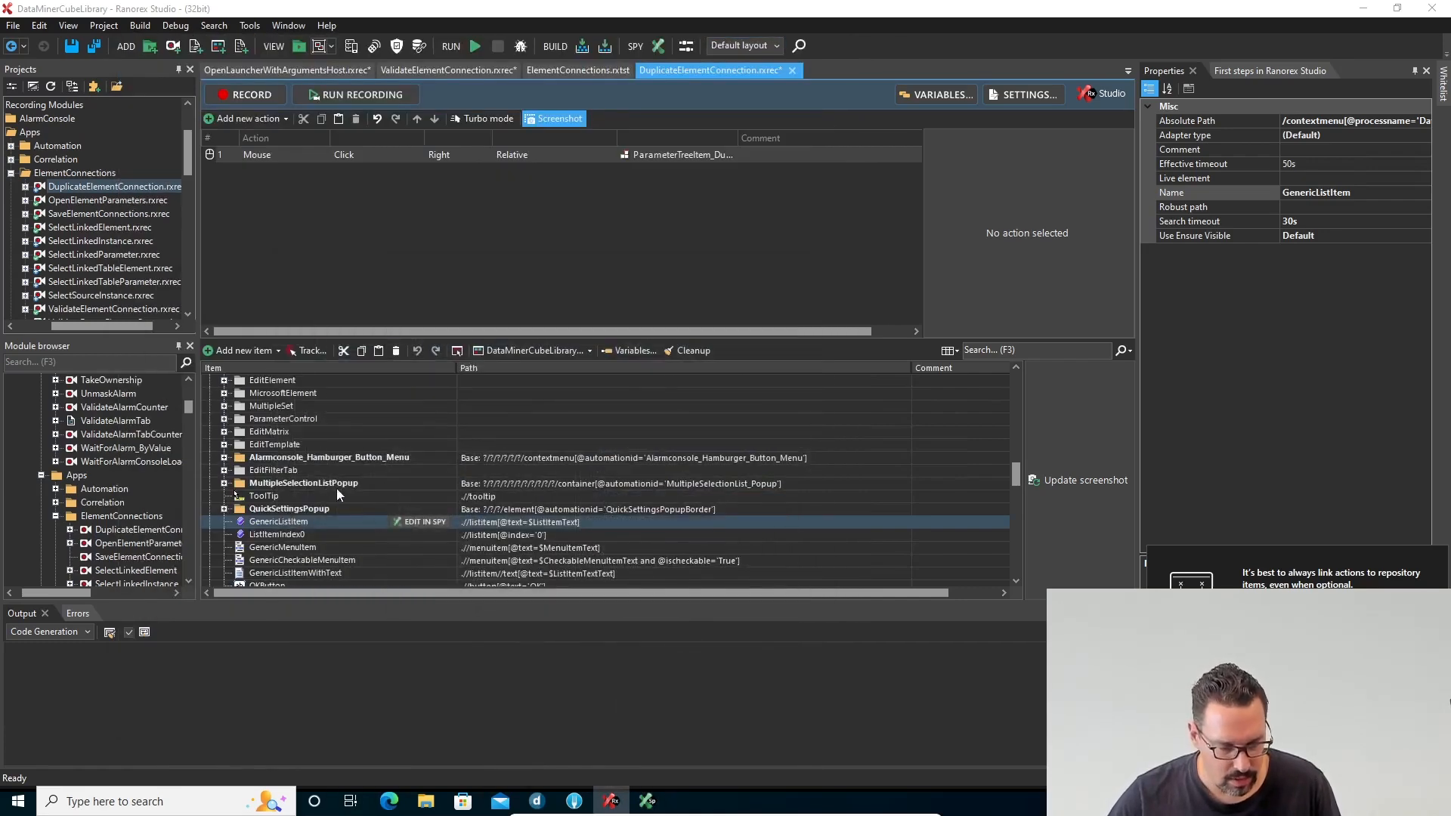
Step: Add a mouse click action on the repository's GenericMenuItem as the second action of the DuplicateElementConnection recording
{"action": "scroll", "coordinate": [331, 474], "scroll_direction": "down", "scroll_amount": 1}
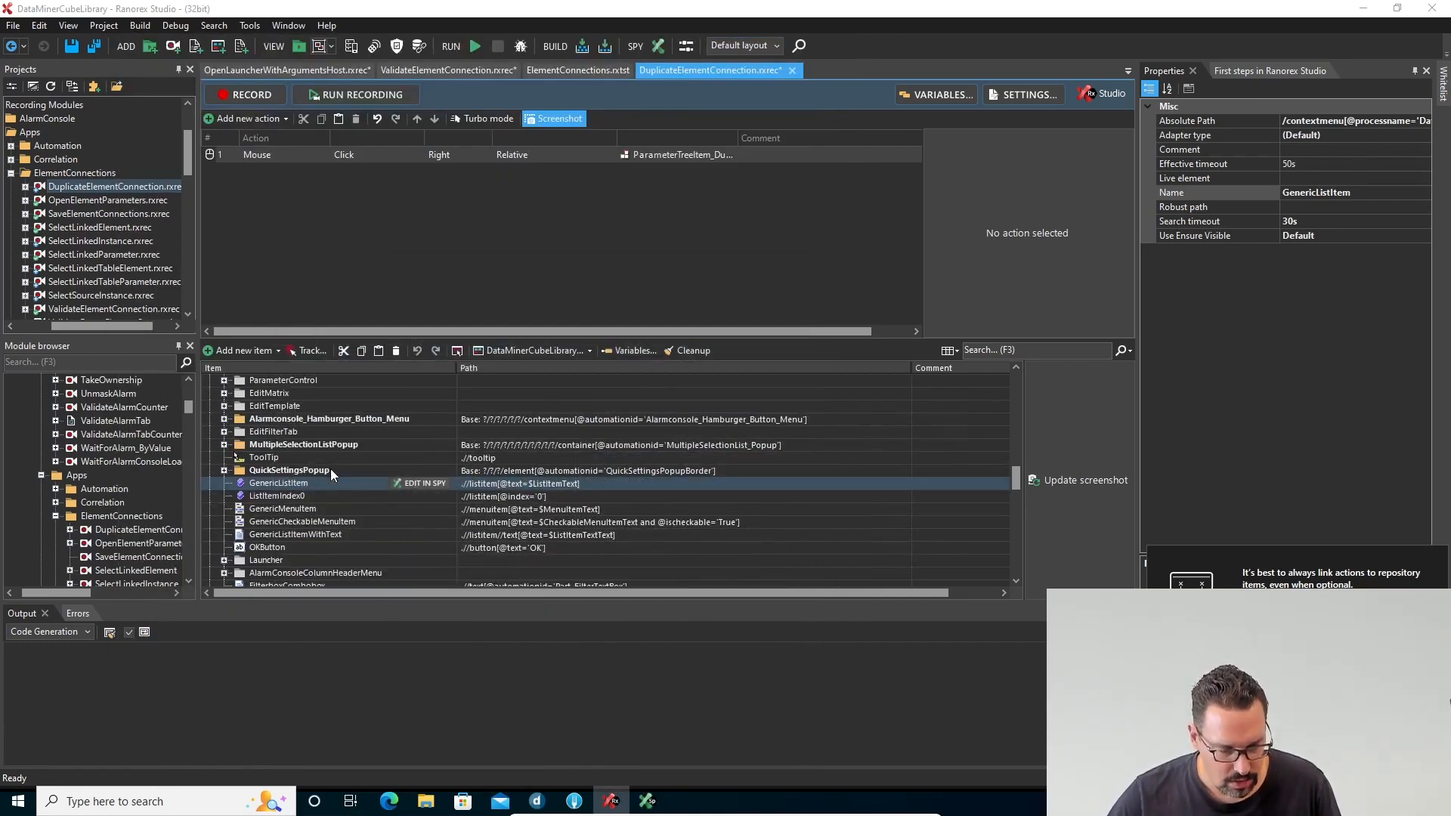
{"action": "left_click", "coordinate": [290, 511]}
{"action": "left_click_drag", "start_coordinate": [290, 511], "coordinate": [384, 180]}
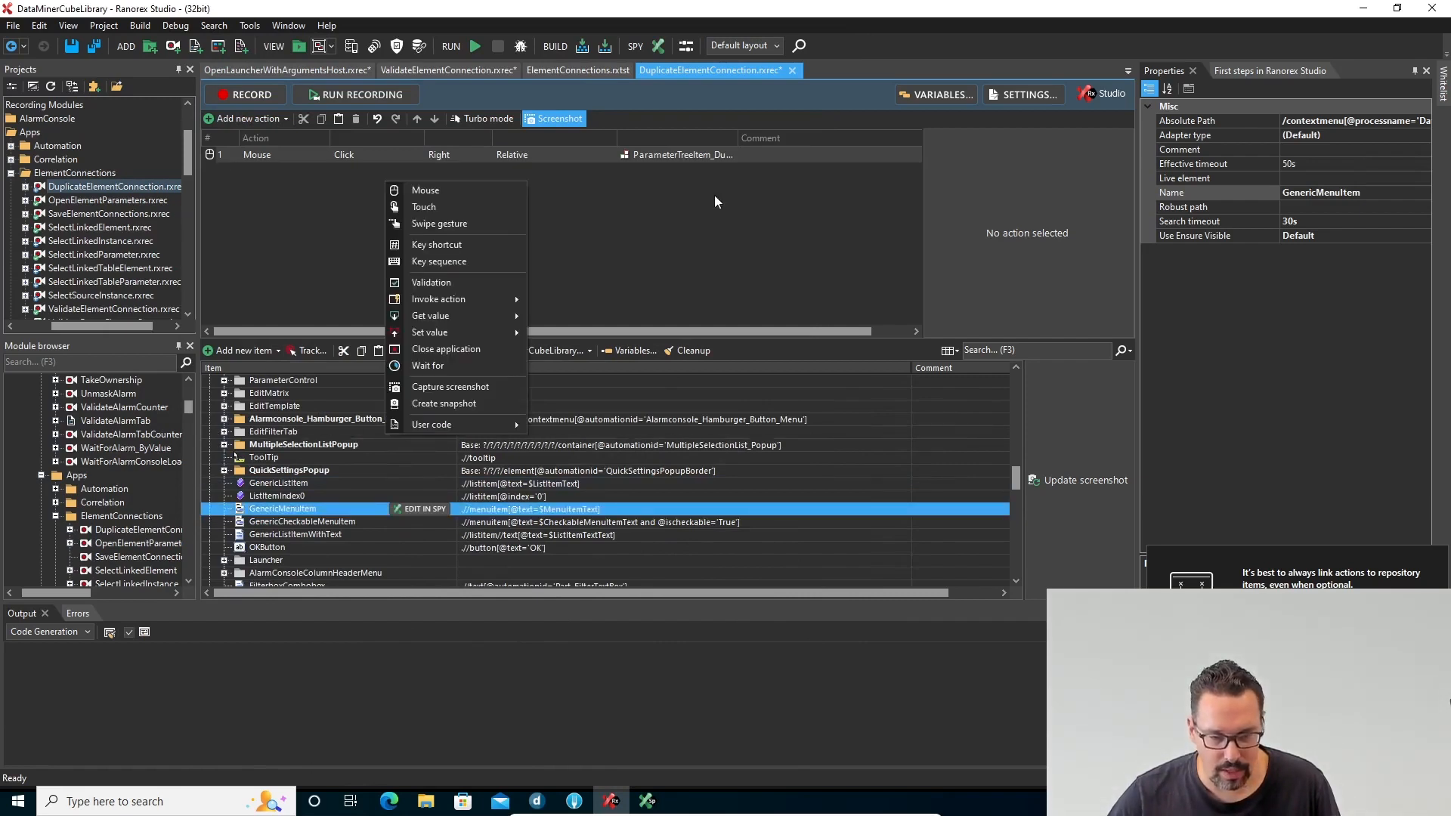
{"action": "left_click", "coordinate": [430, 190]}
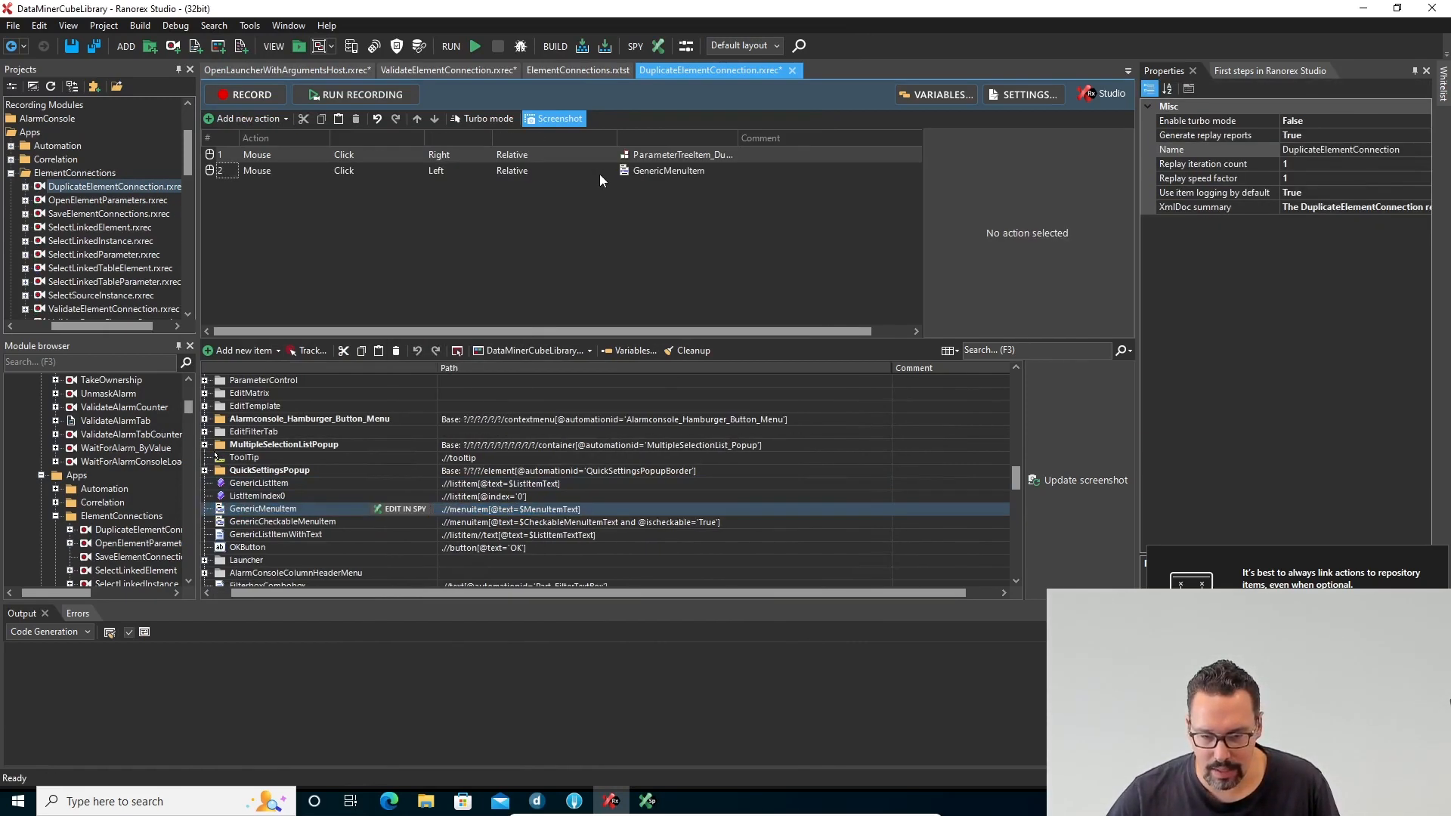
{"action": "left_click", "coordinate": [671, 171]}
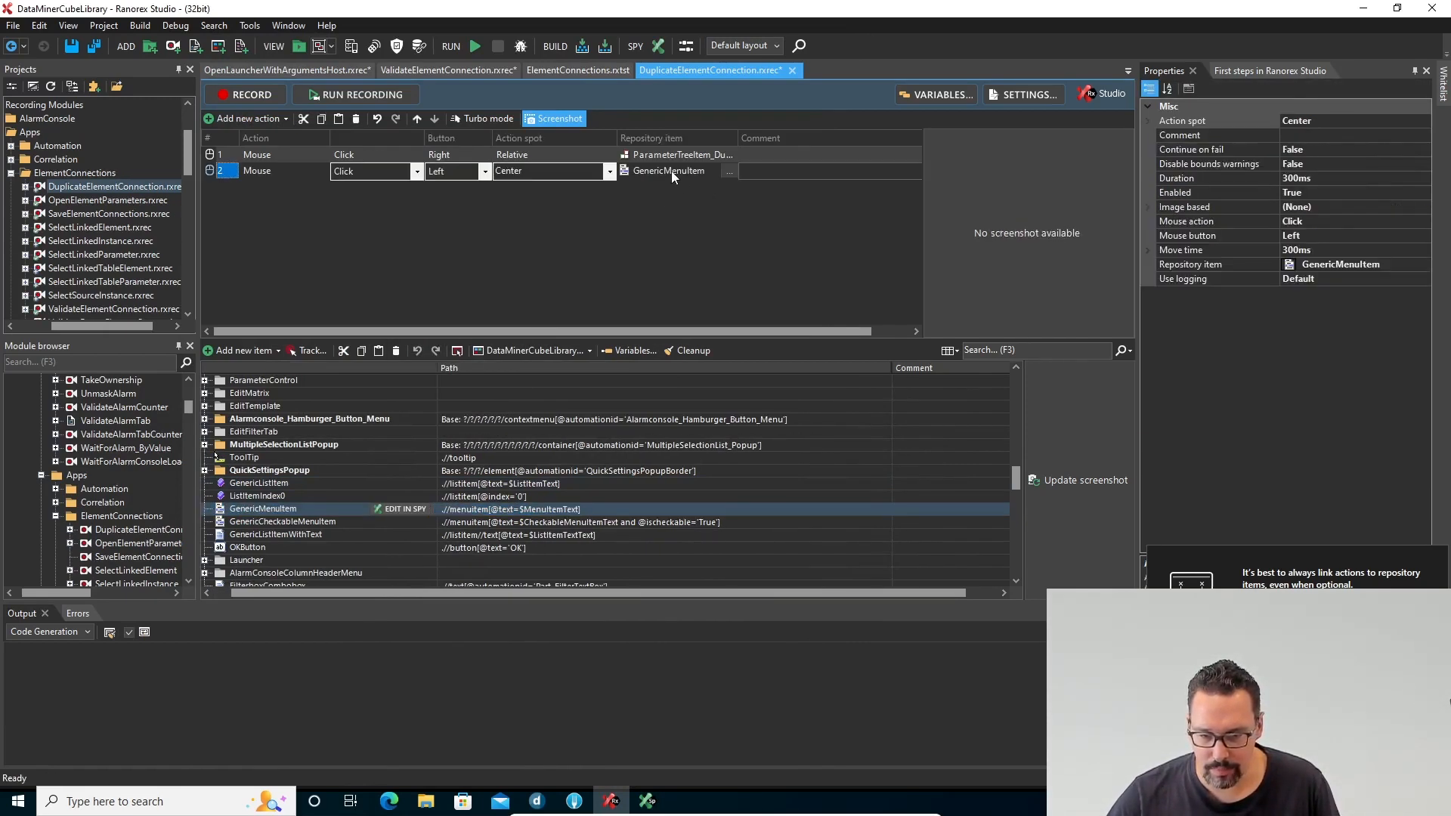
Step: Set the default value of the MenuItemText variable to Duplicate, without synchronizing it to the repository
{"action": "left_click", "coordinate": [926, 94]}
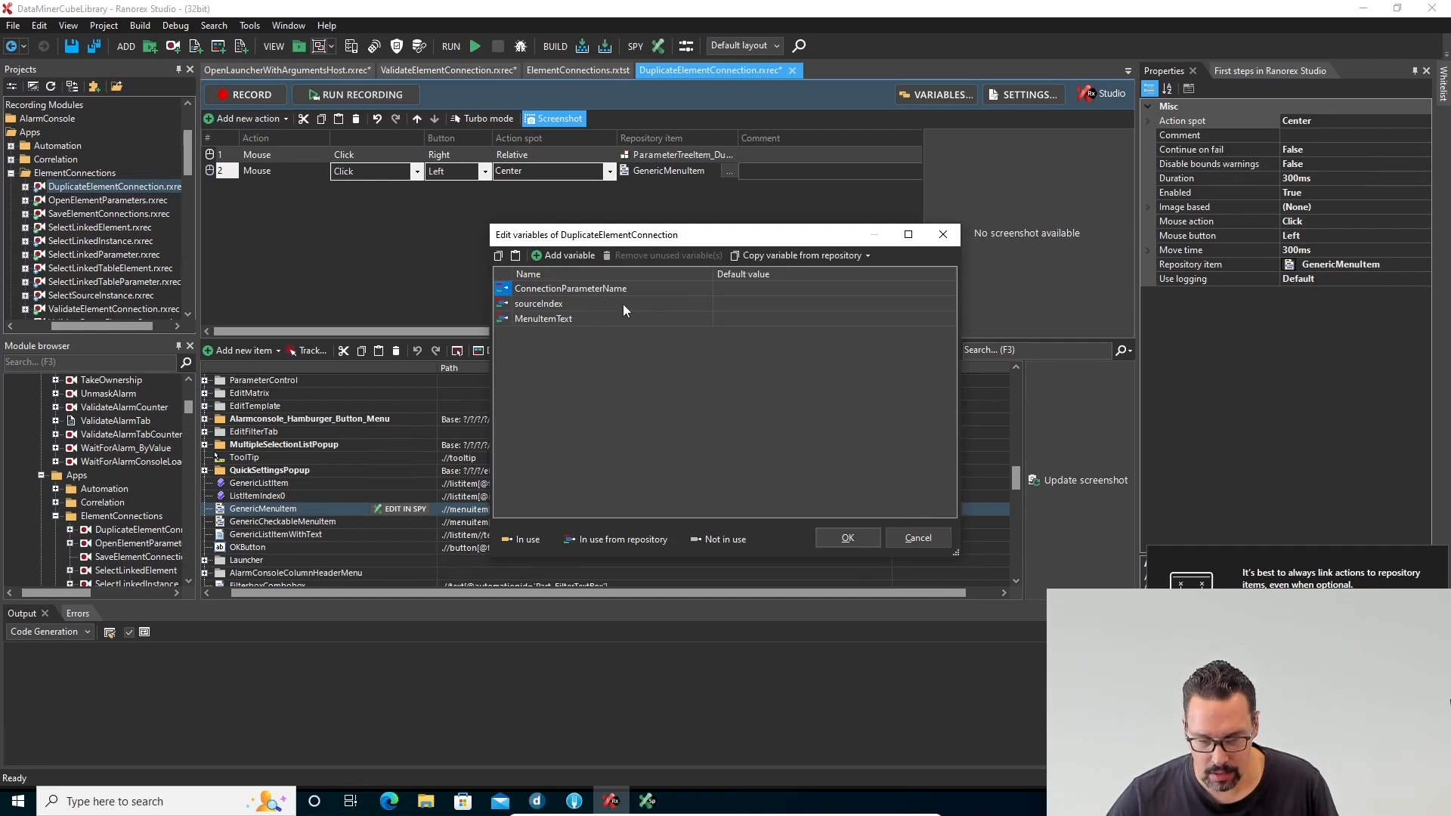
{"action": "left_click", "coordinate": [764, 320]}
{"action": "left_click", "coordinate": [753, 319]}
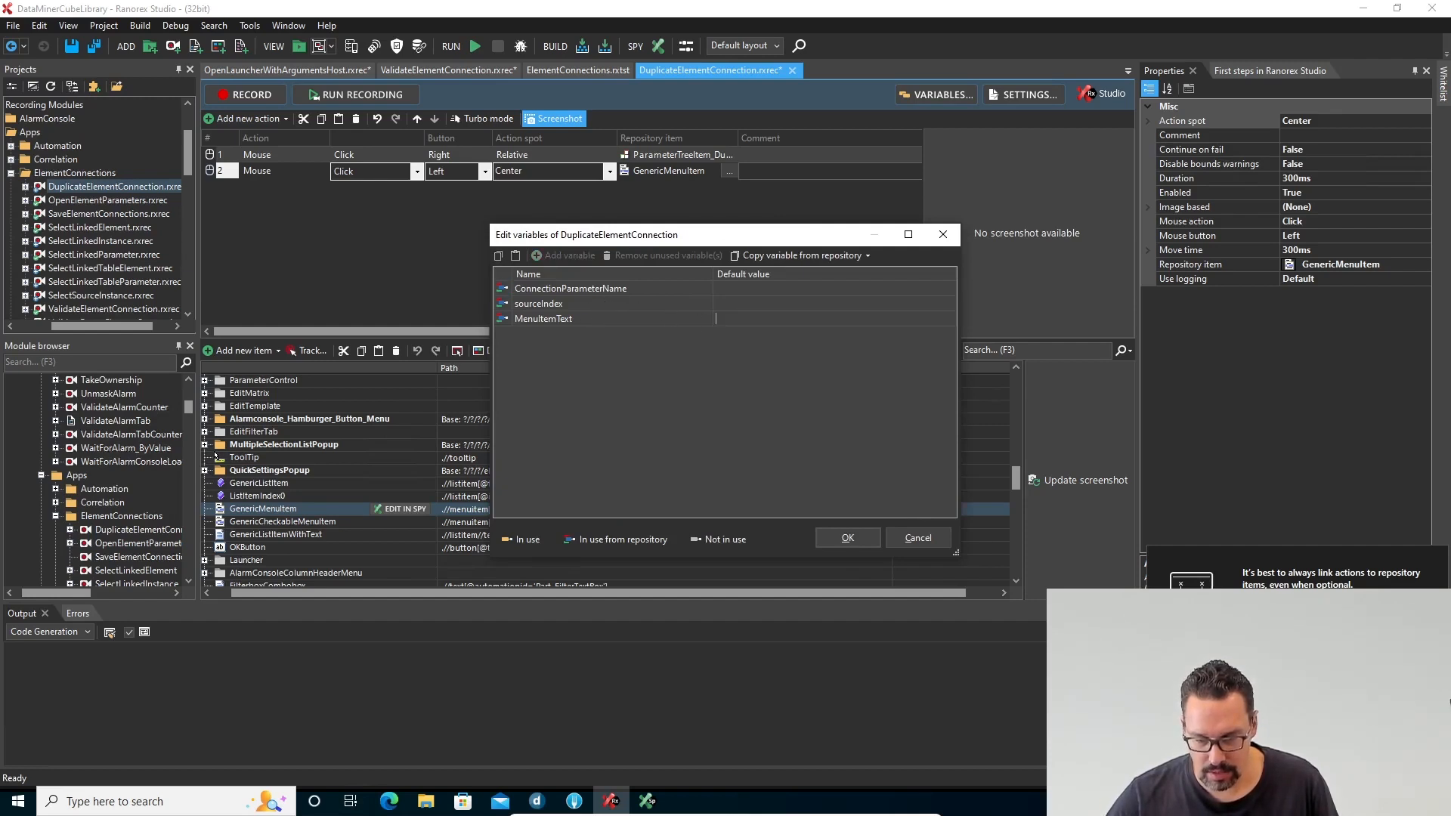
{"action": "type", "text": "D"}
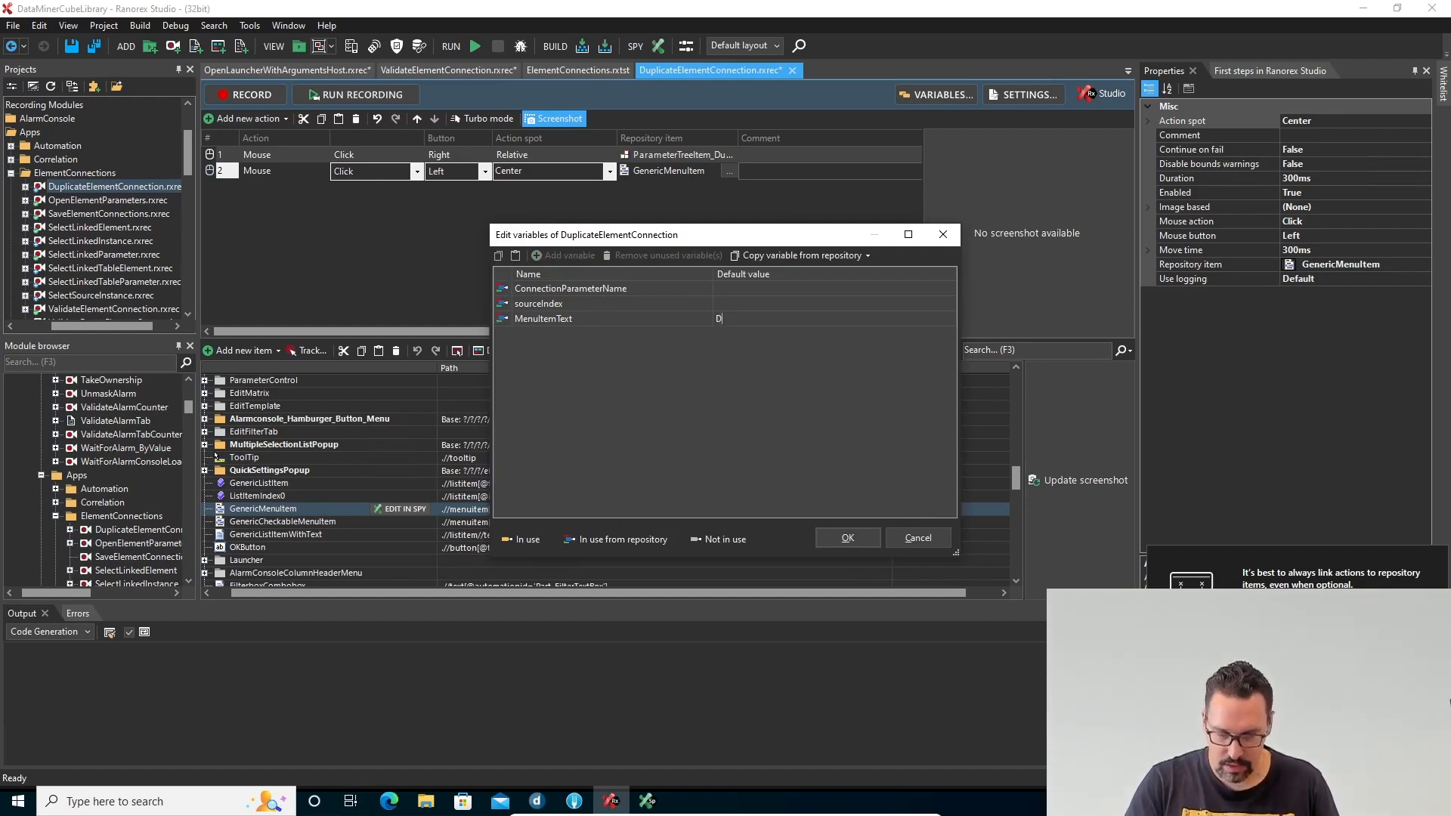
{"action": "type", "text": "uplicate"}
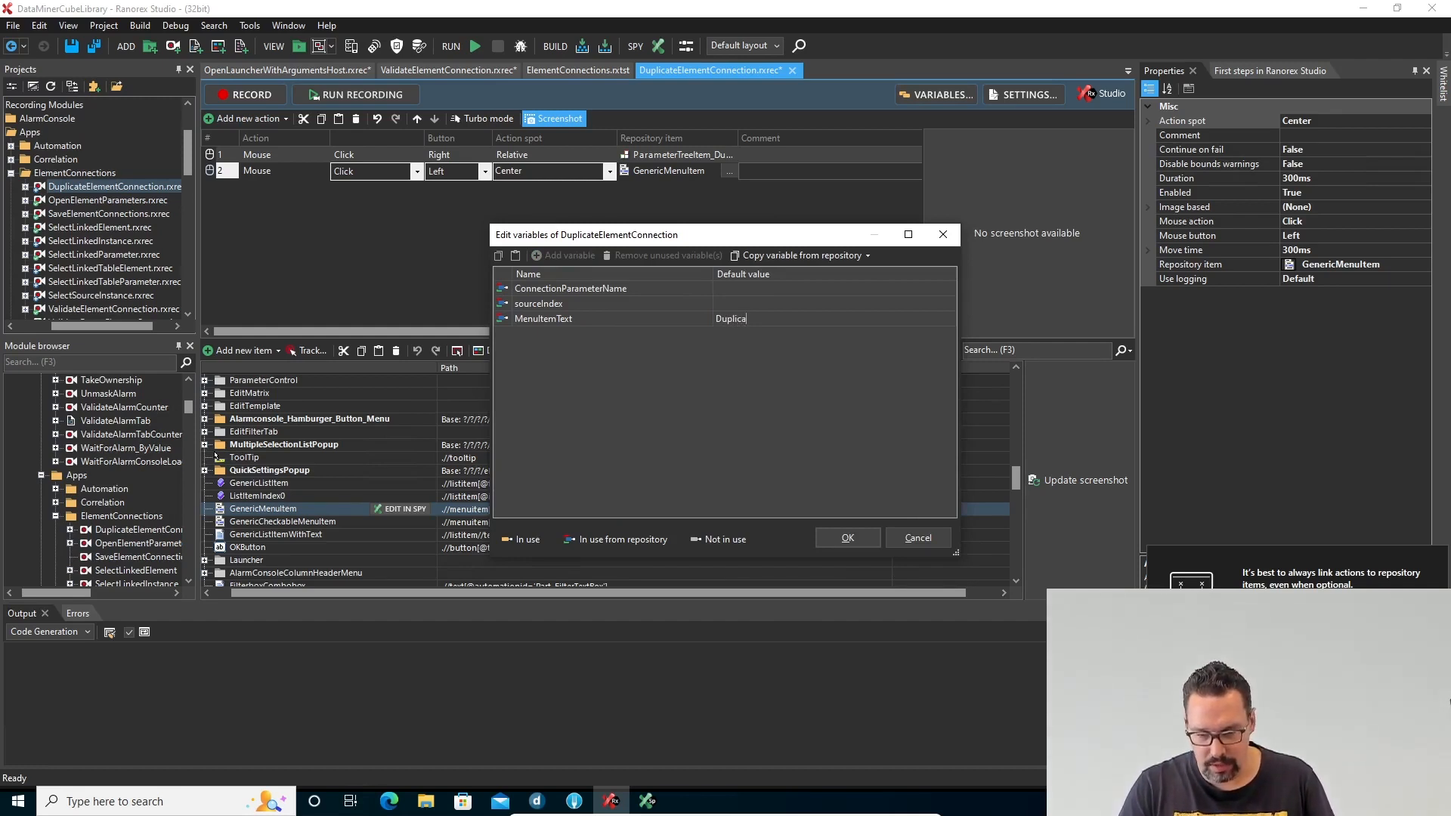
{"action": "left_click", "coordinate": [846, 539]}
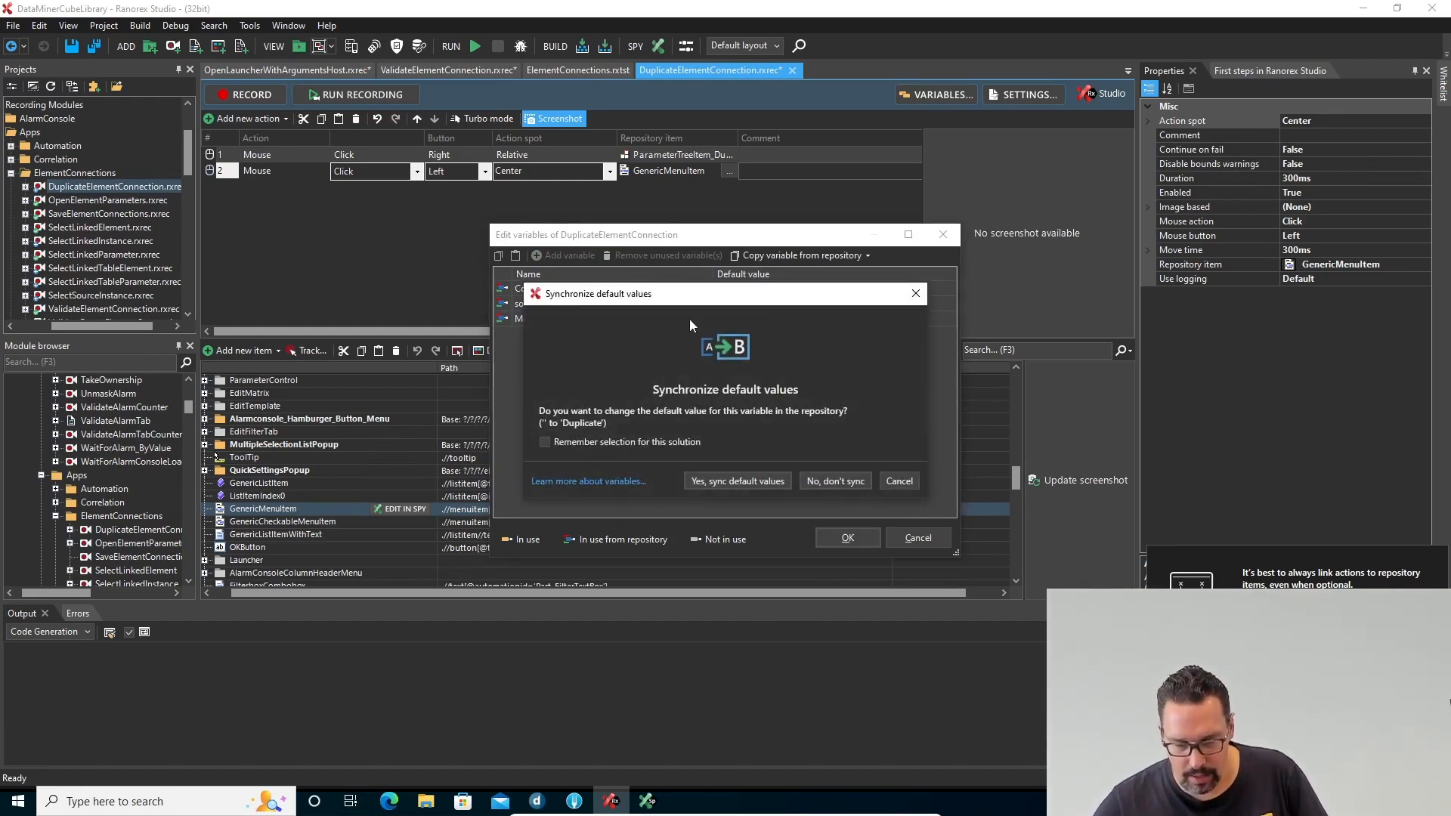
{"action": "left_click", "coordinate": [846, 479]}
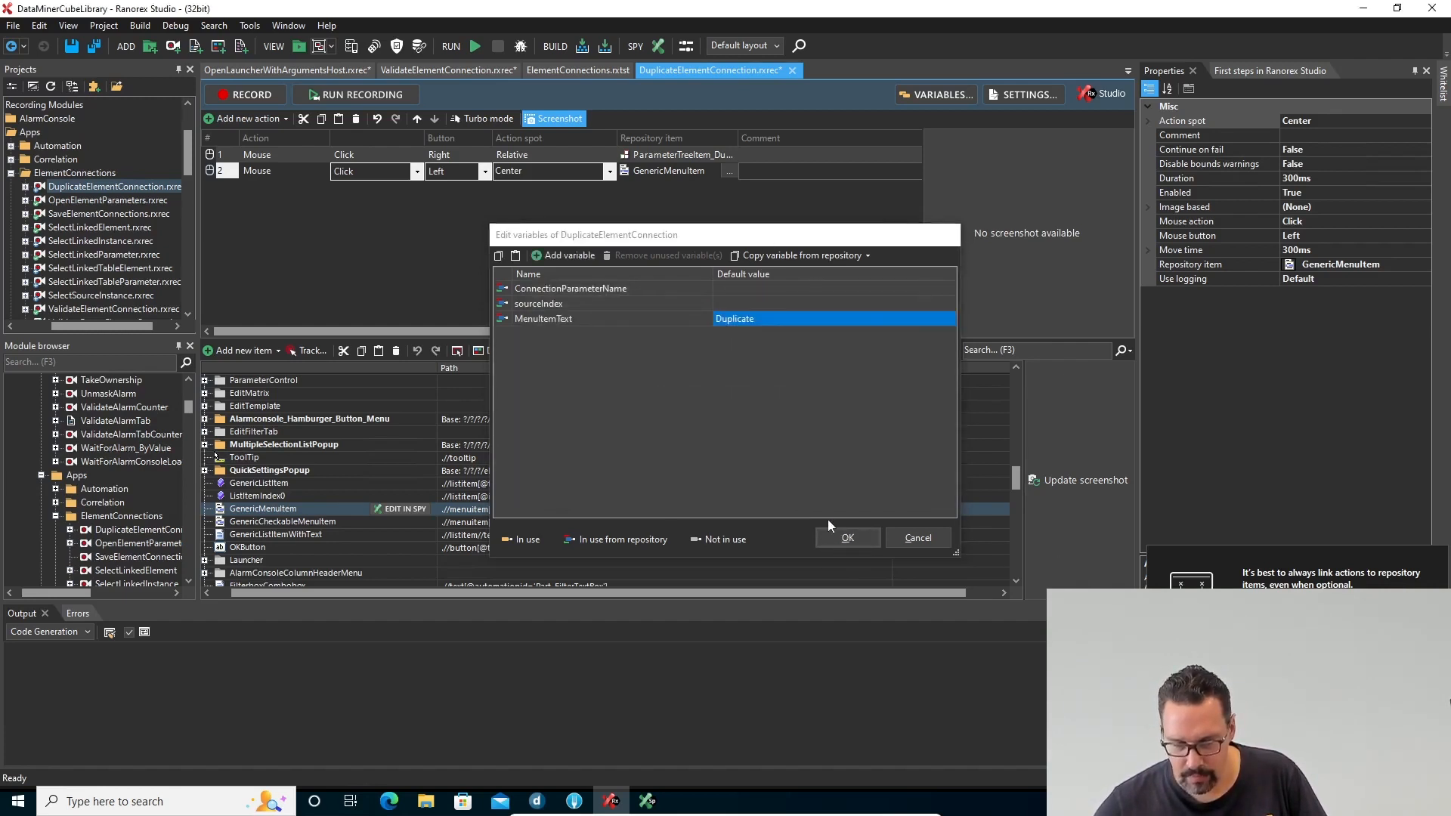
{"action": "left_click", "coordinate": [846, 539]}
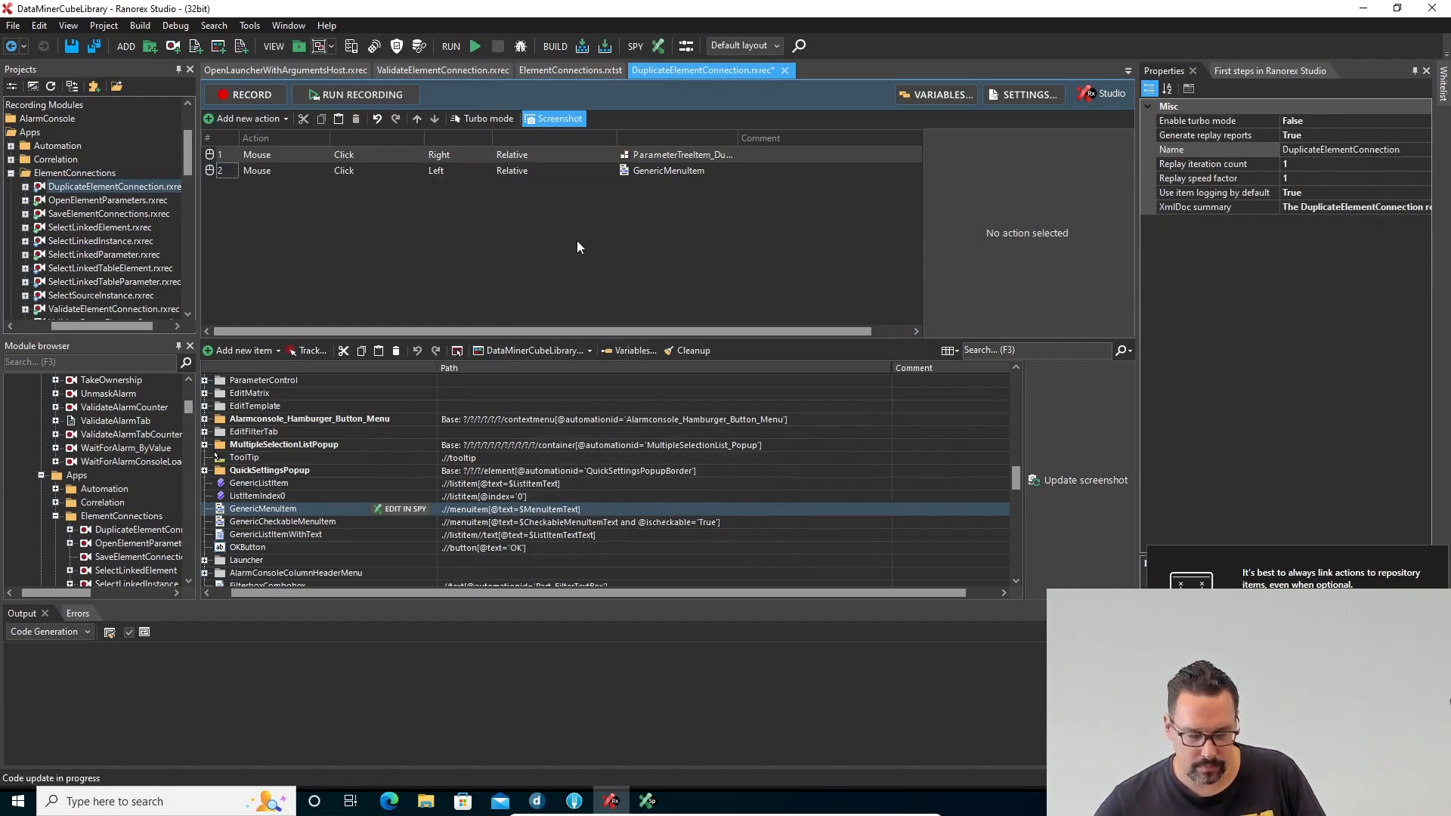
Step: Save and close the DuplicateElementConnection recording and bring up the ElementConnections test suite
{"action": "key", "text": "ctrl+s"}
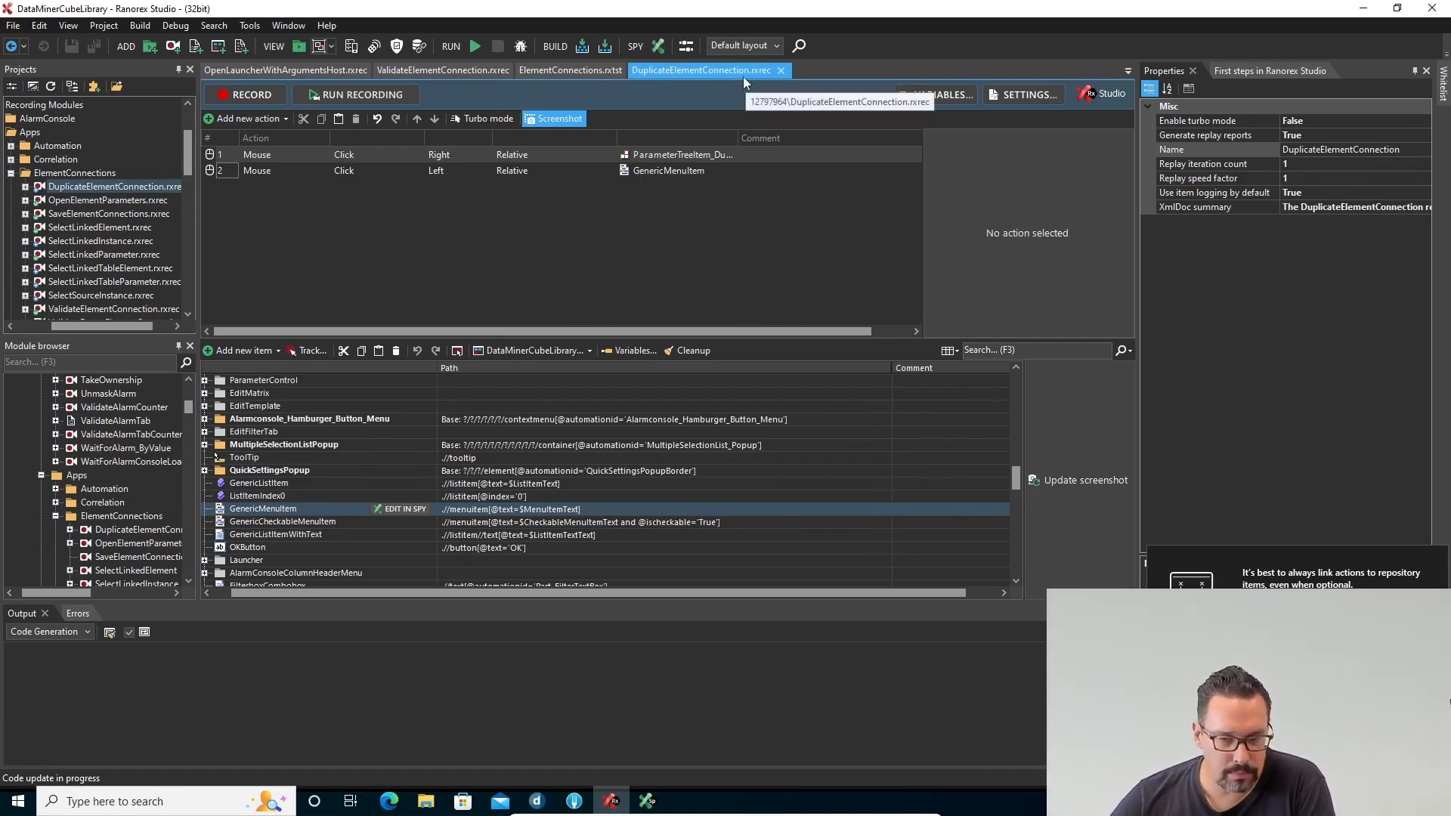
{"action": "left_click", "coordinate": [783, 70]}
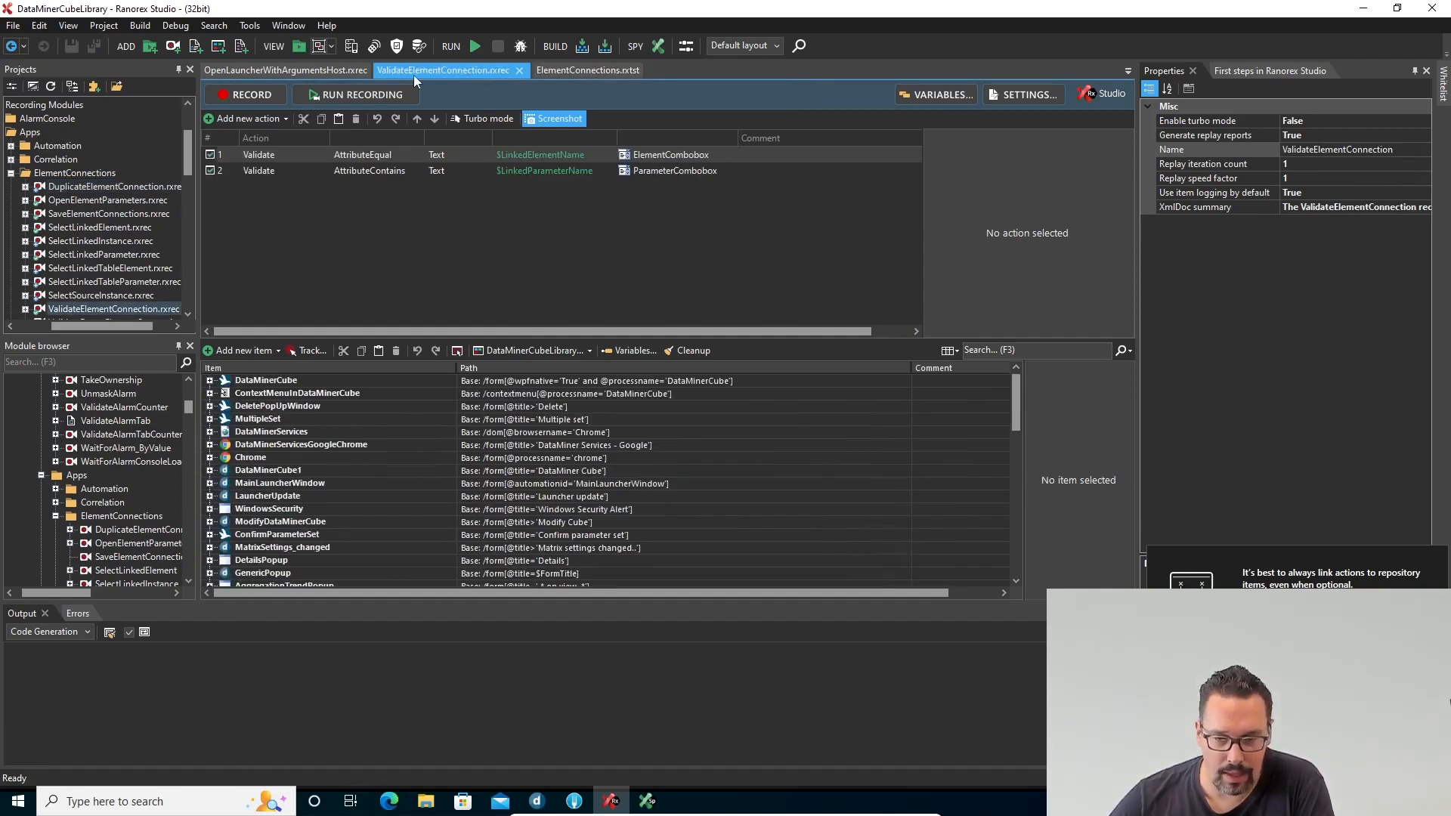
{"action": "left_click", "coordinate": [585, 70]}
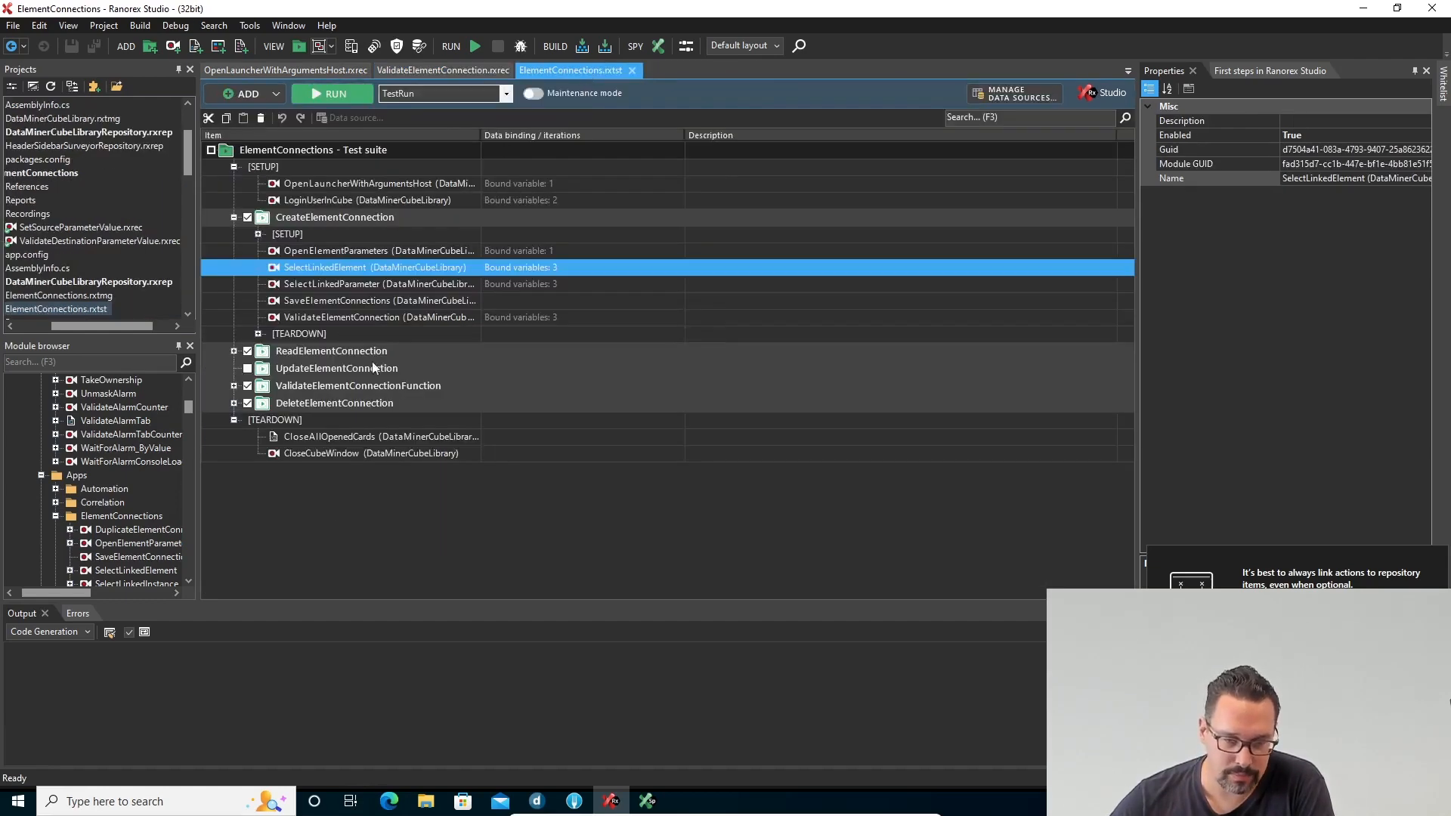